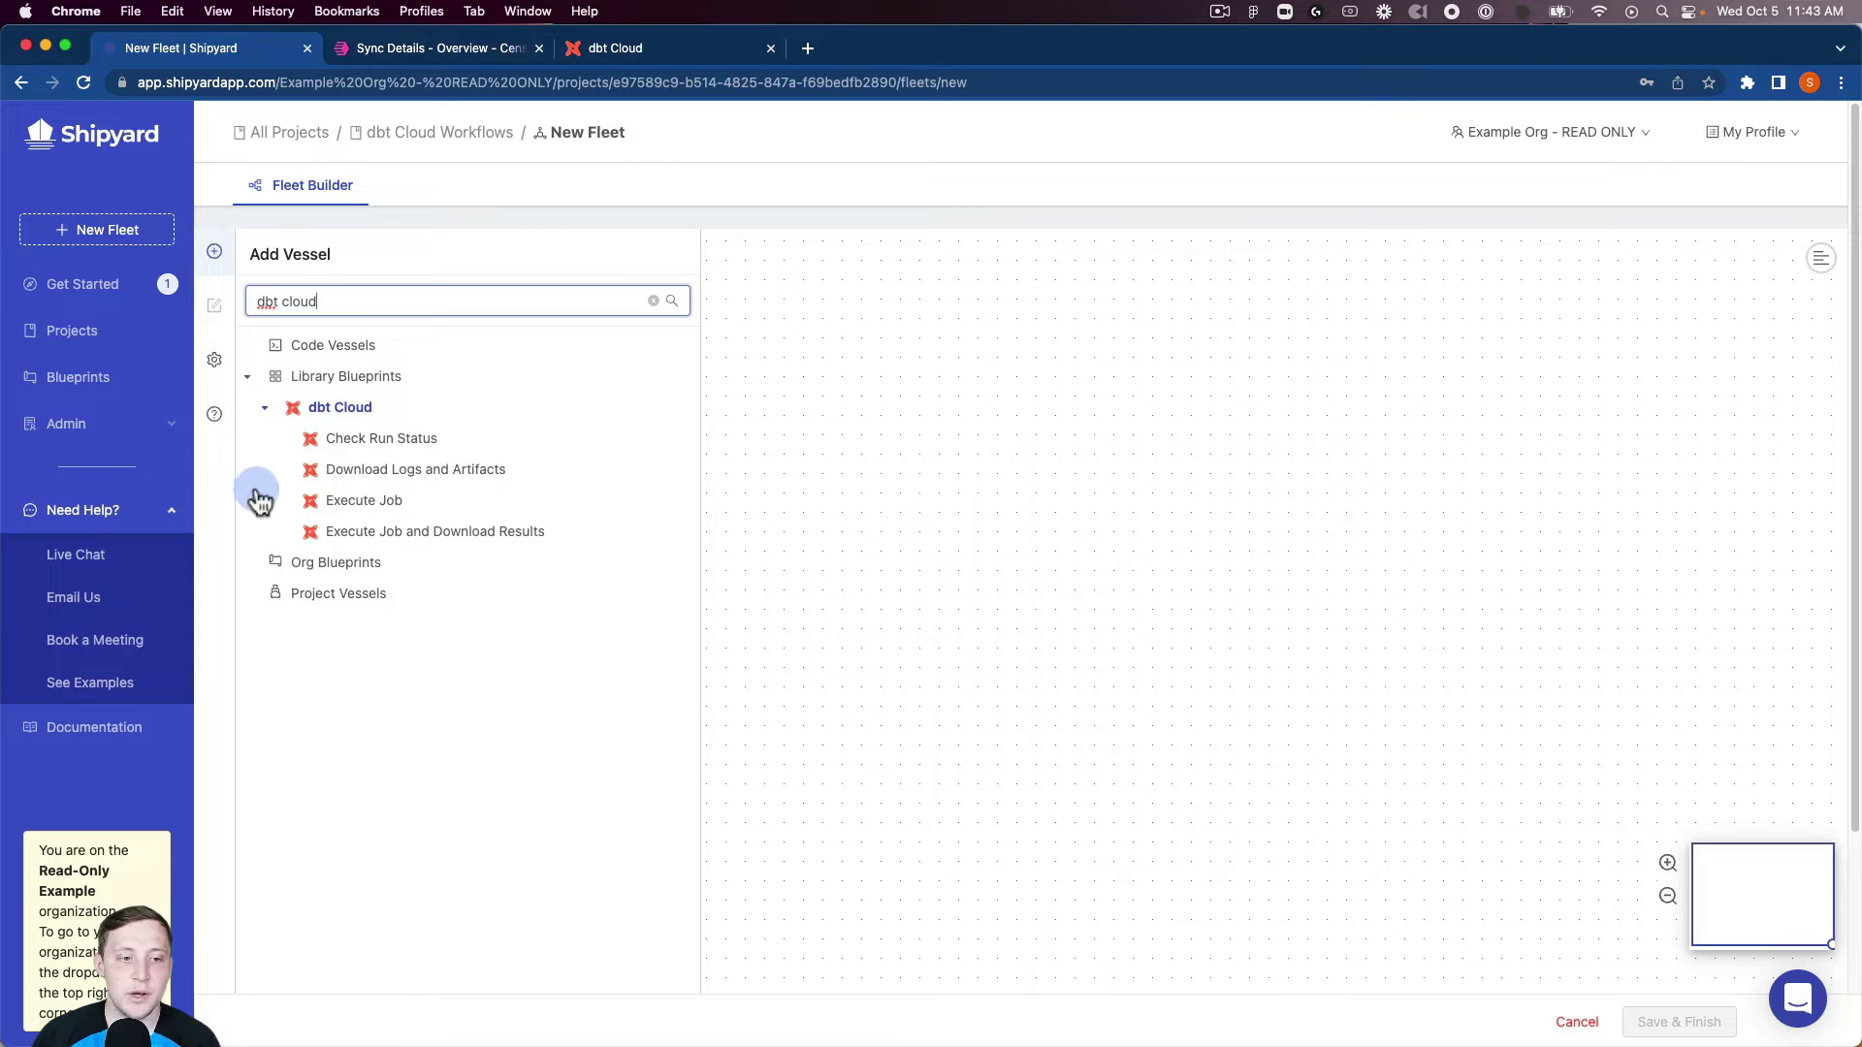
Add a dbt Cloud Execute Job vessel to the upper part of the canvas and name it Execute dbt Cloud Job.
left_click(408, 509)
left_click(441, 498)
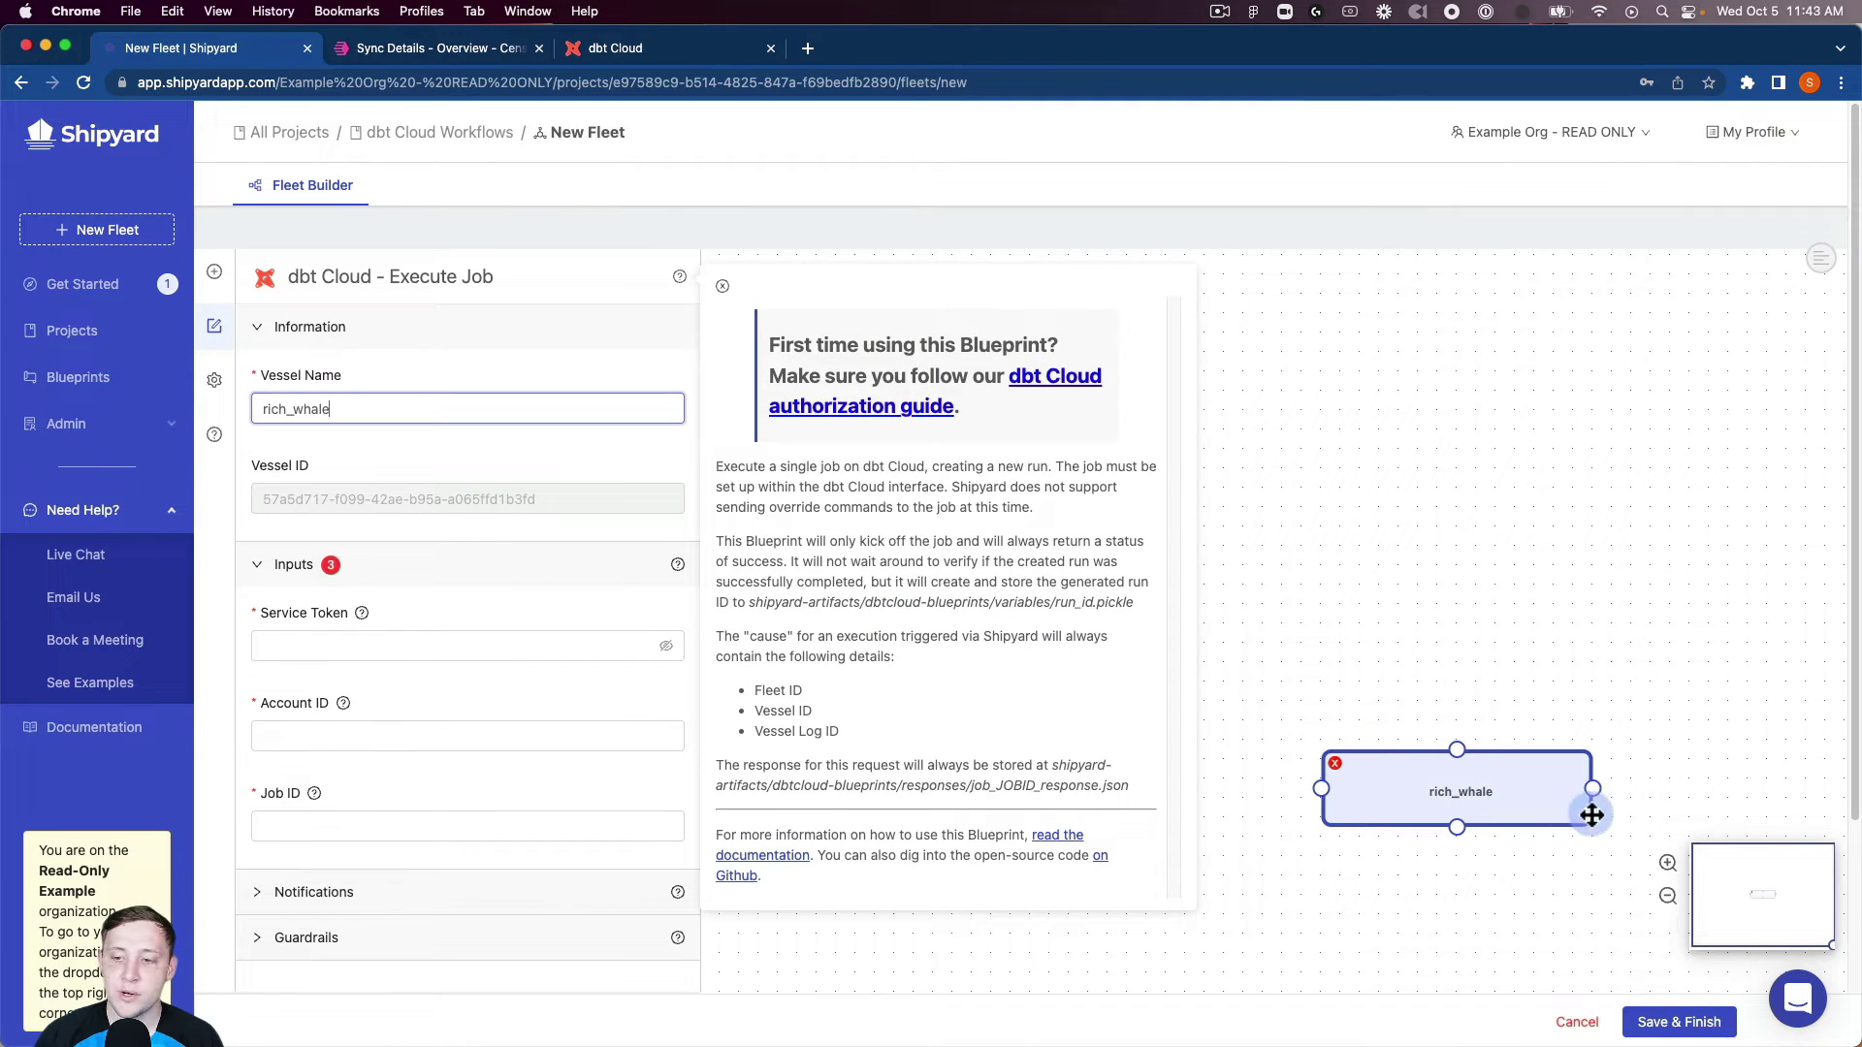
left_click_drag(1438, 782, 1168, 424)
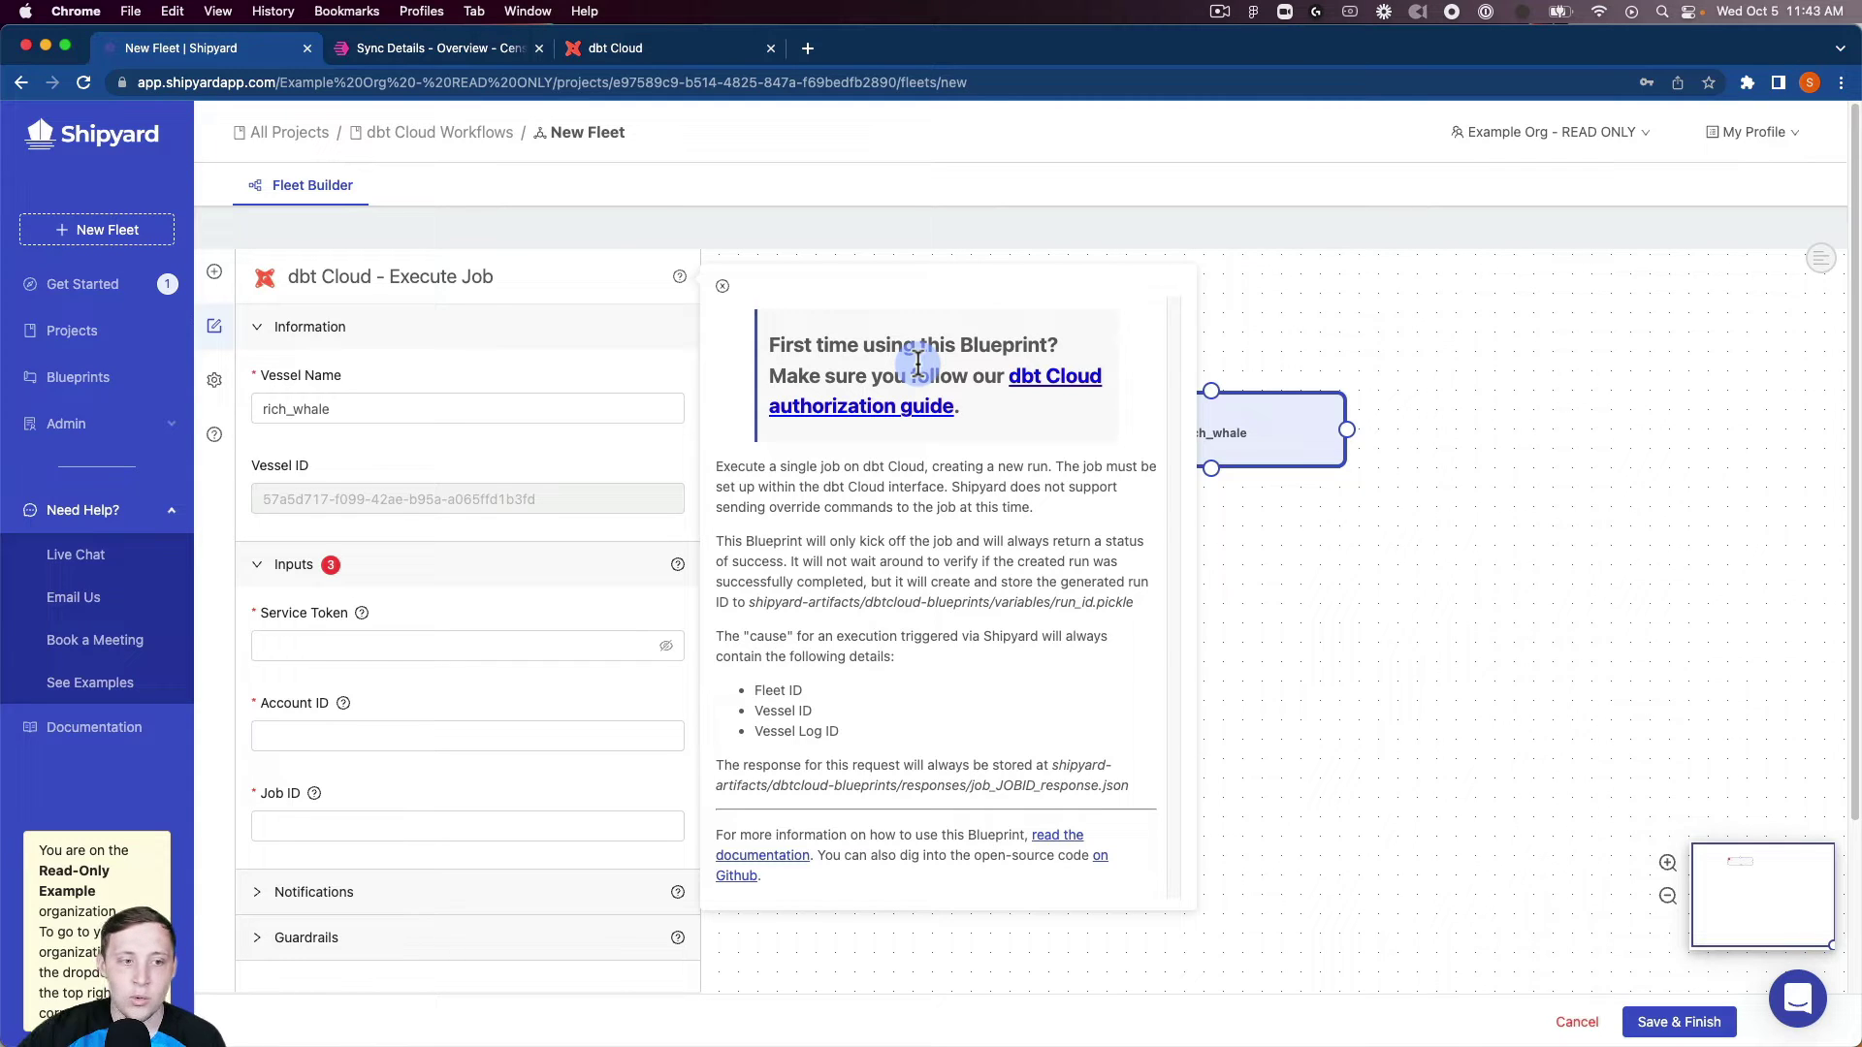
left_click(722, 285)
double_click(490, 408)
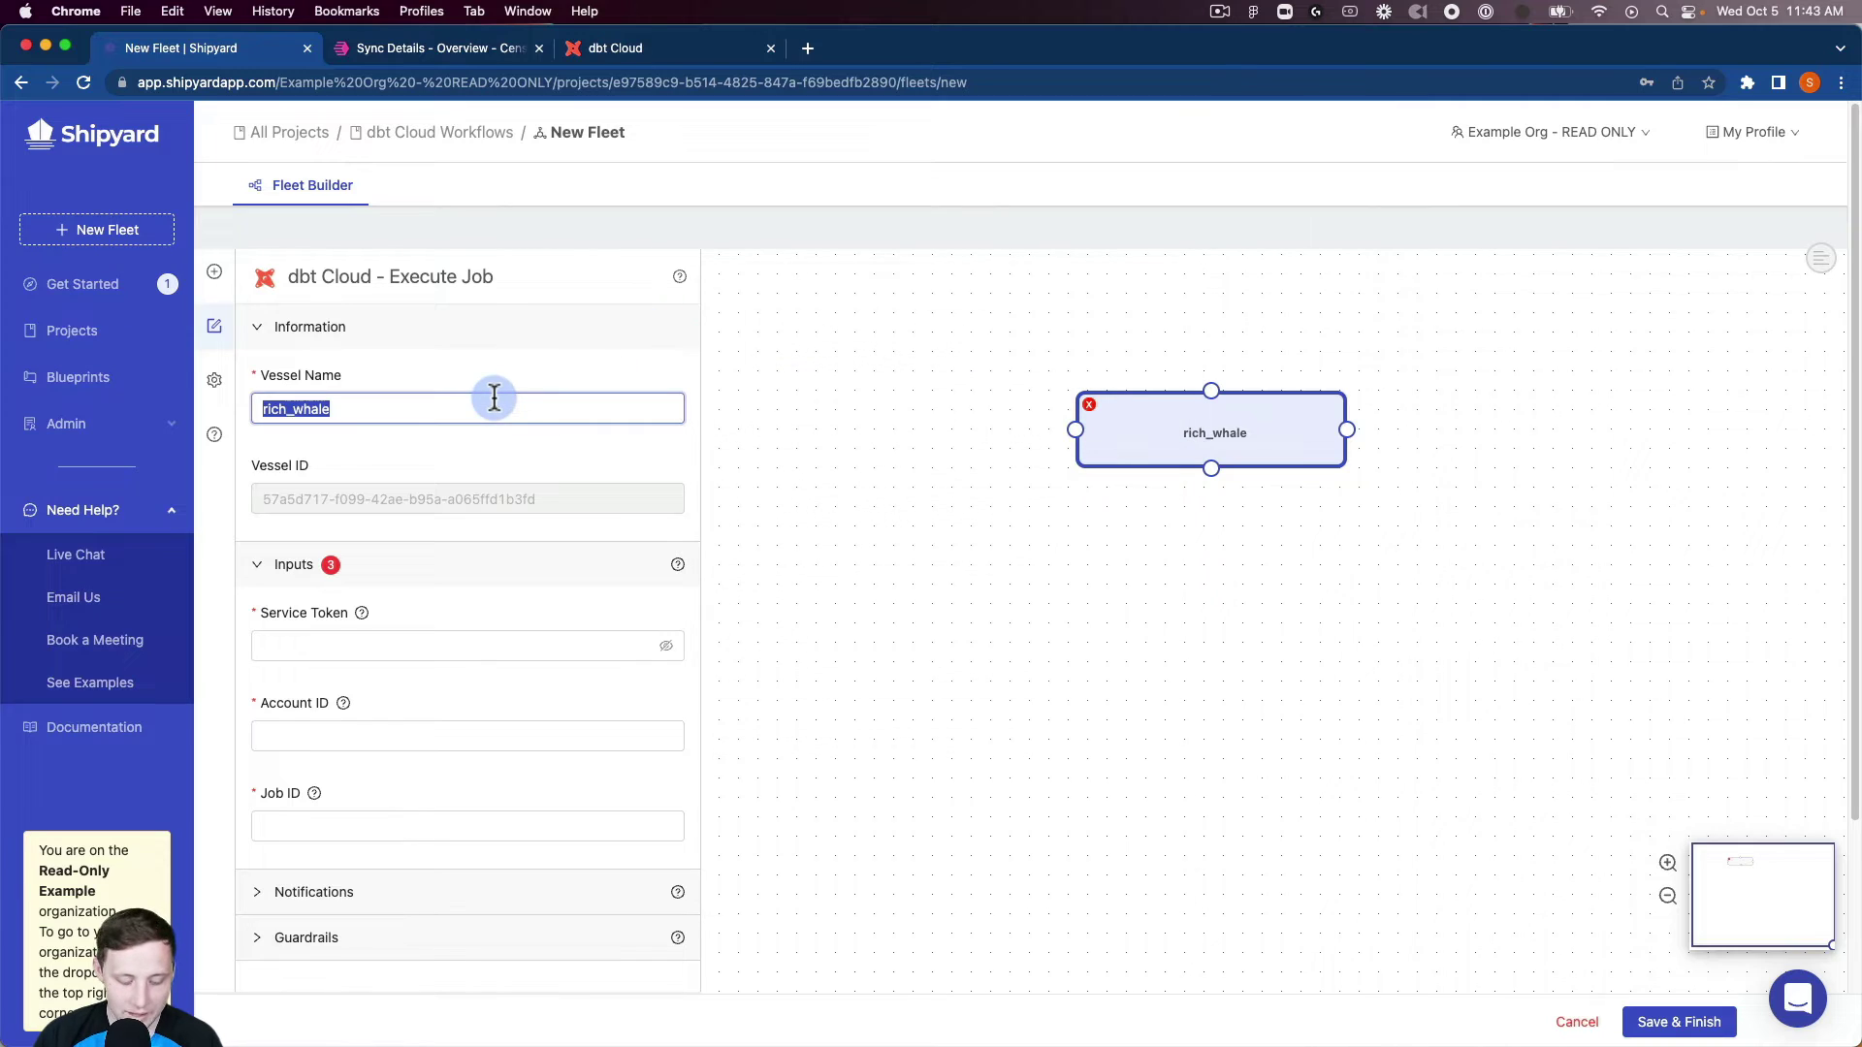
type("Execute dbt Cloud Job")
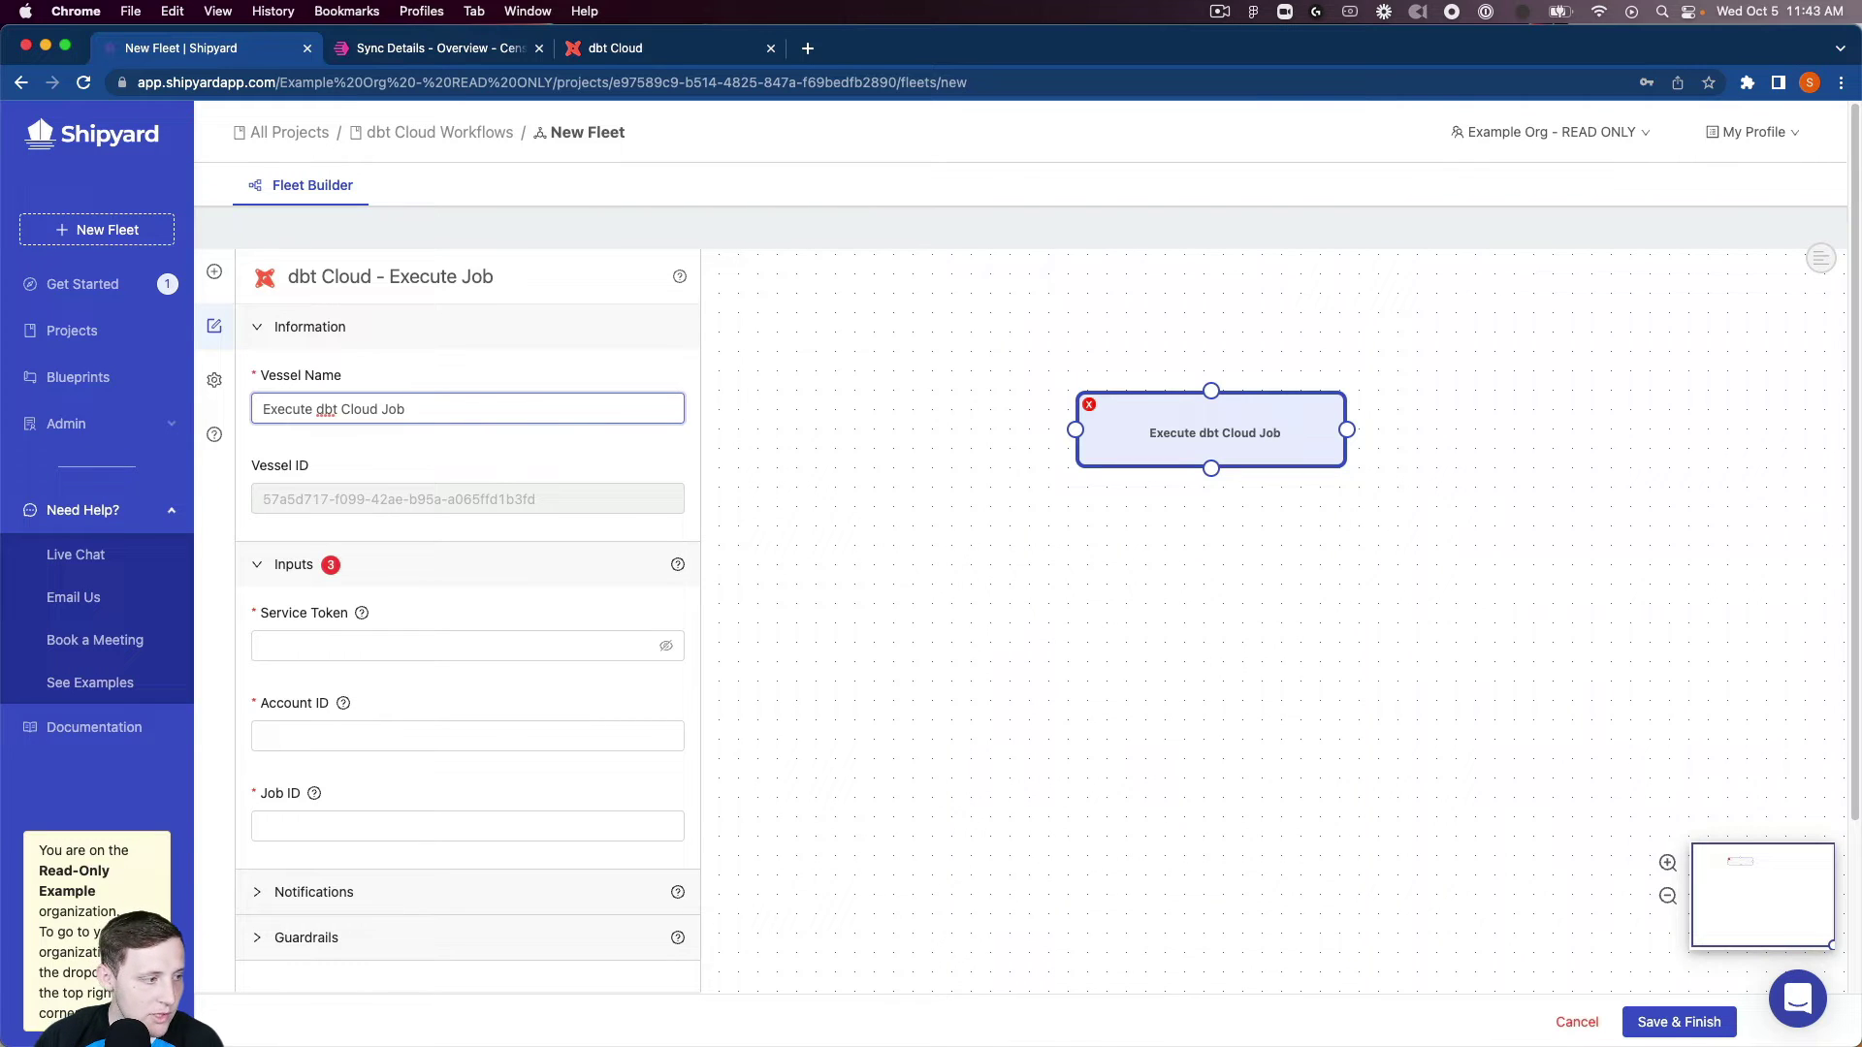
Paste the service token for the Execute dbt Cloud Job vessel and fill in its Account ID copied from the dbt Cloud job URL.
left_click(349, 645)
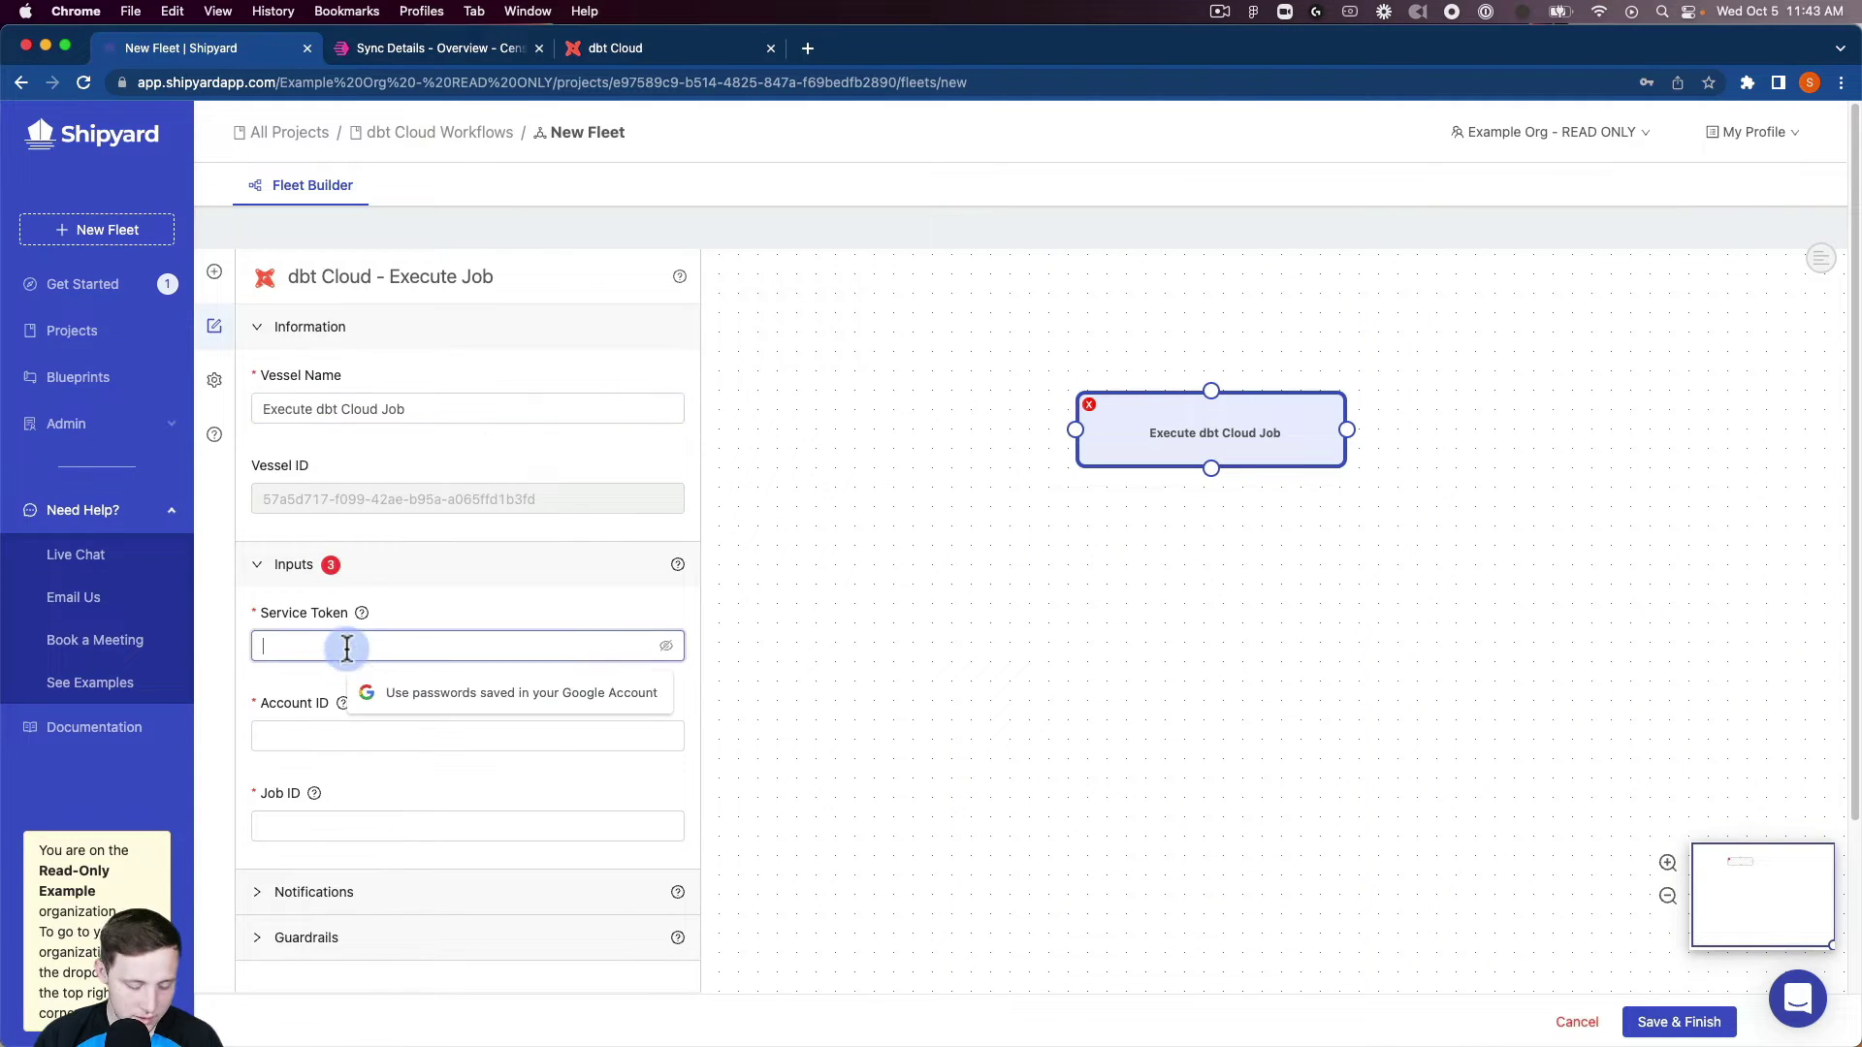
key("super+v")
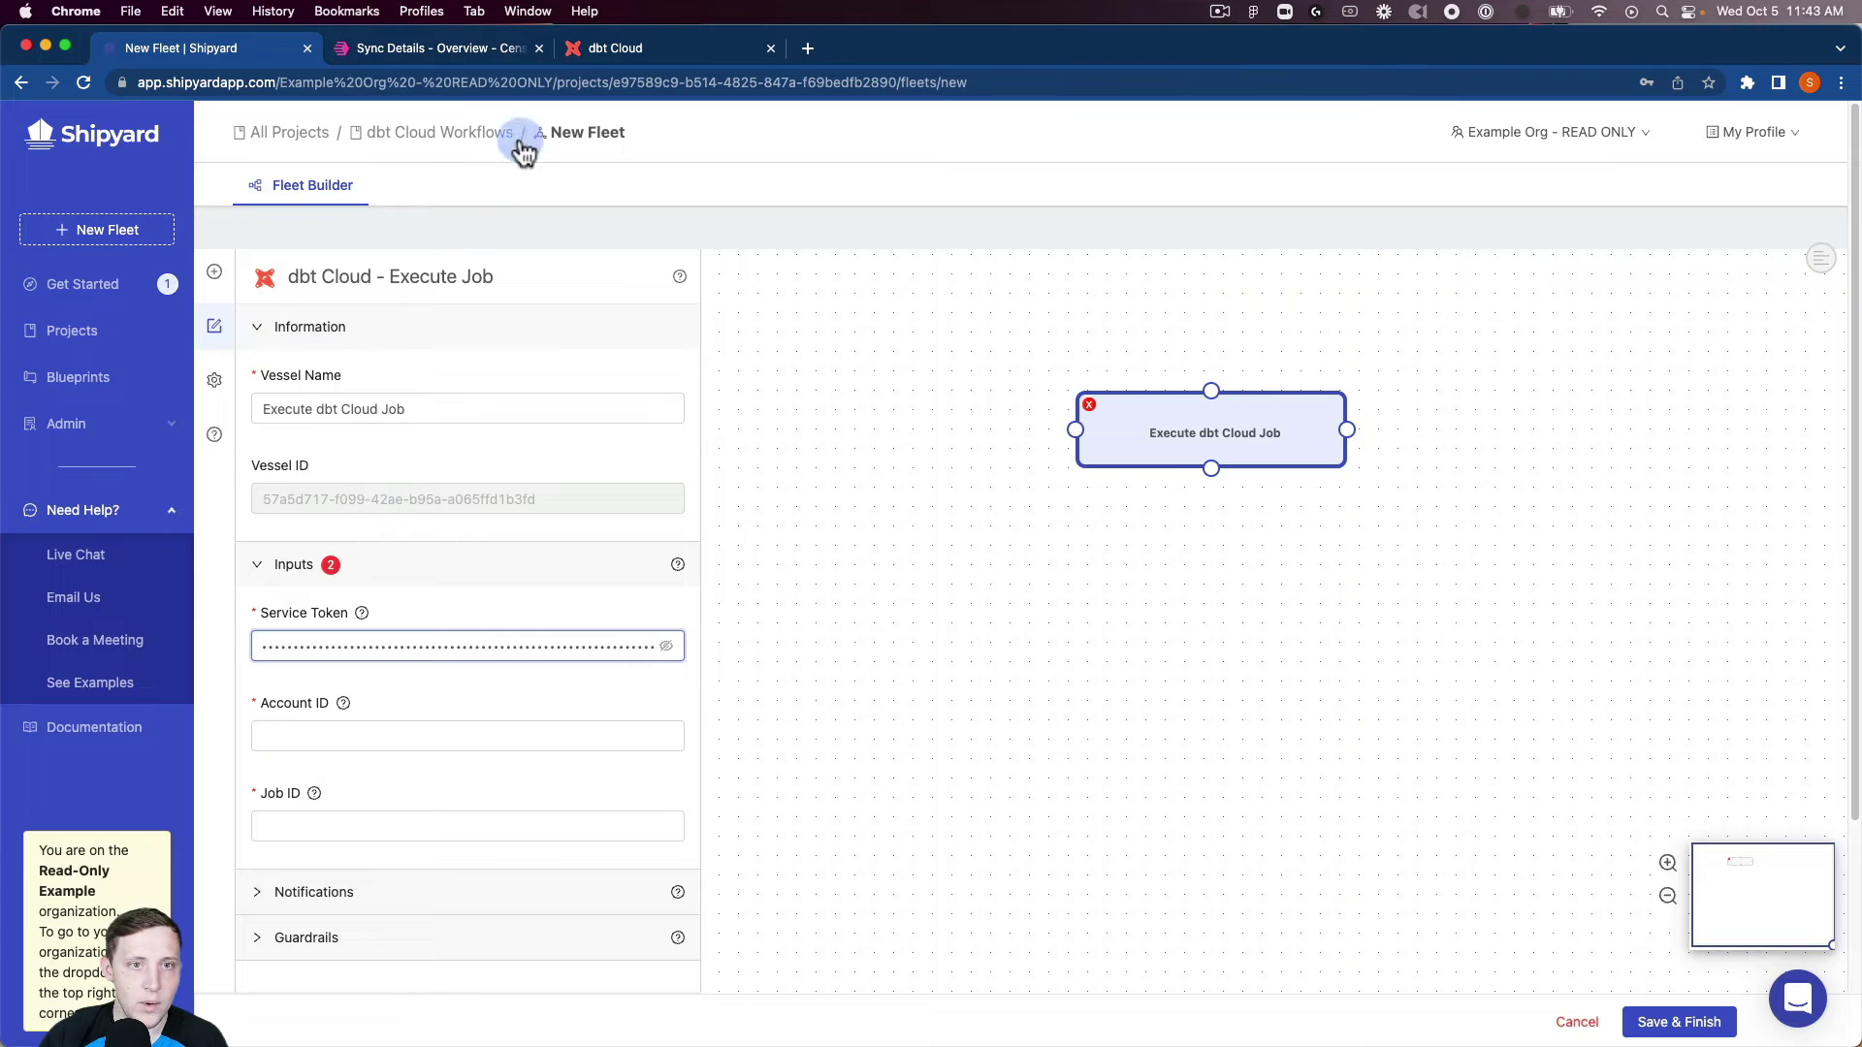
left_click(638, 61)
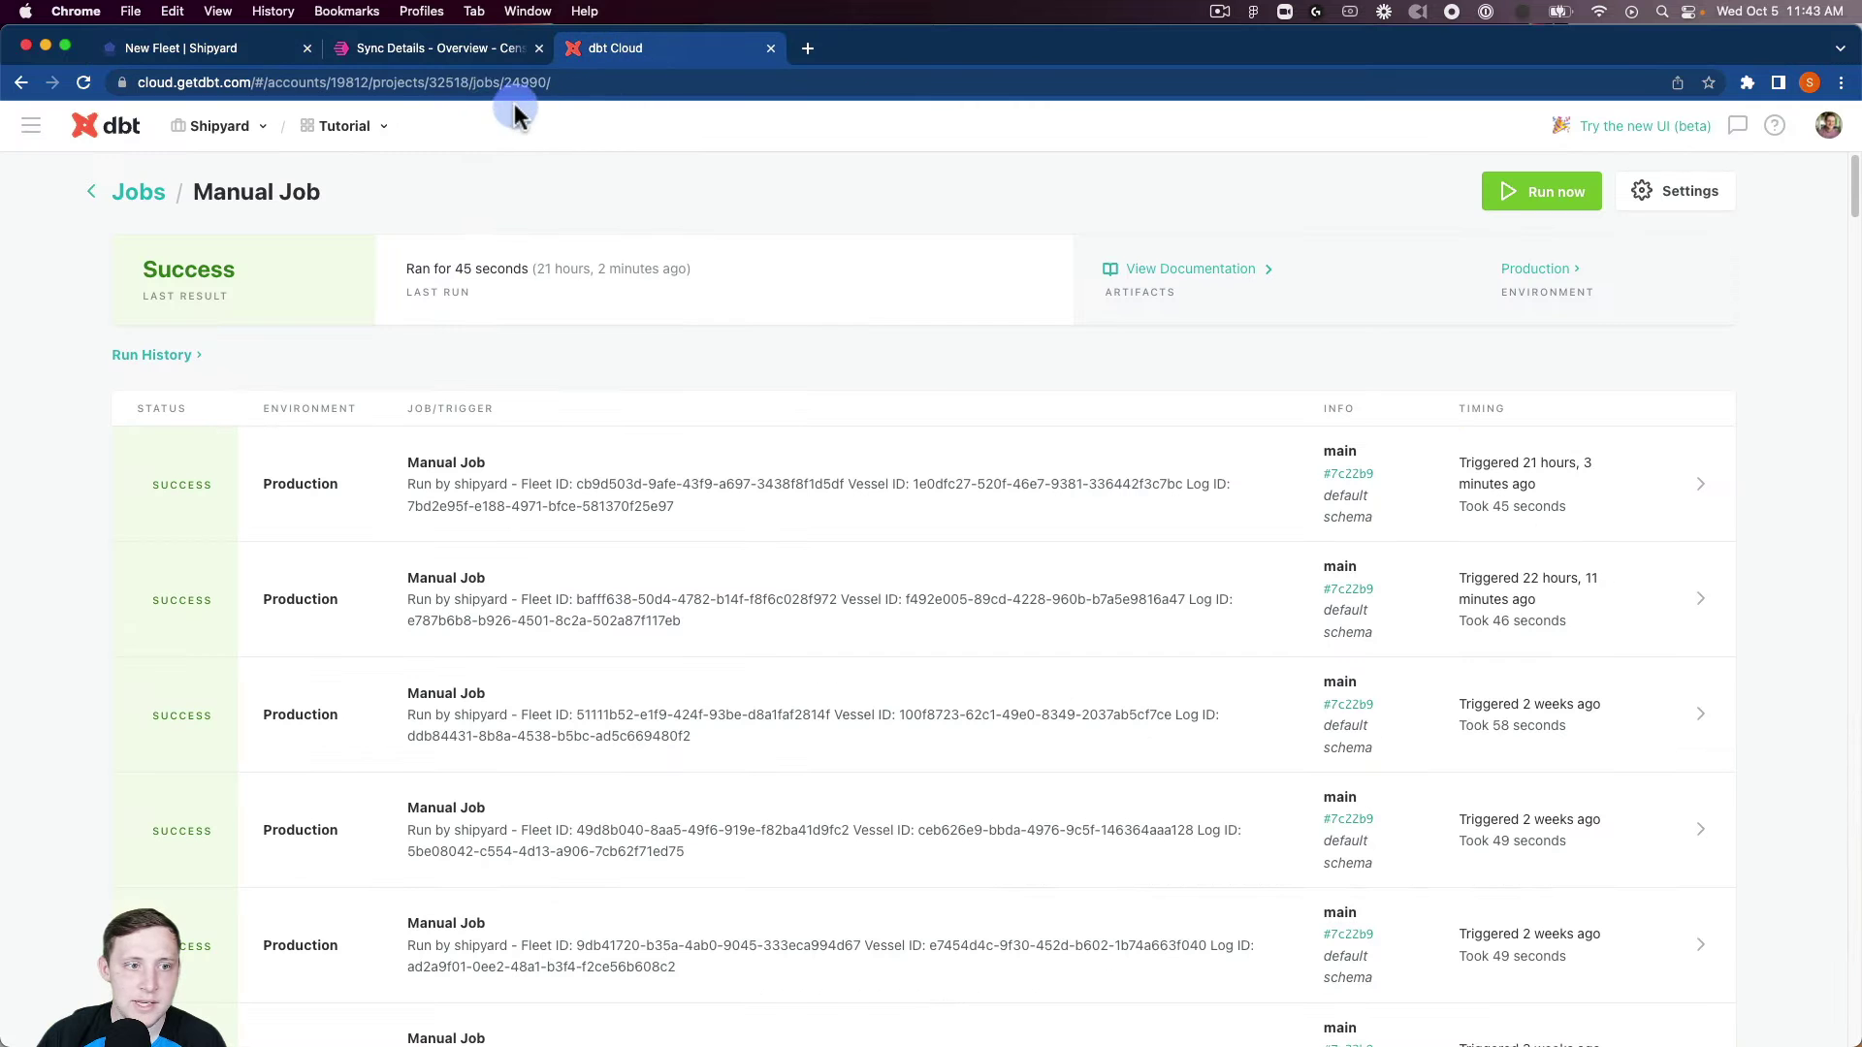
left_click(329, 83)
left_click_drag(377, 82, 422, 85)
key("super+c")
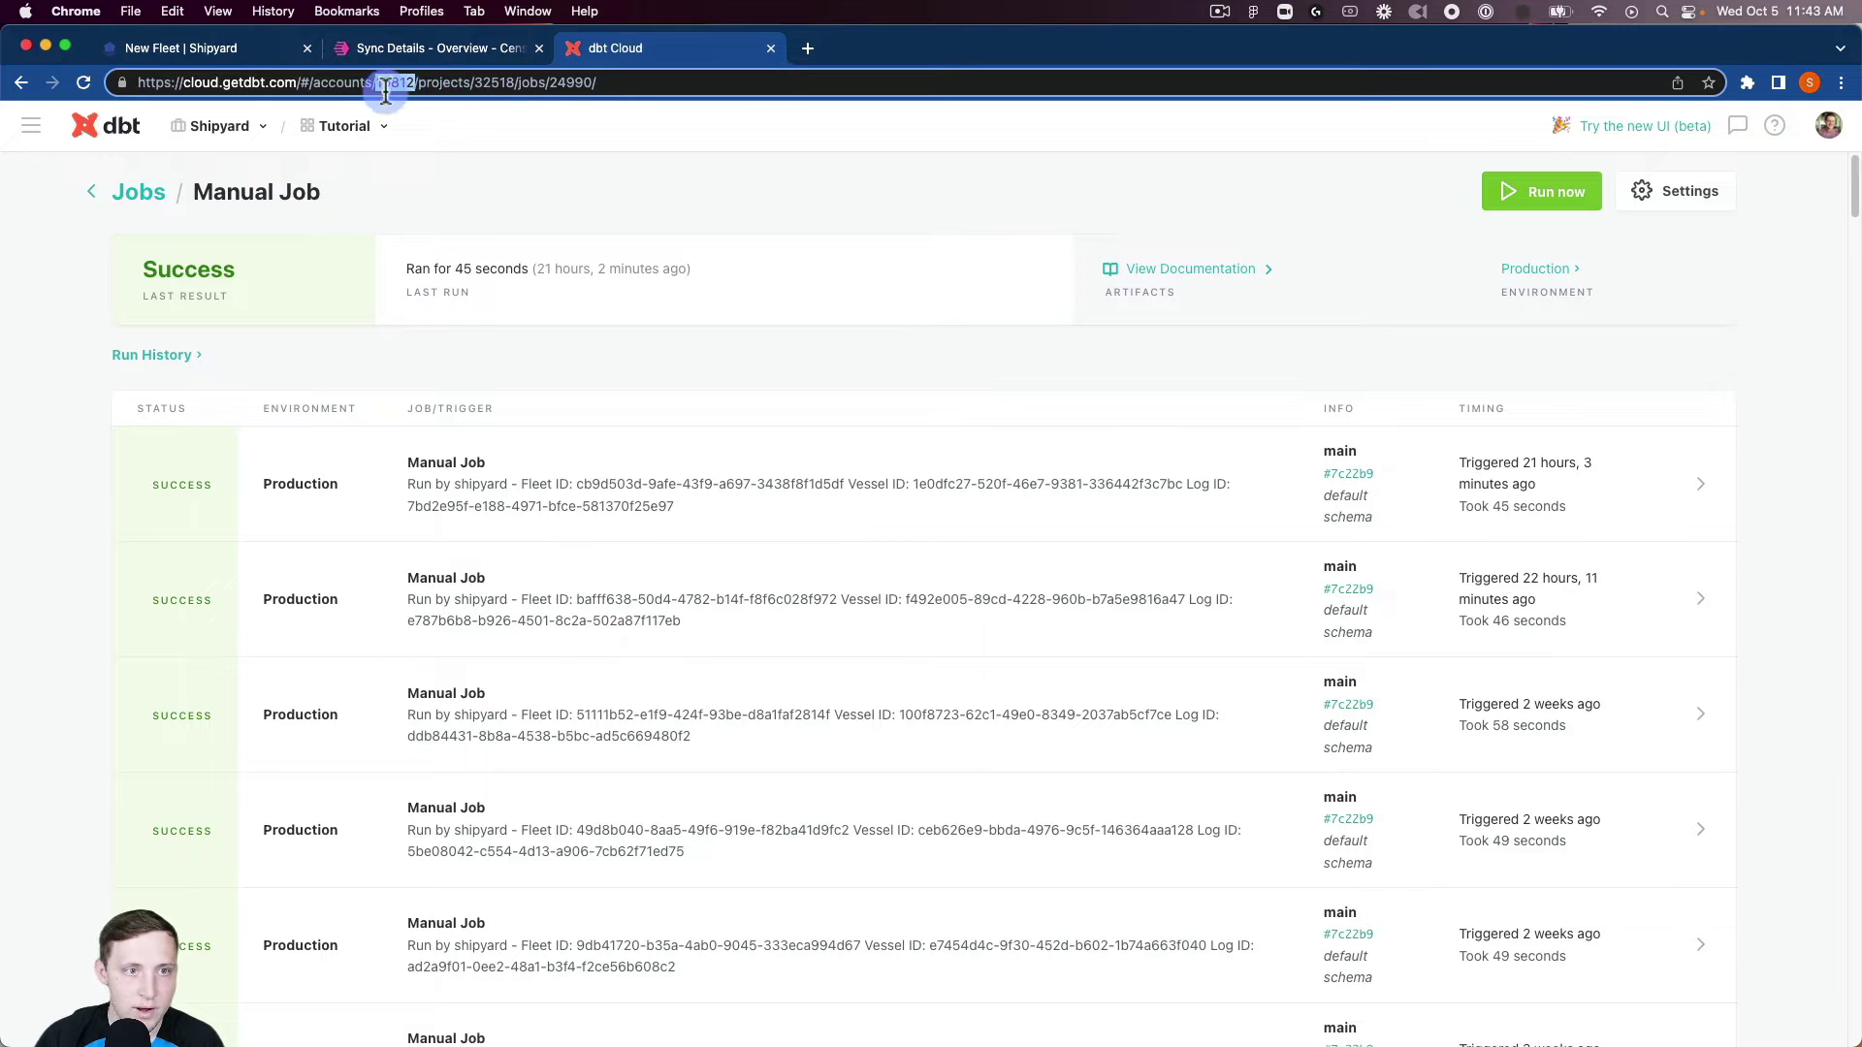
left_click(233, 47)
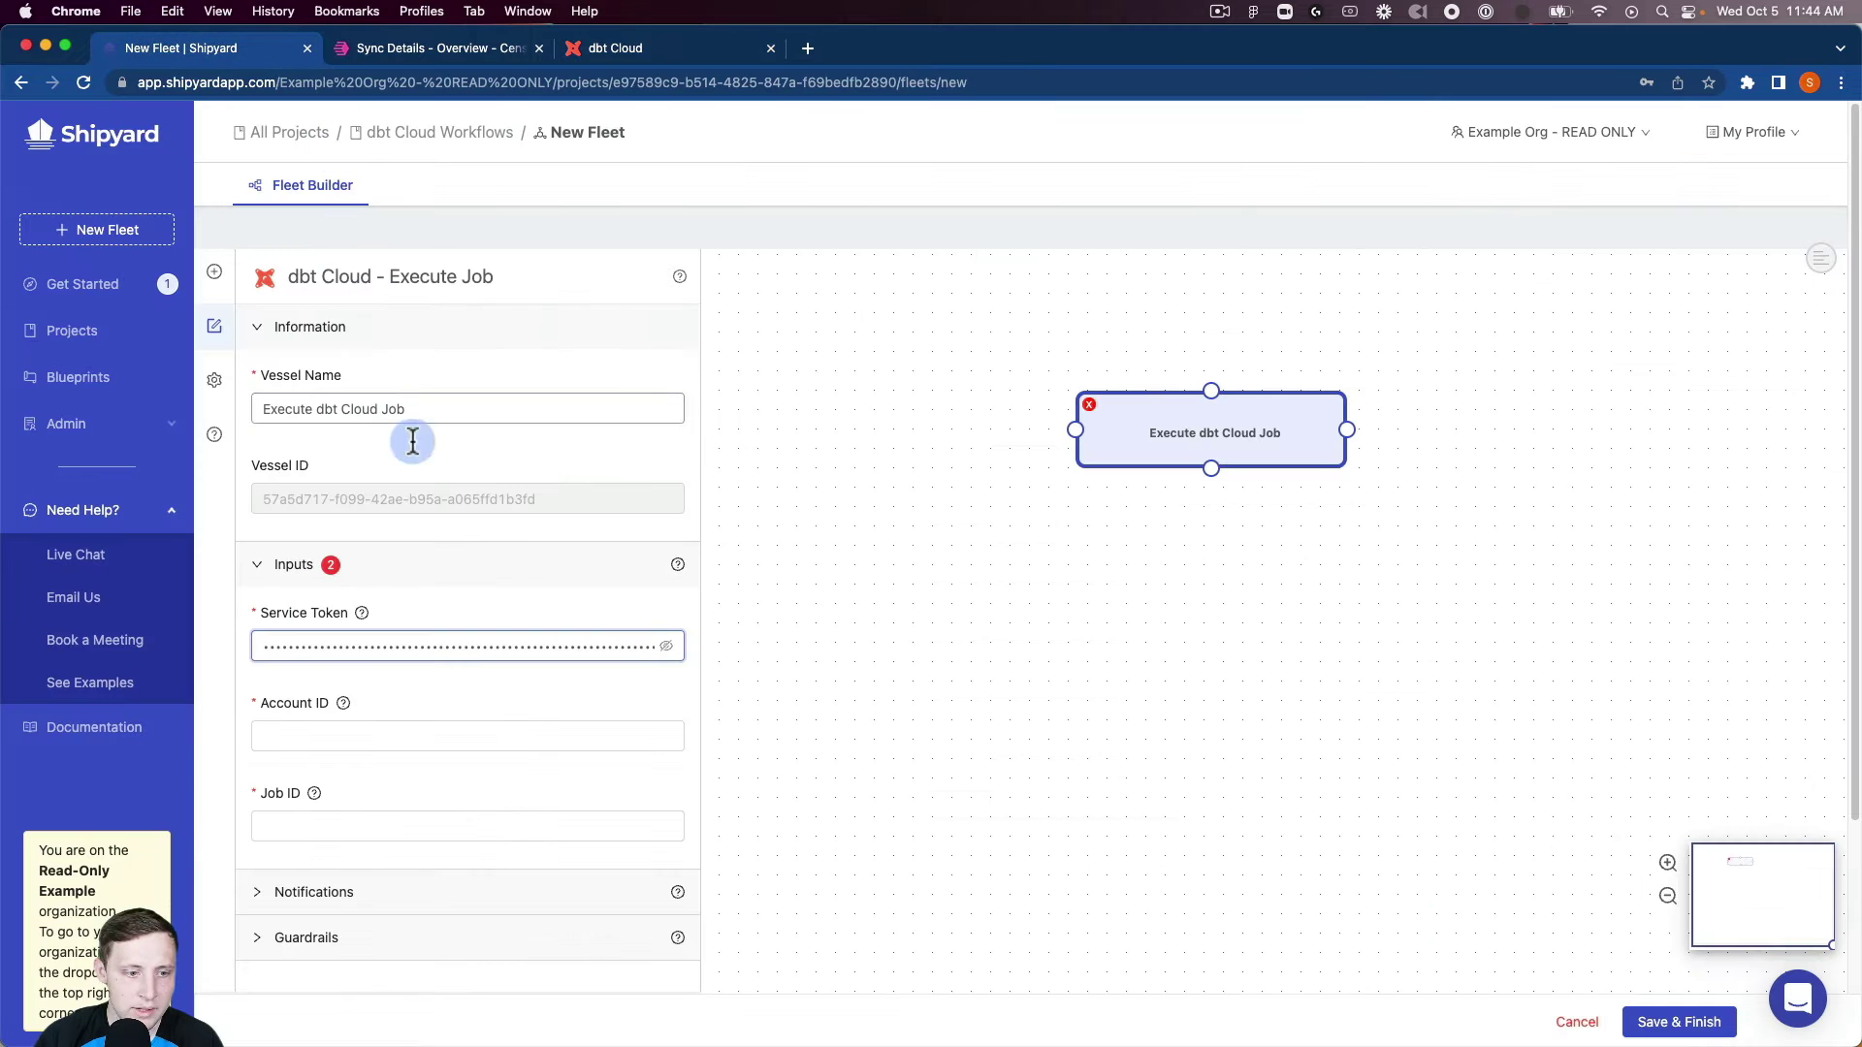
left_click(410, 737)
key("super+v")
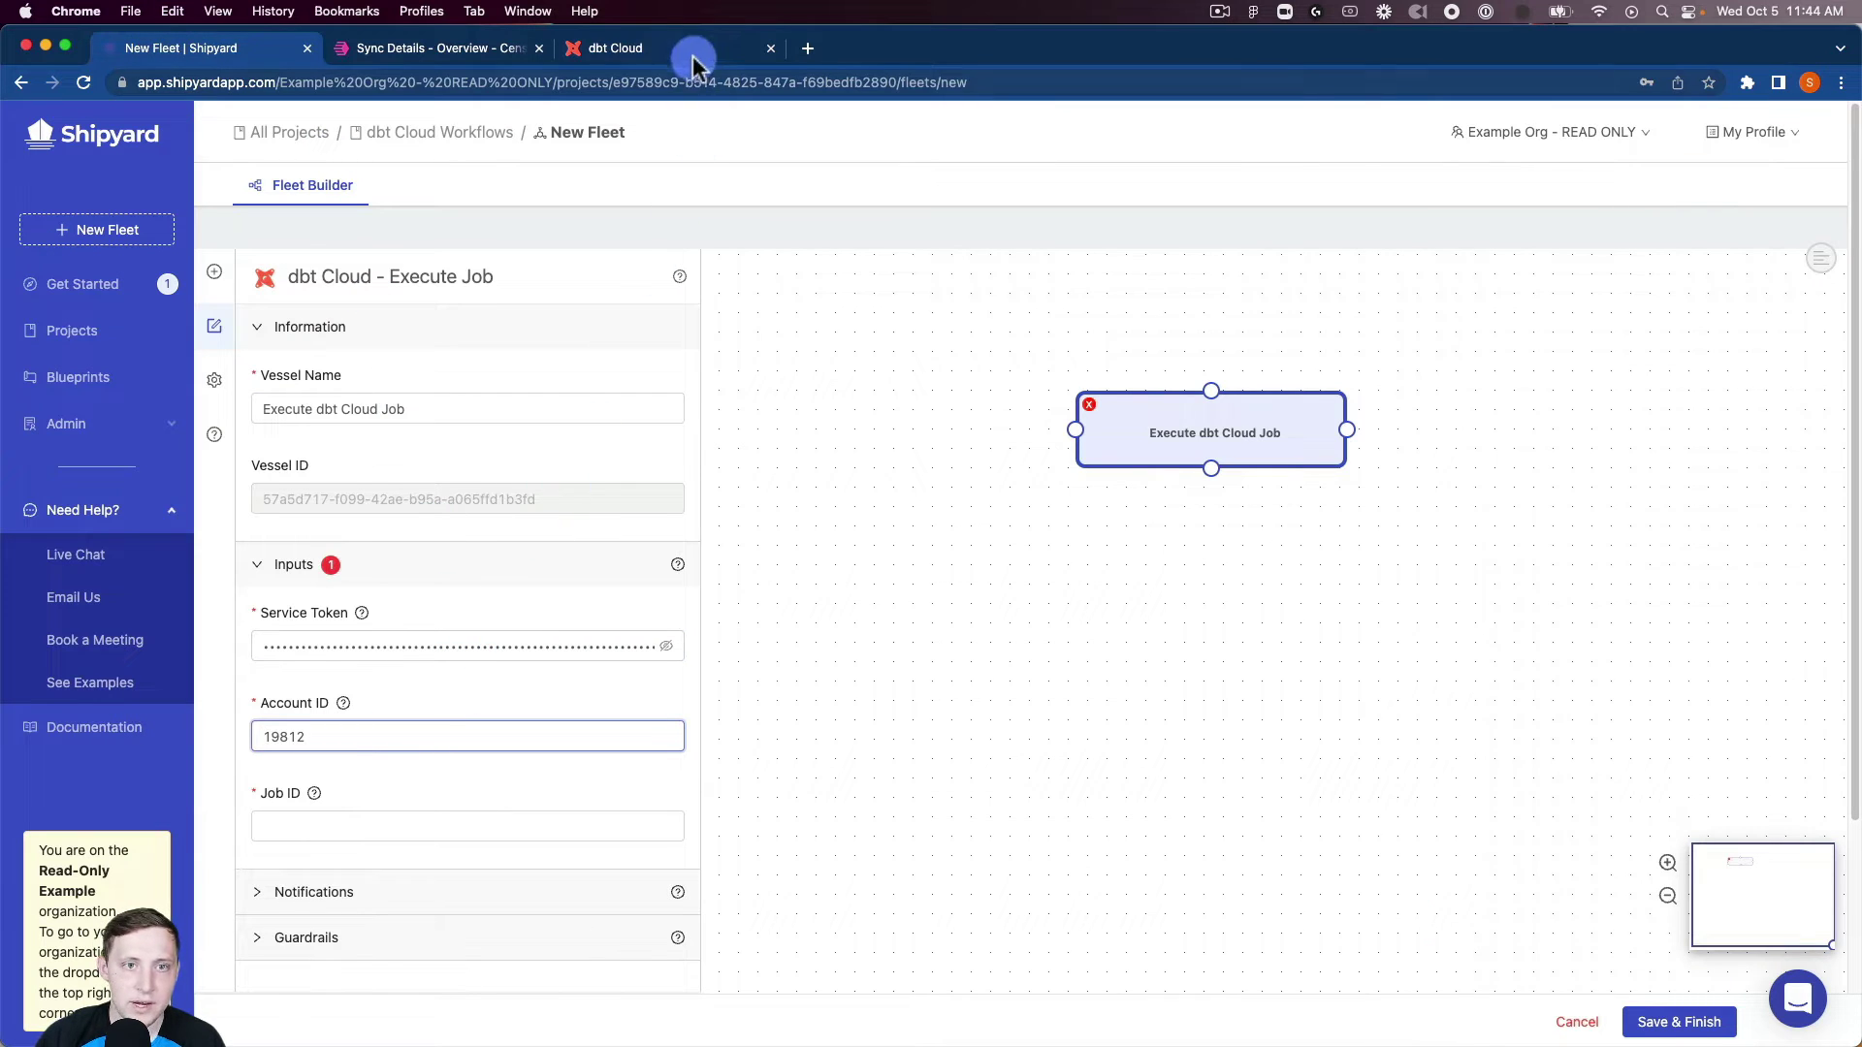
Copy the job ID 24990 from the dbt Cloud job URL into the Job ID input of the Shipyard vessel.
left_click(629, 56)
double_click(560, 82)
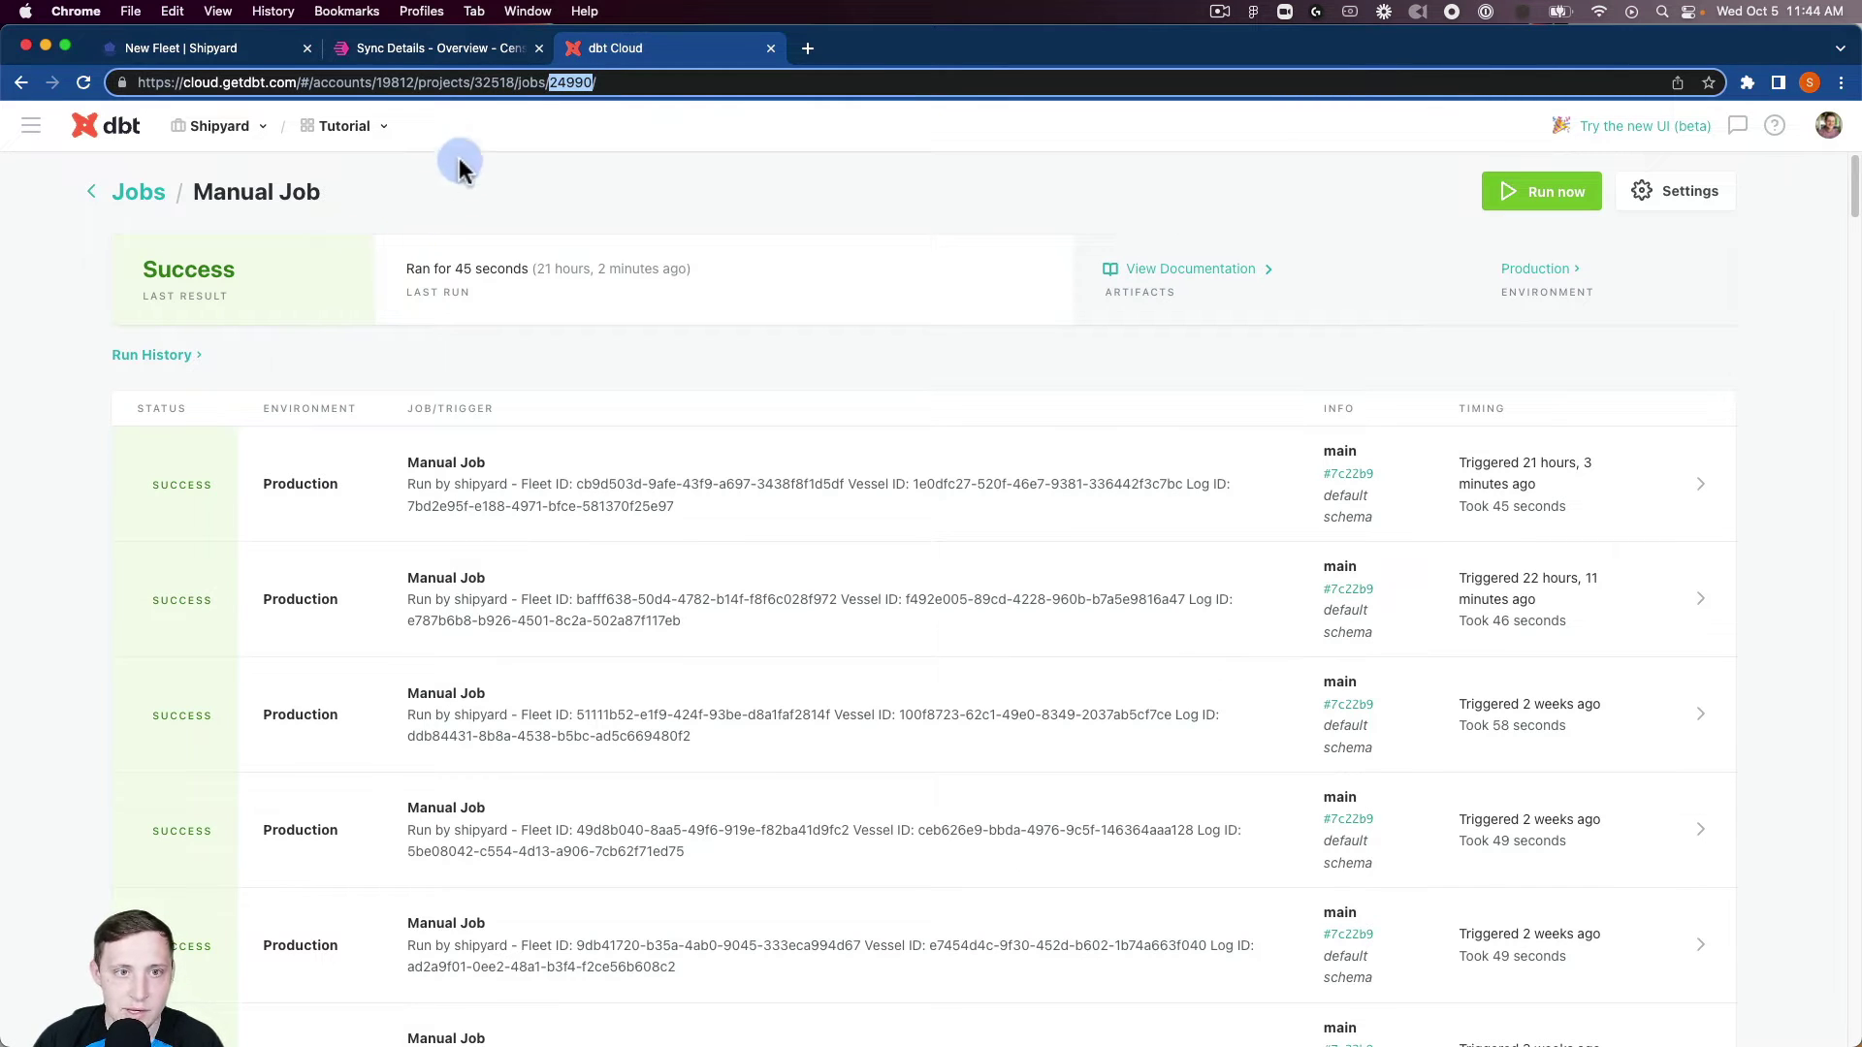
double_click(562, 85)
key("super+c")
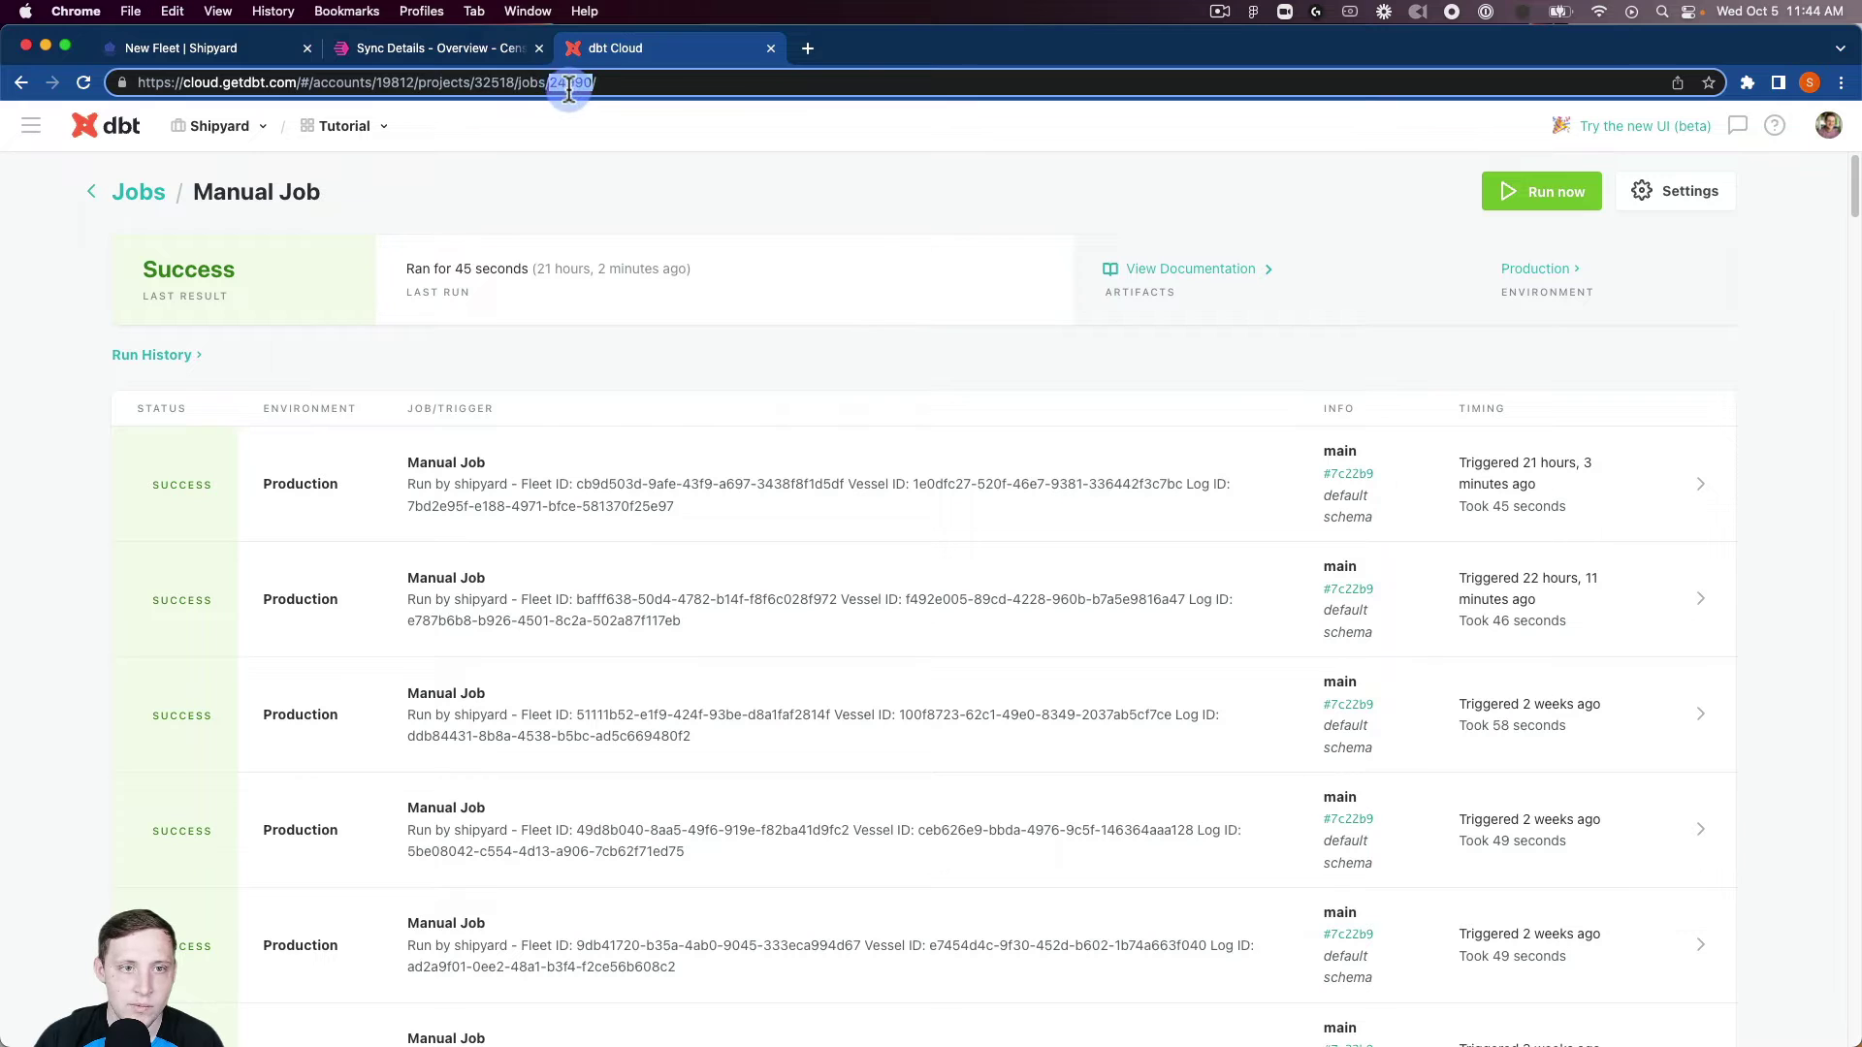
left_click(233, 47)
left_click(323, 829)
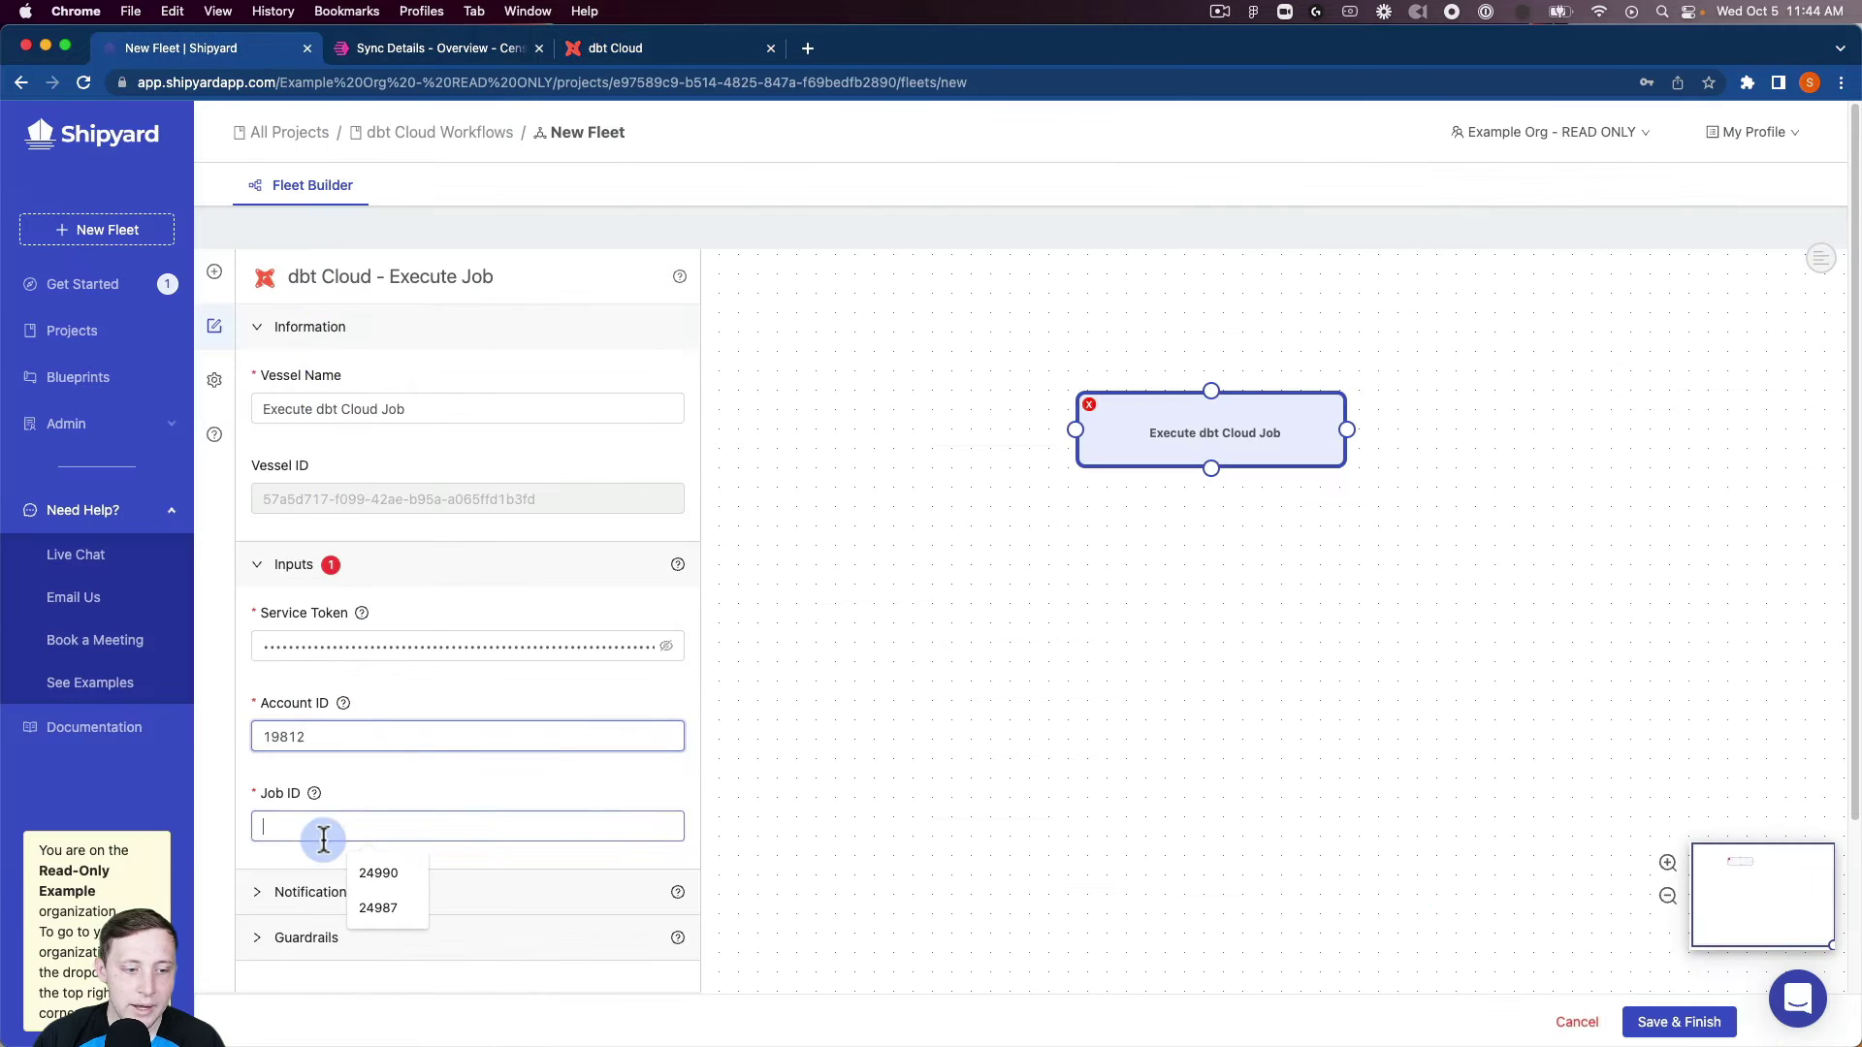
key("super+v")
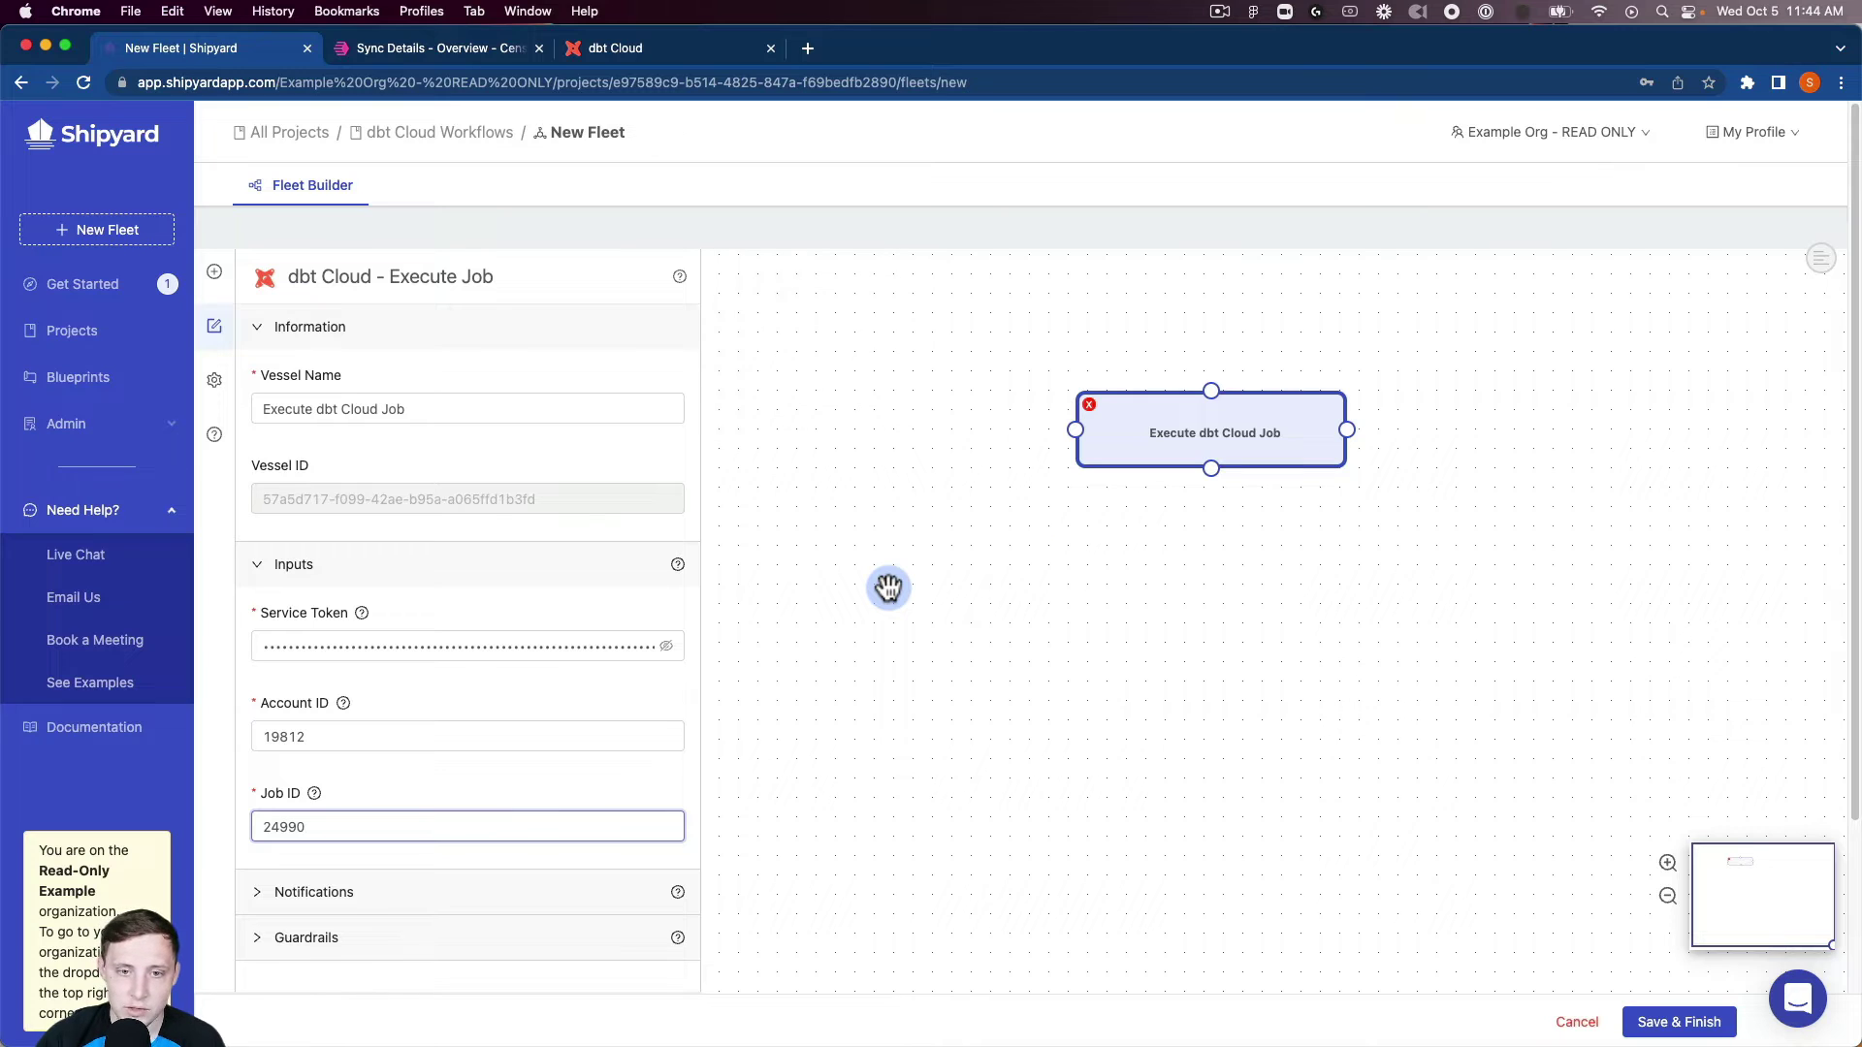
Add a dbt Cloud Check Run Status vessel beside the repositioned Execute dbt Cloud Job vessel and name it Check Run Status.
left_click_drag(1057, 479, 779, 397)
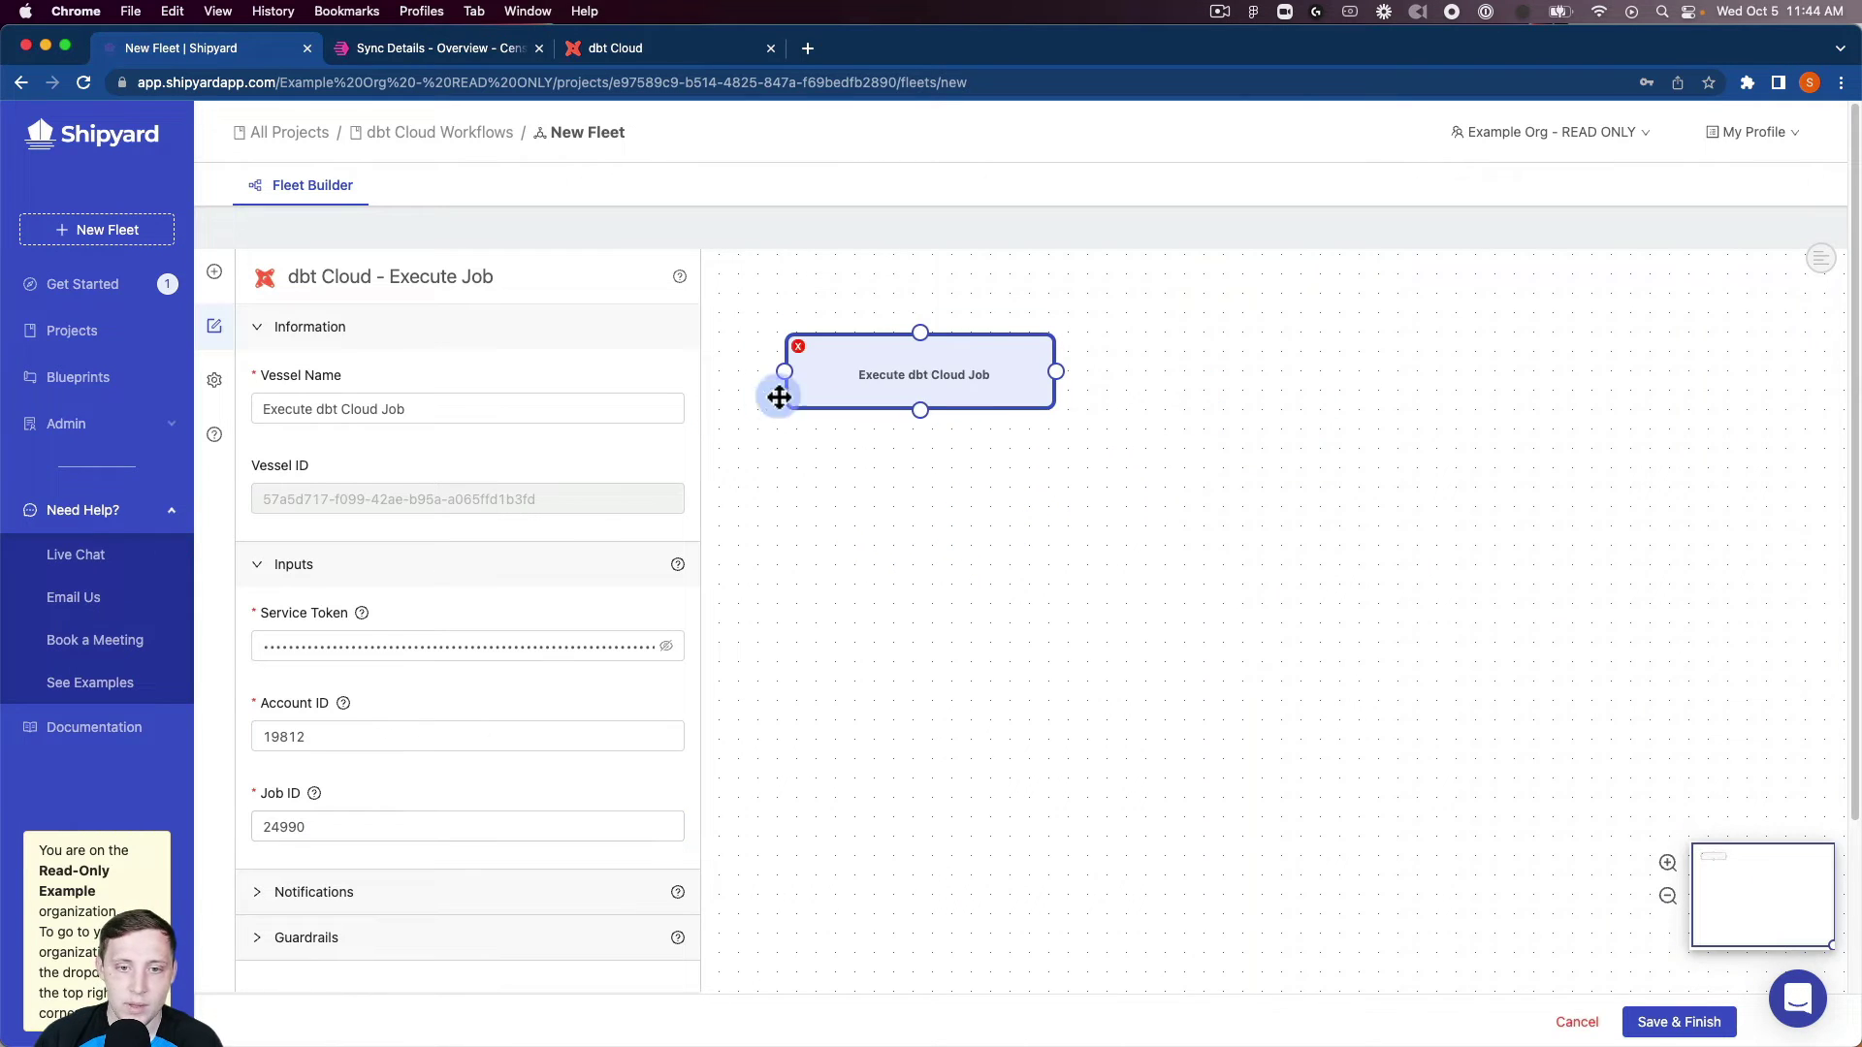
left_click(214, 272)
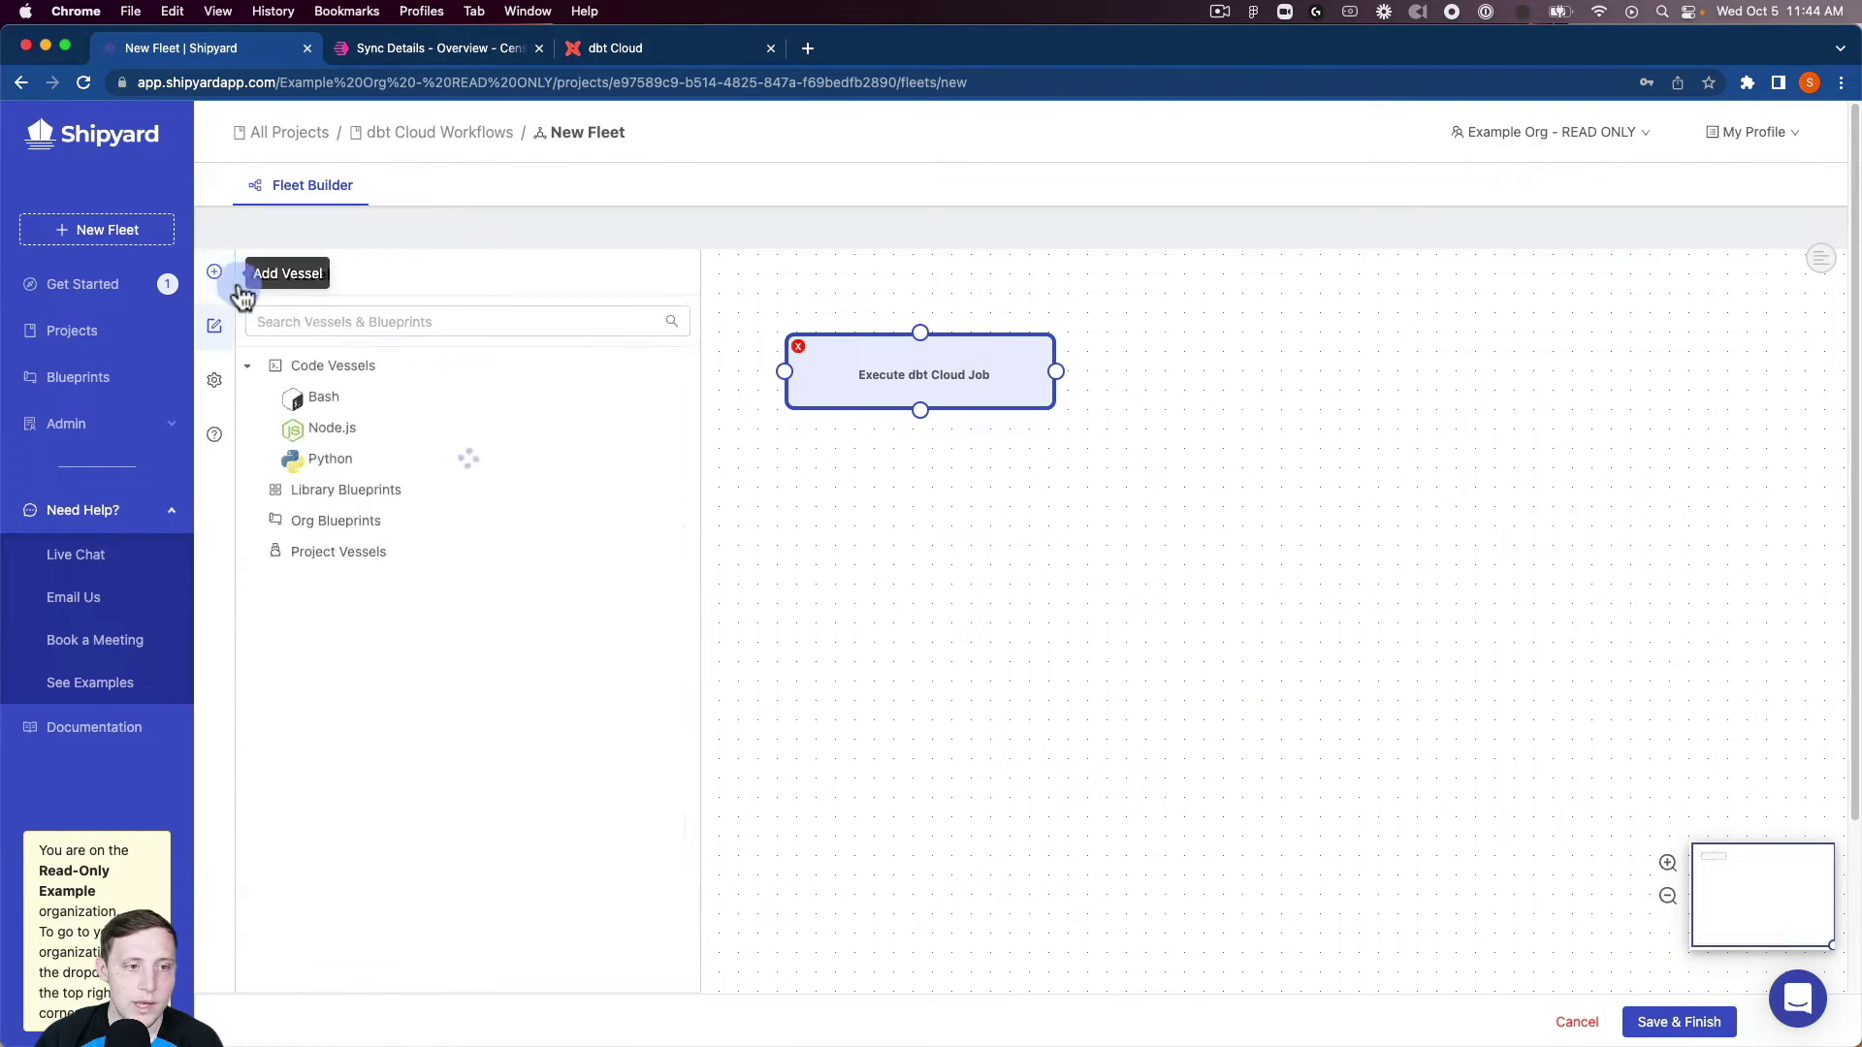
left_click(311, 324)
type("dbt cloud")
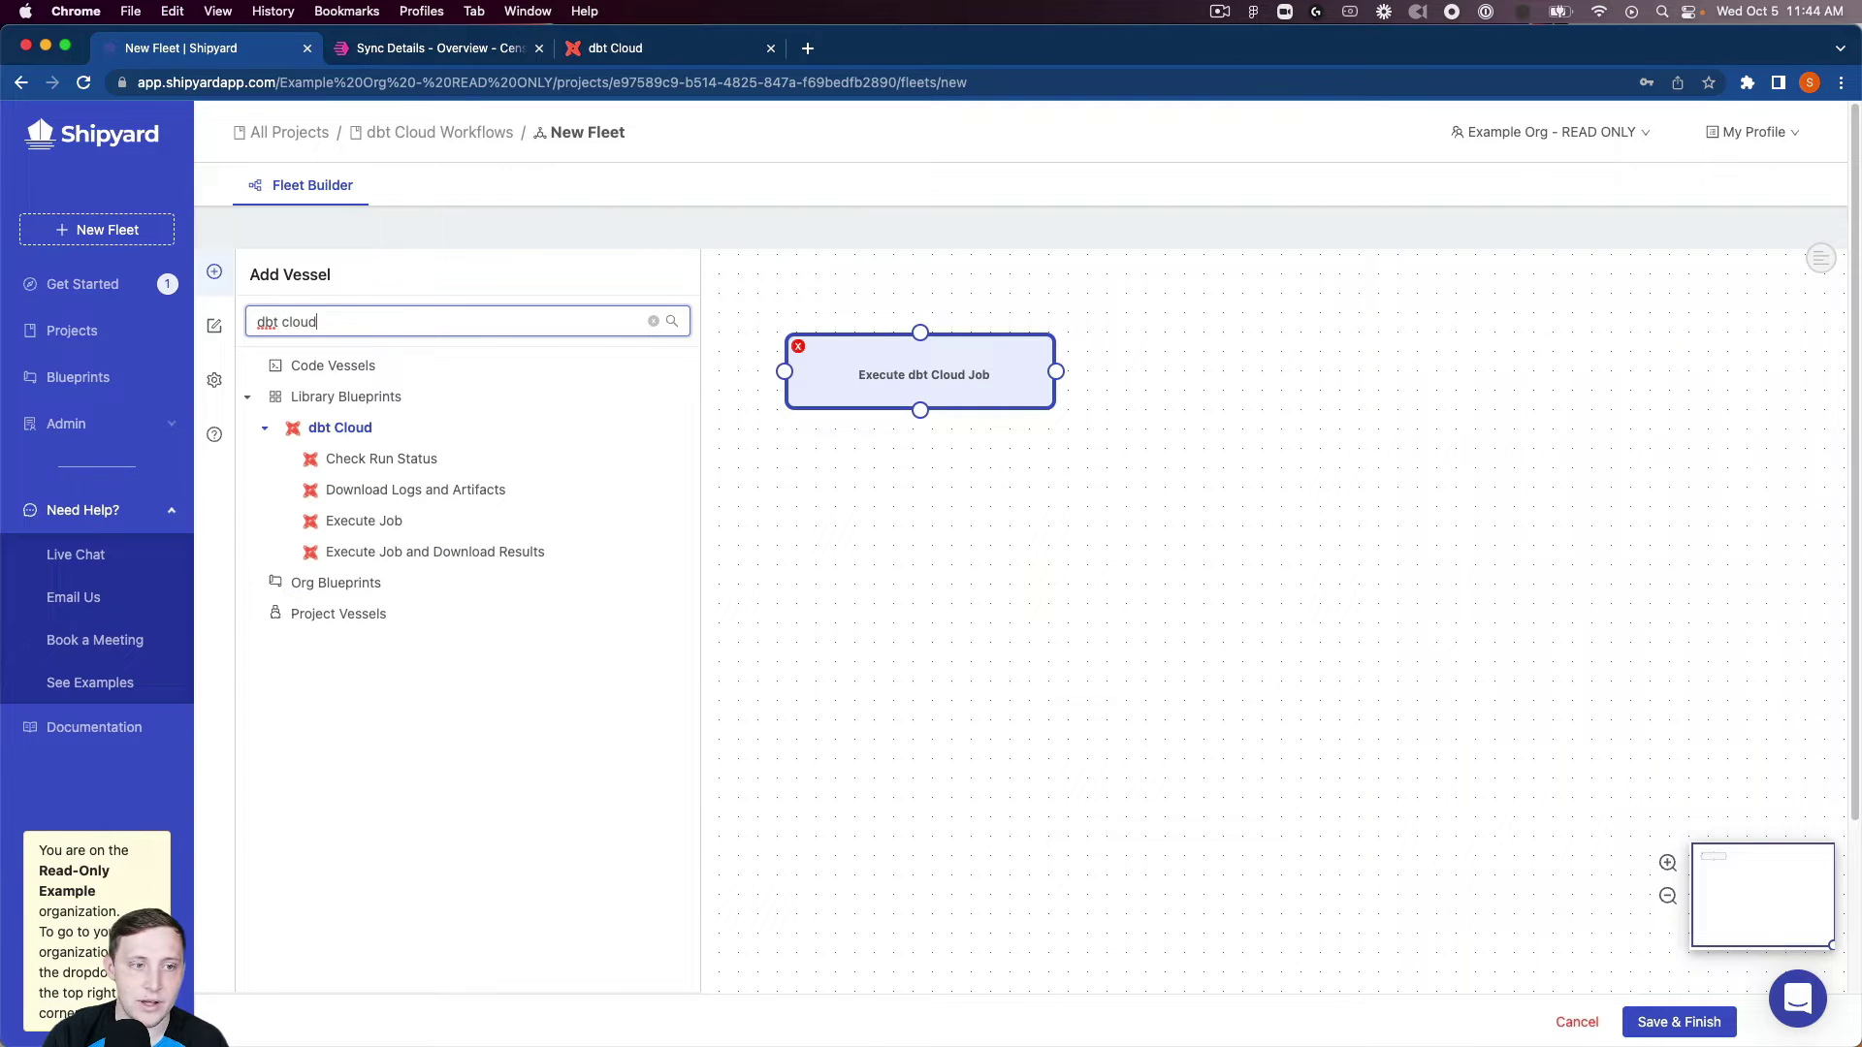
mouse_move(415, 457)
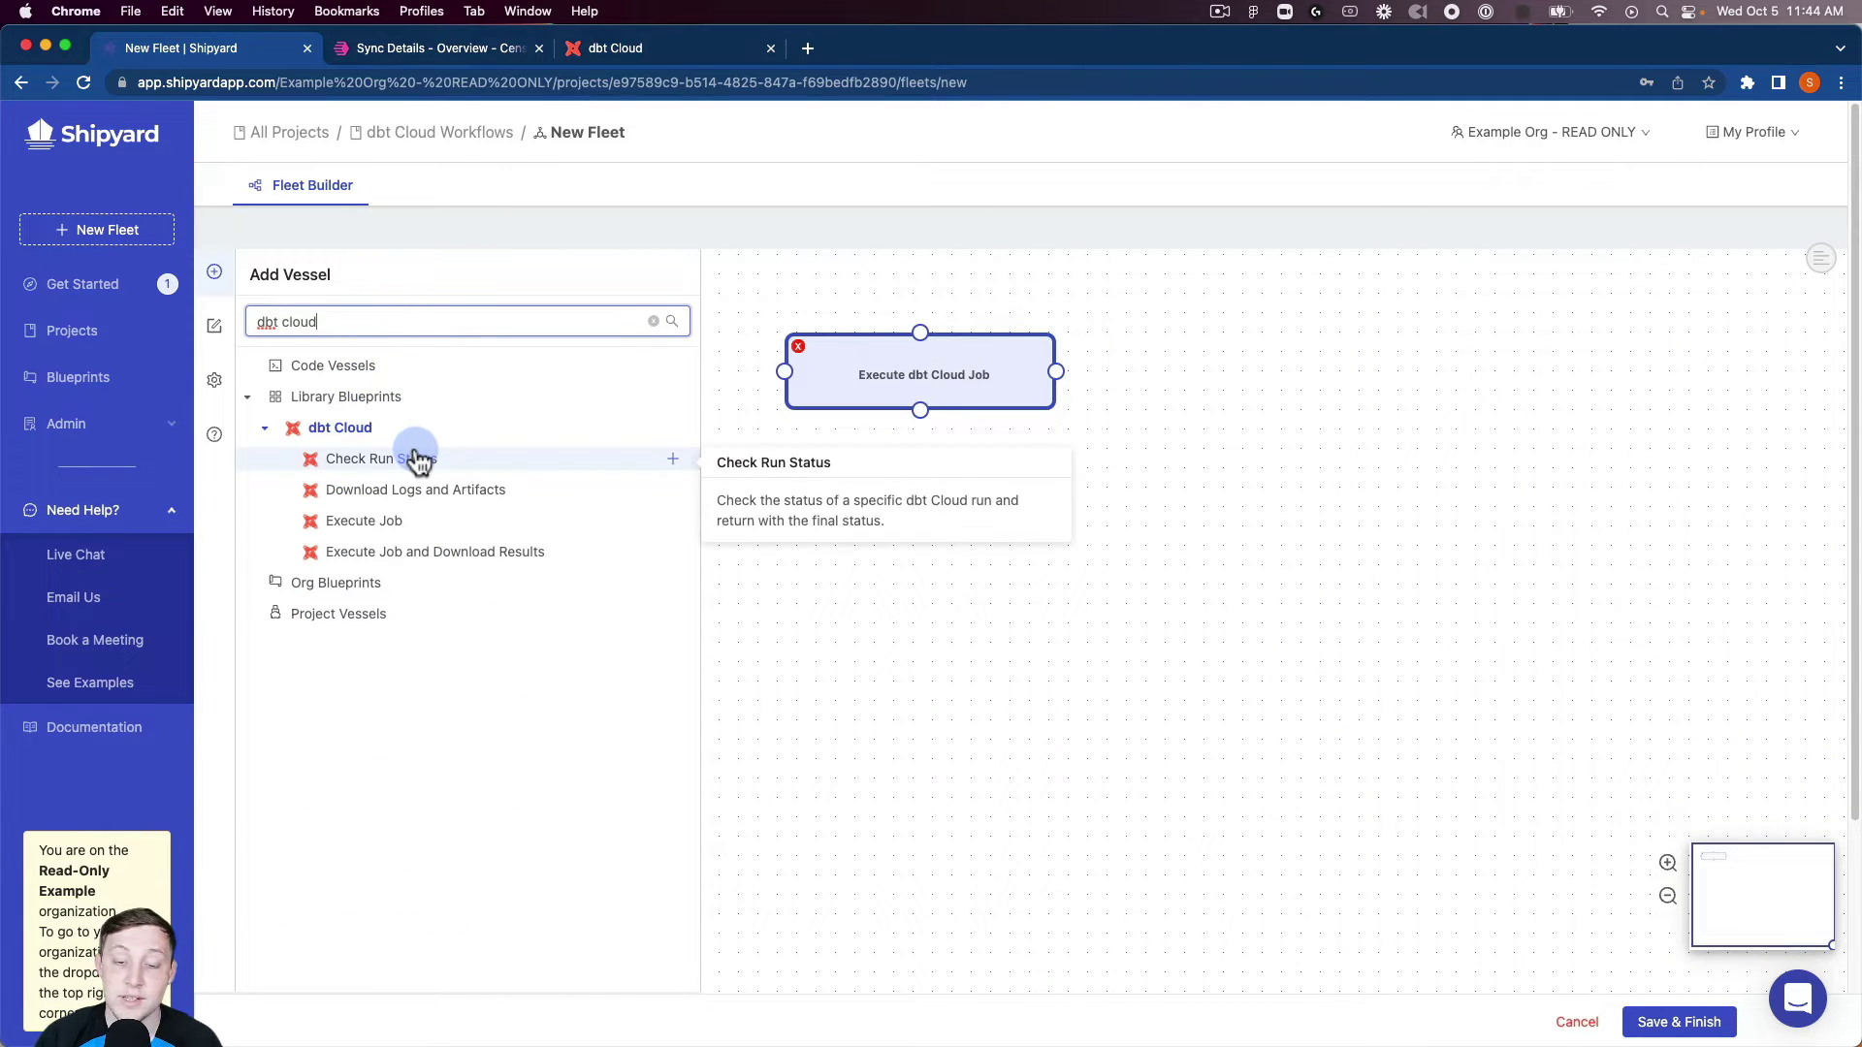
left_click(417, 459)
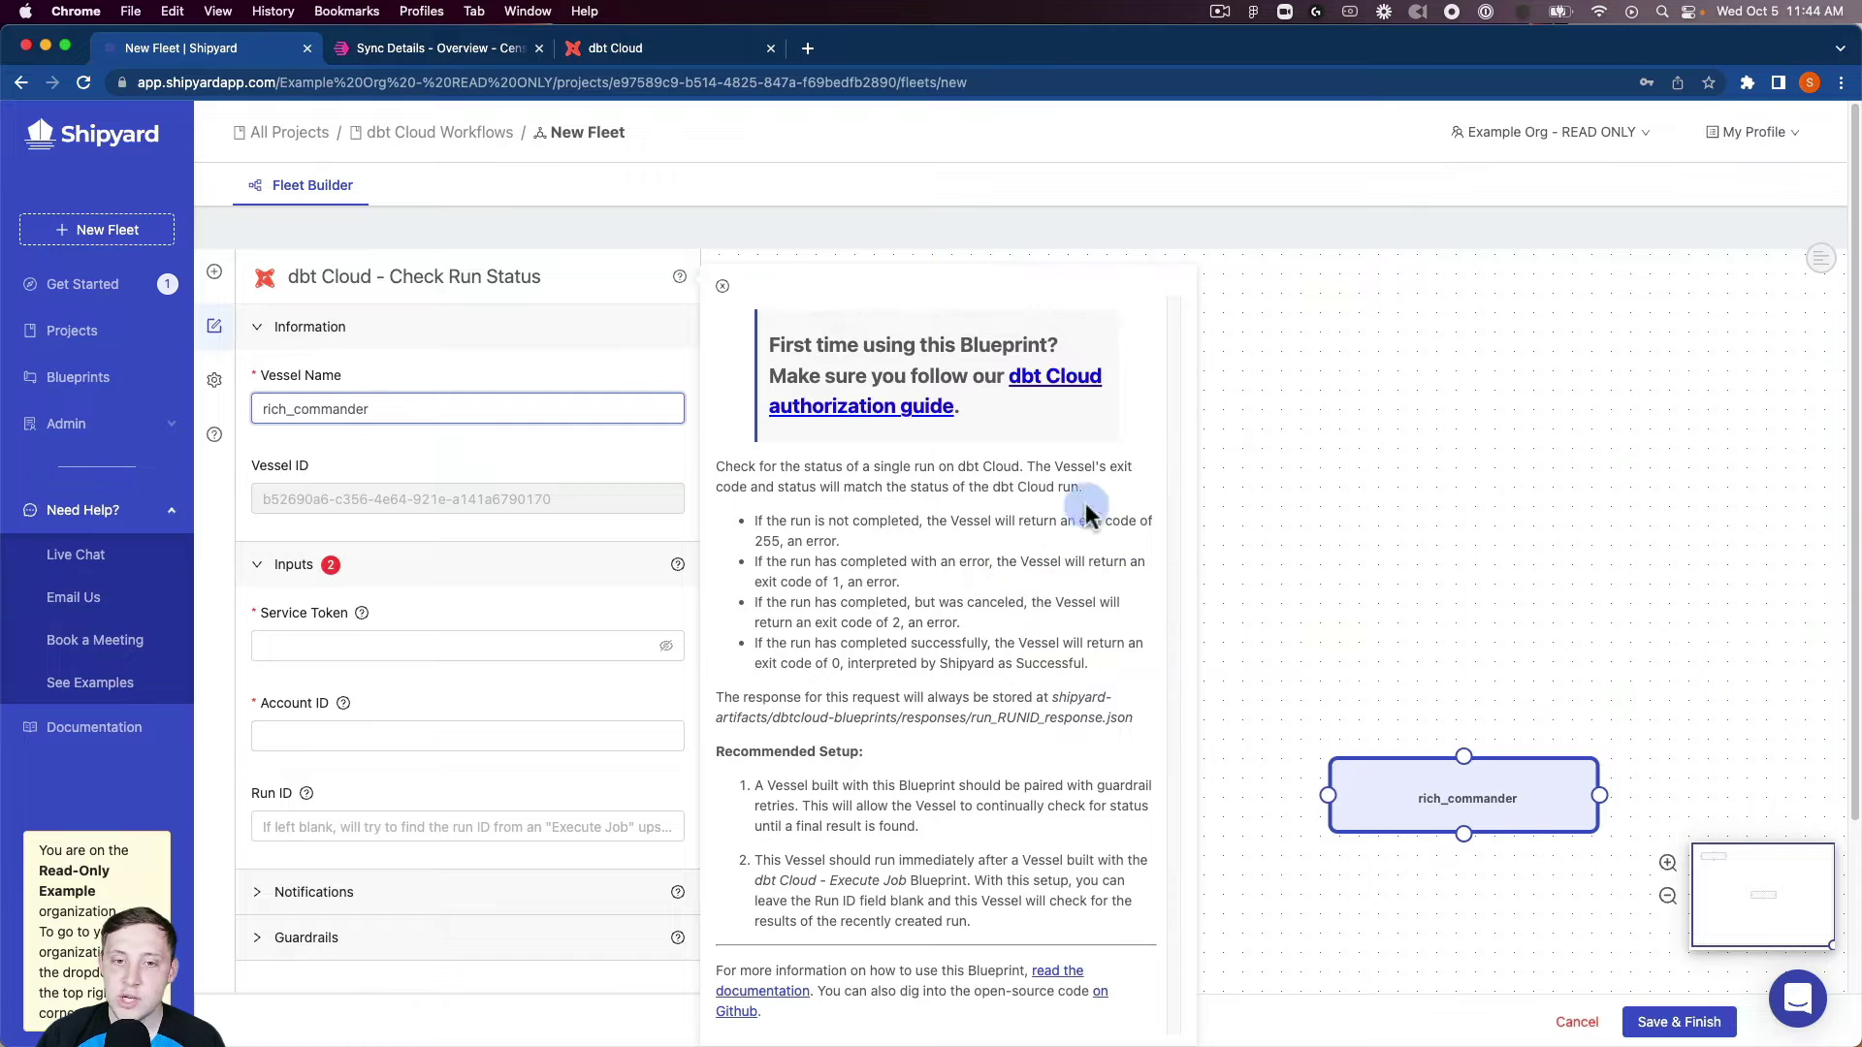
left_click(725, 283)
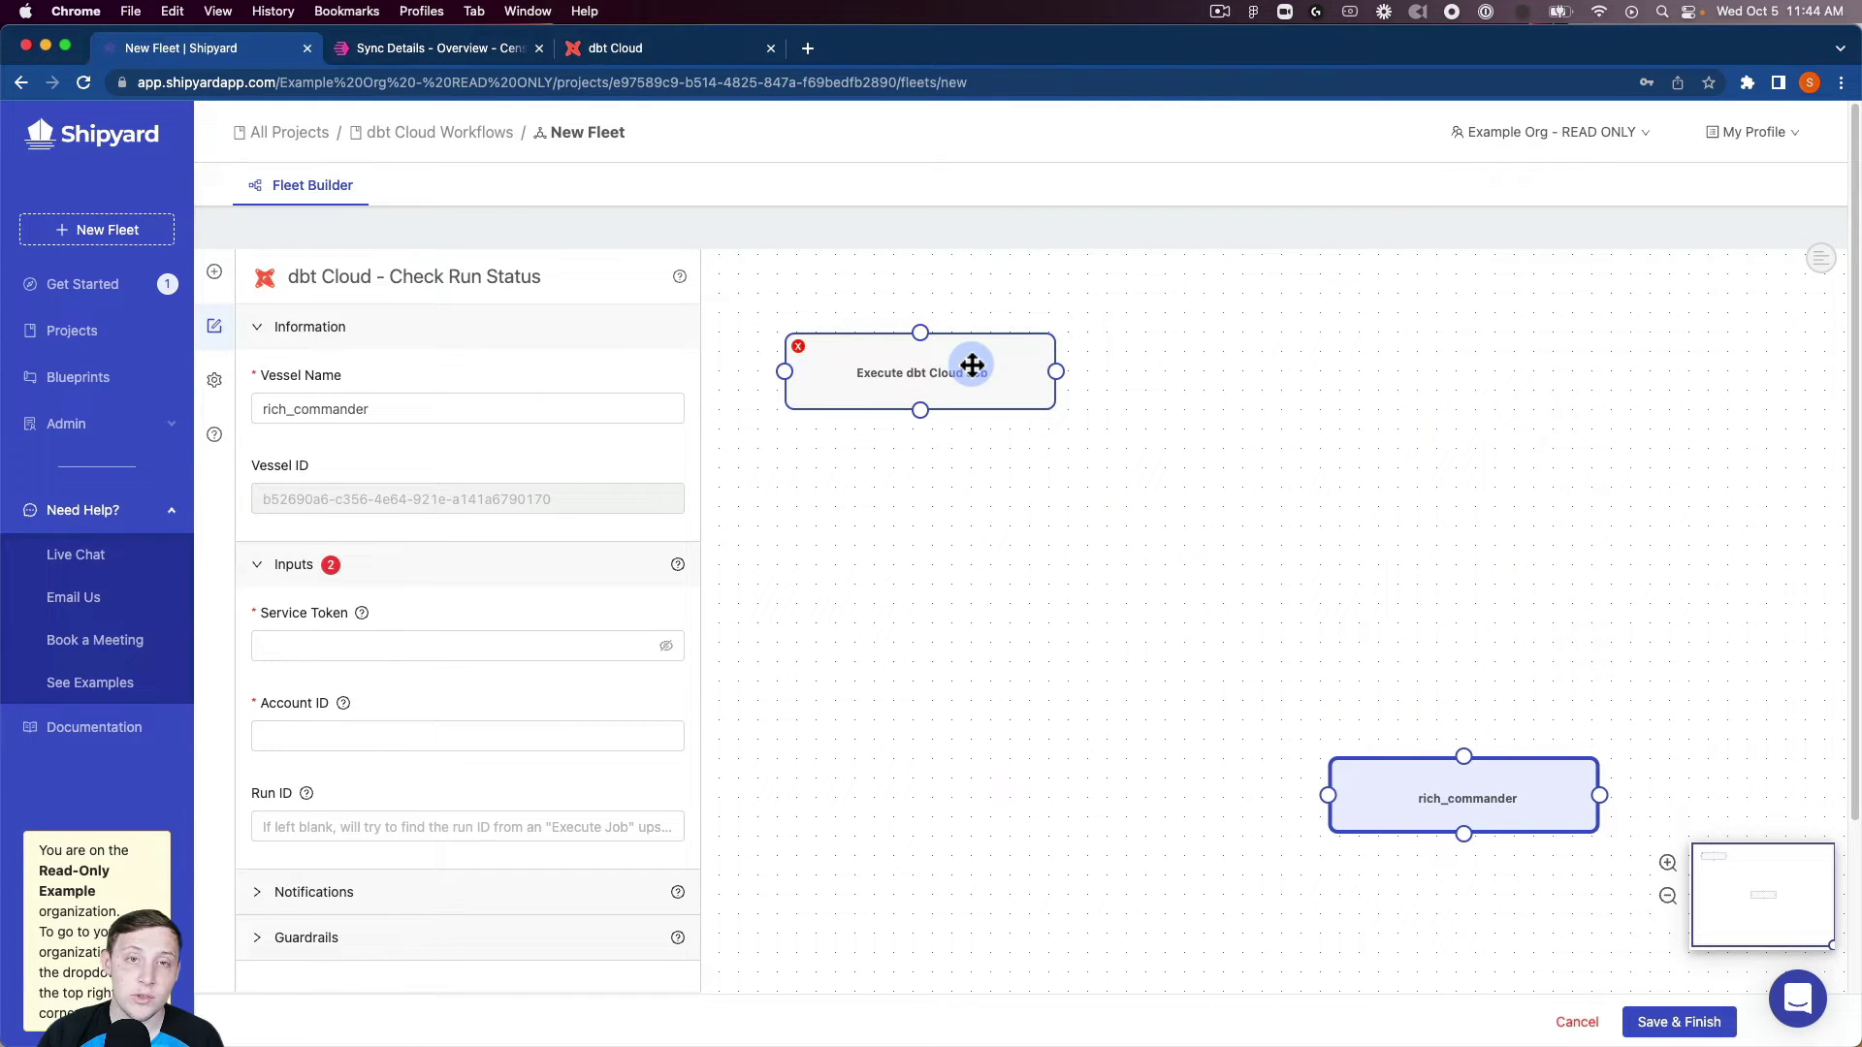
left_click_drag(1435, 790, 1248, 372)
double_click(365, 408)
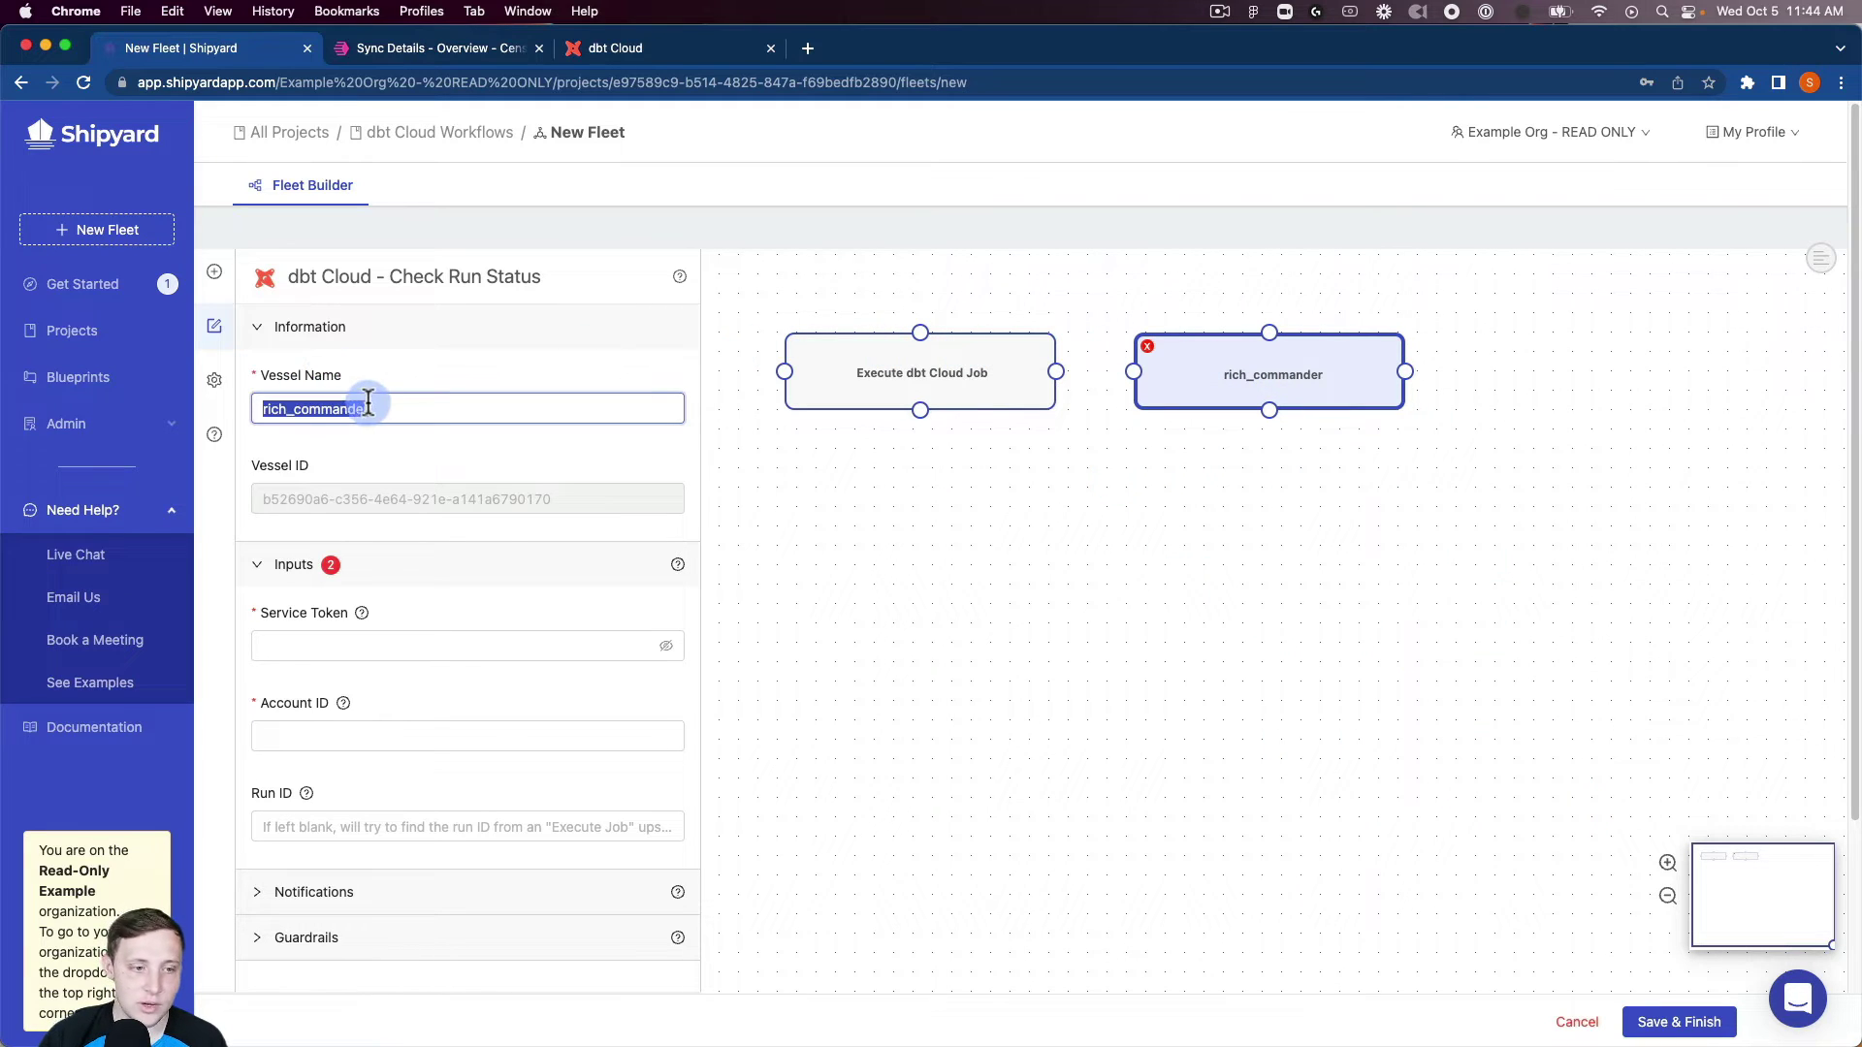
type("Check Run Status")
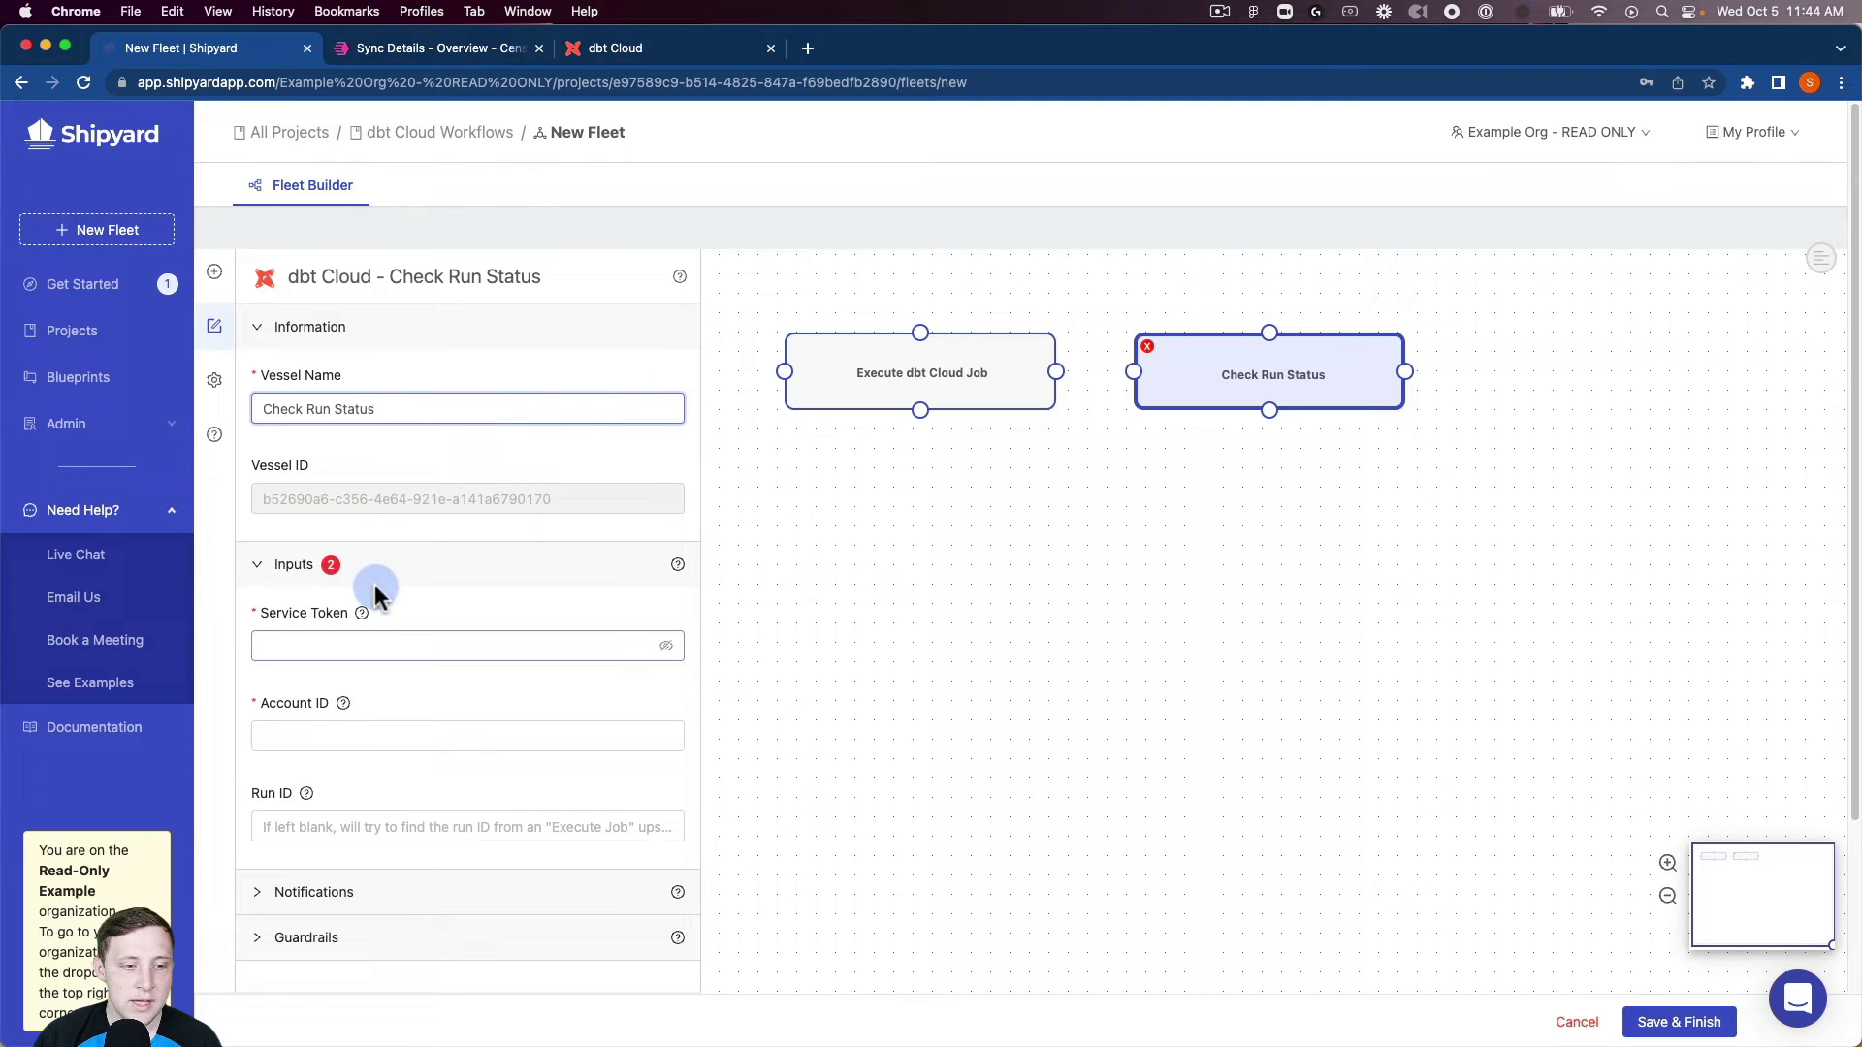
Paste the service token and enter the account ID for the Check Run Status vessel.
left_click(375, 645)
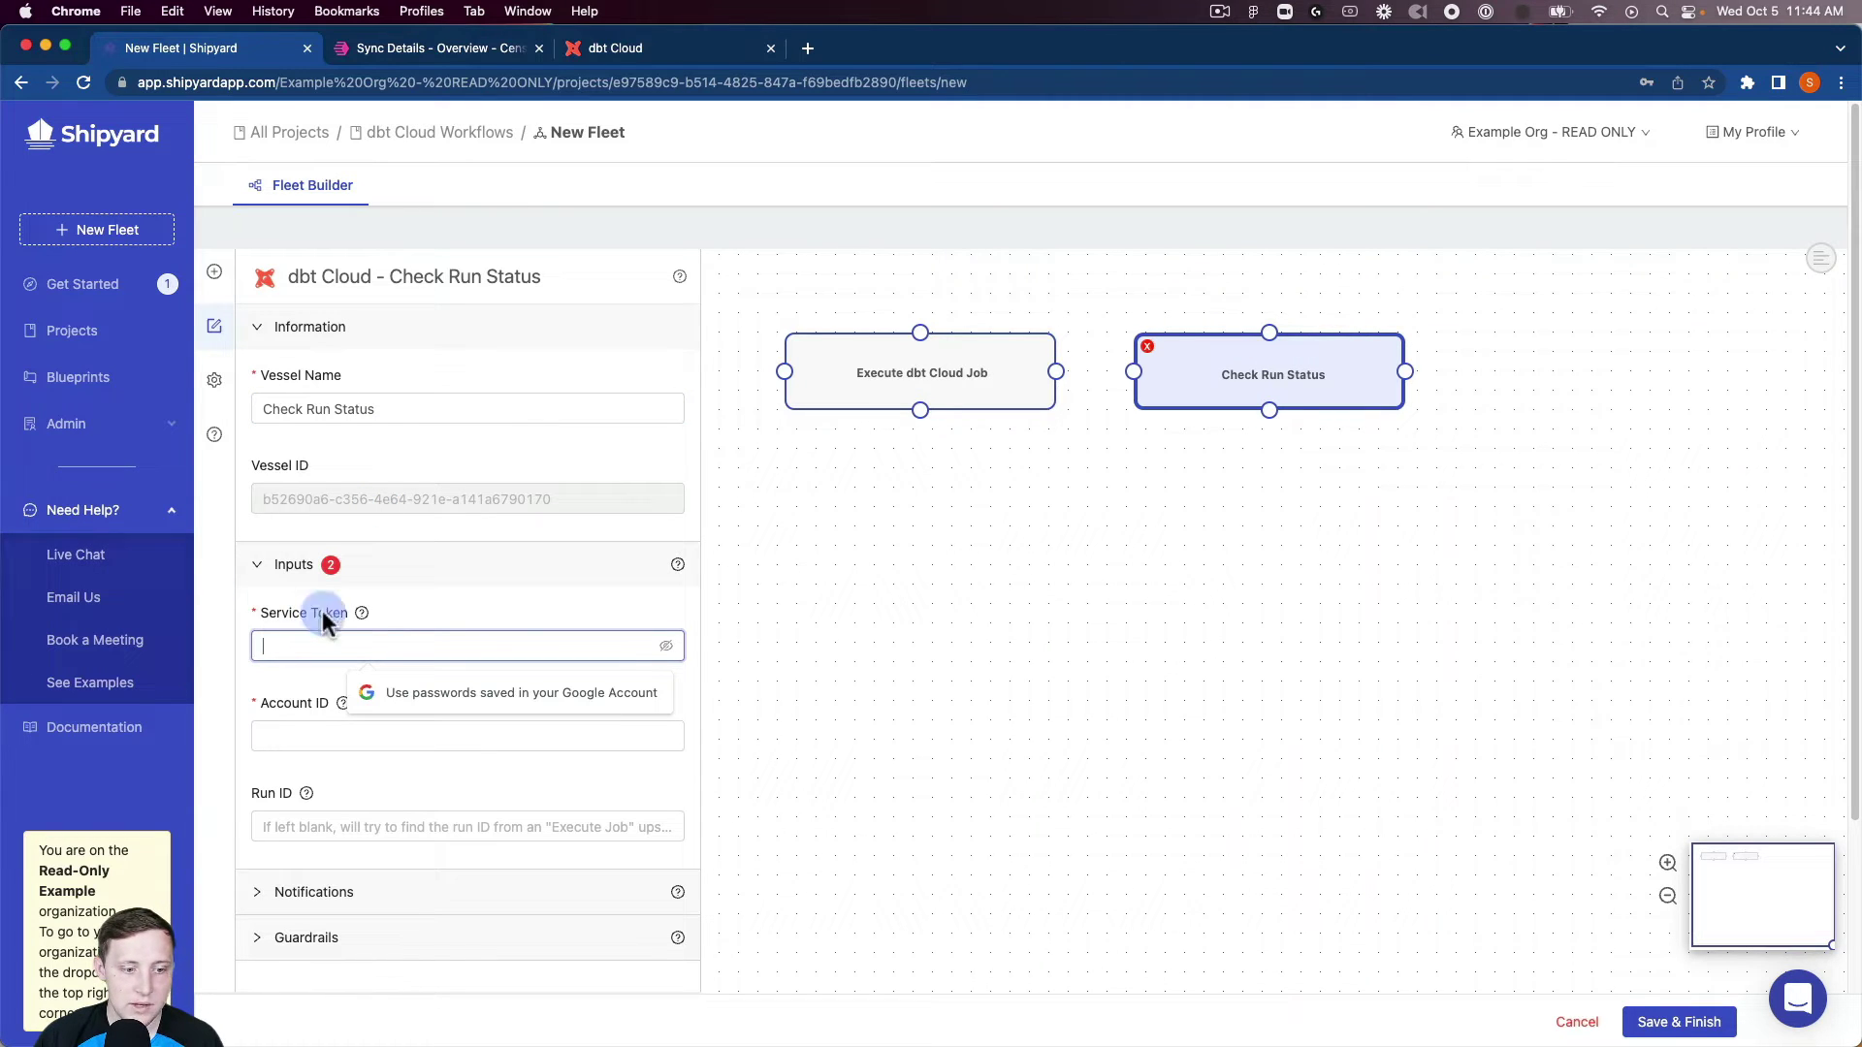
key("super+v")
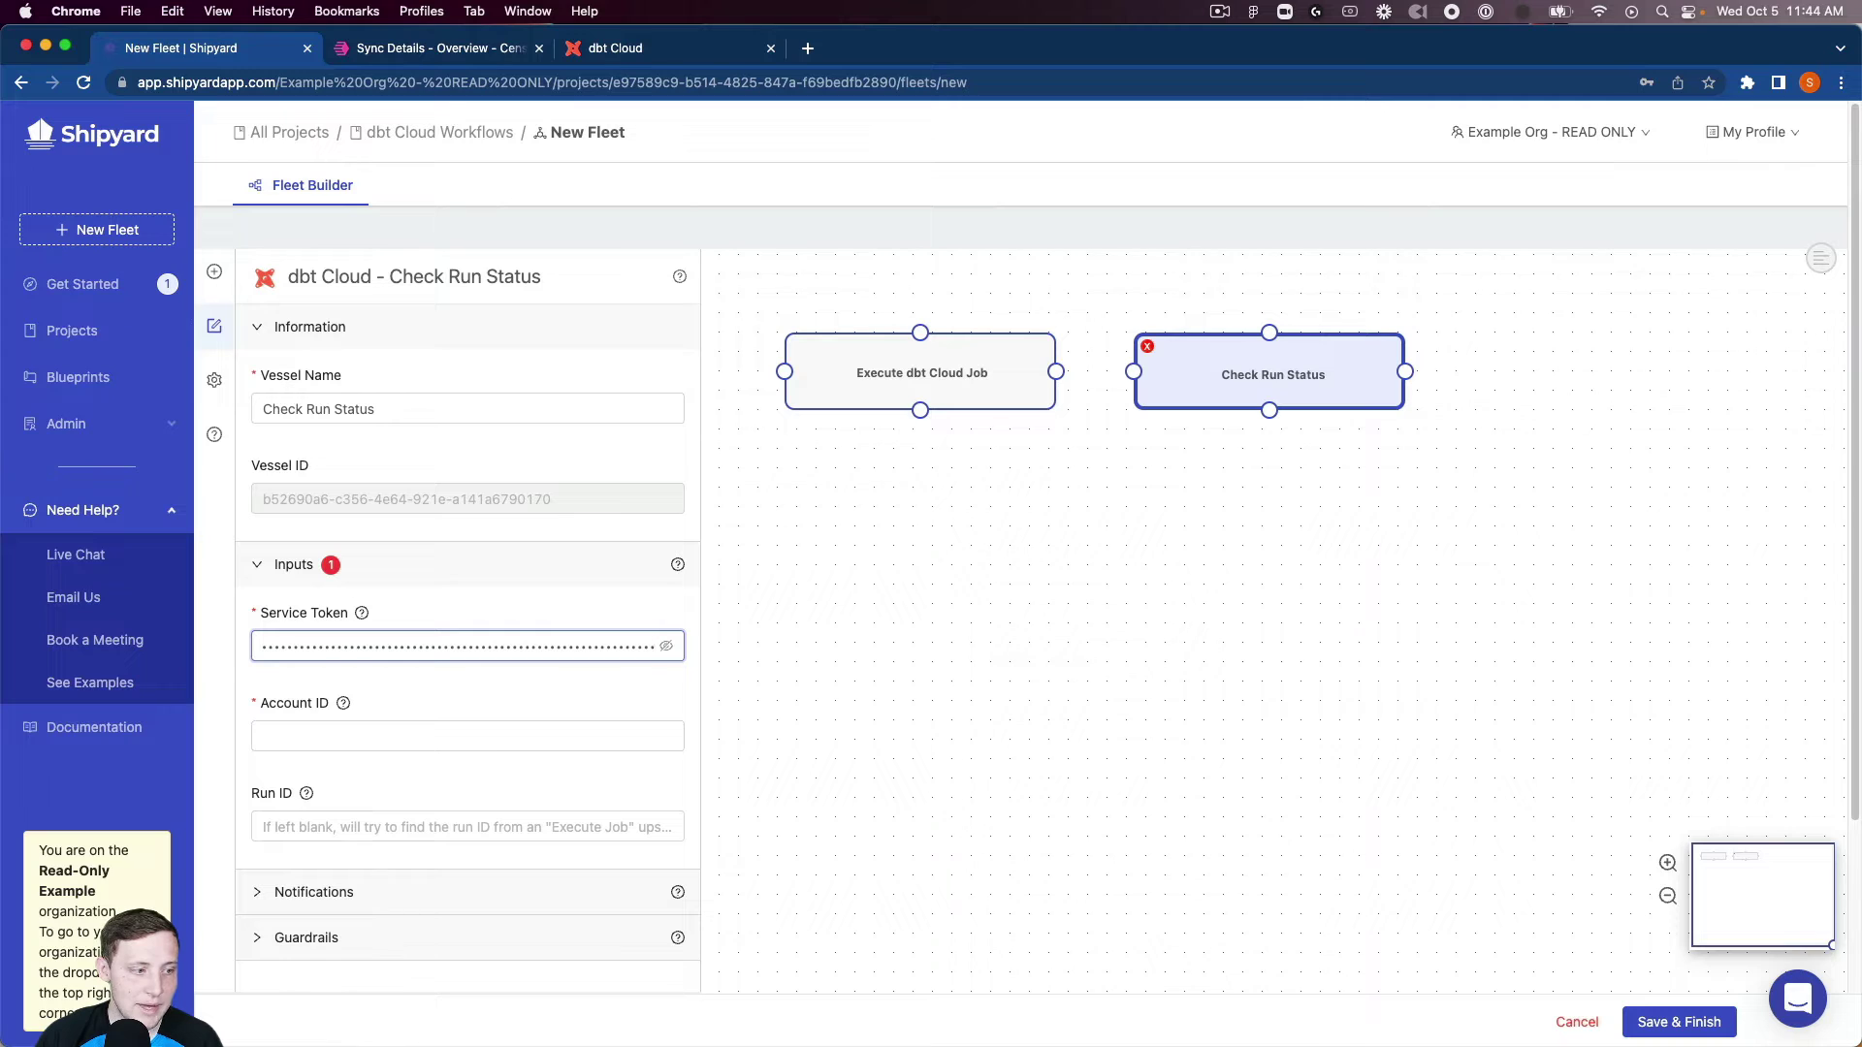
left_click(320, 737)
type("19812")
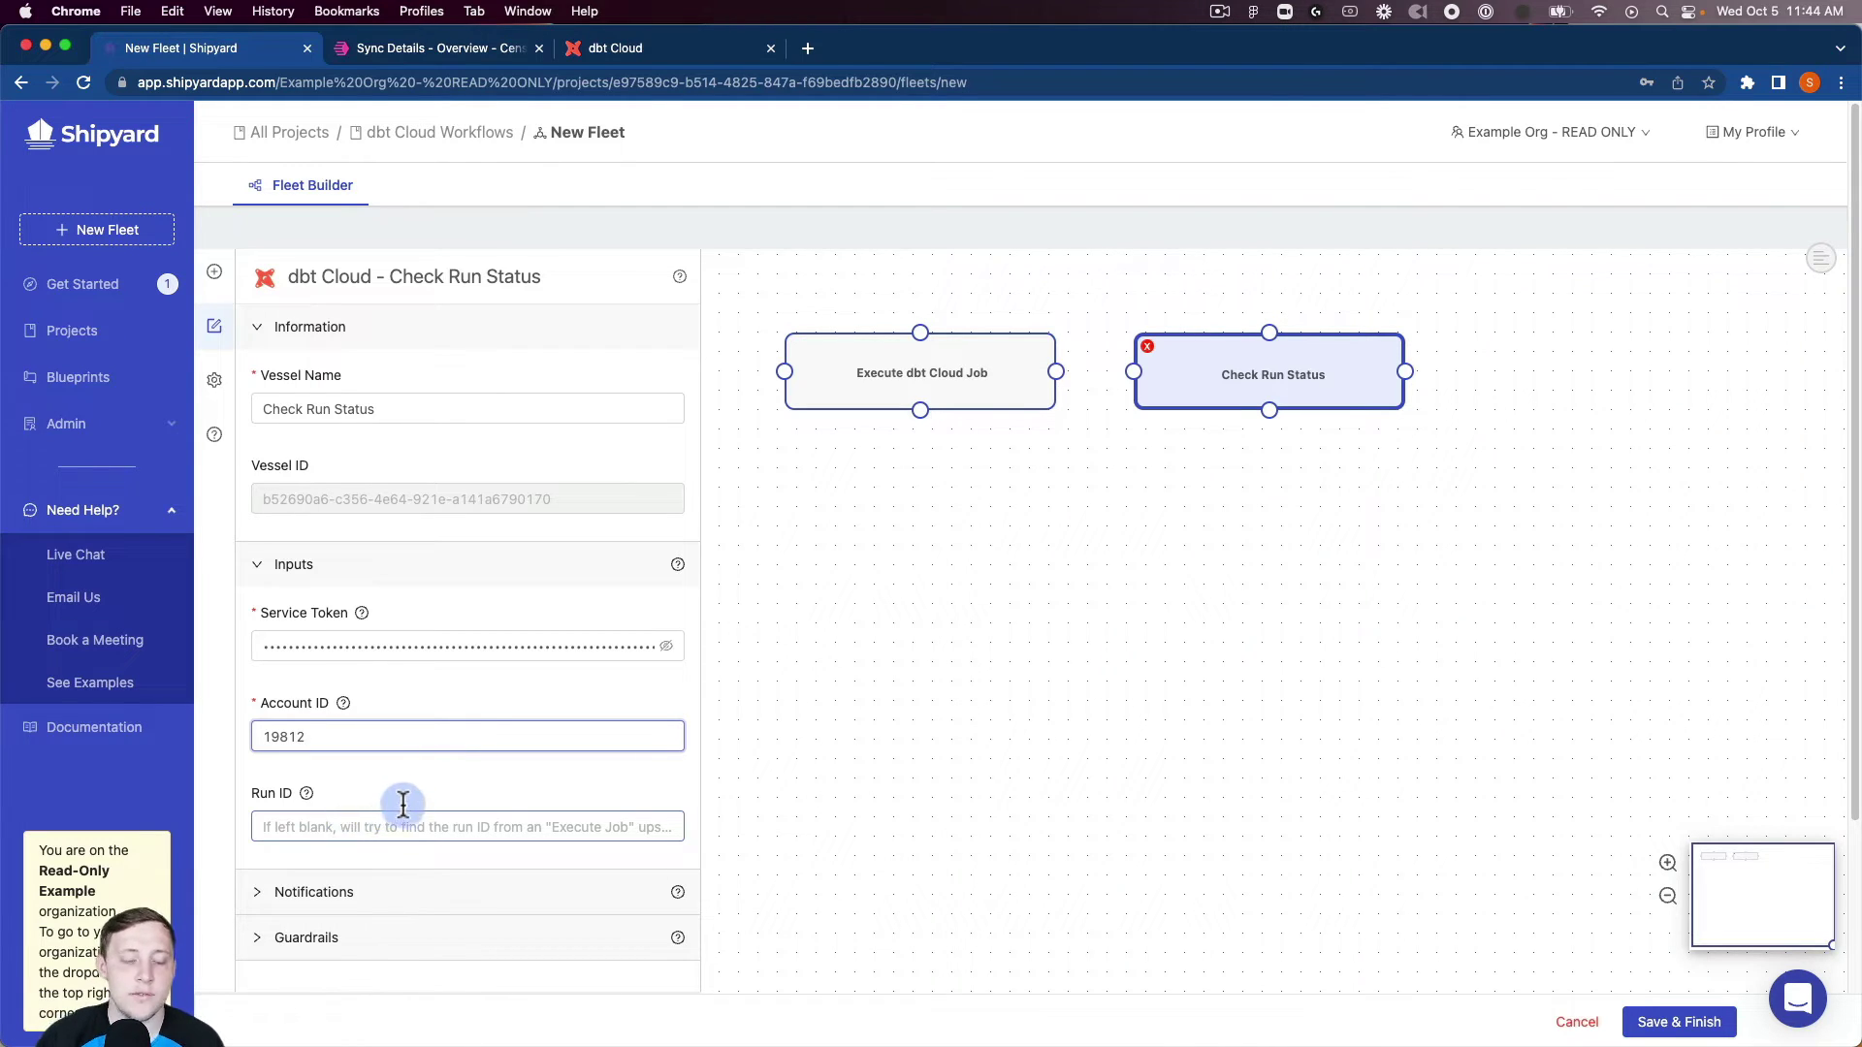
Set the Check Run Status guardrails to 24x retries with ASAP as the time between retries.
left_click(376, 935)
scroll(398, 872, "down", 4)
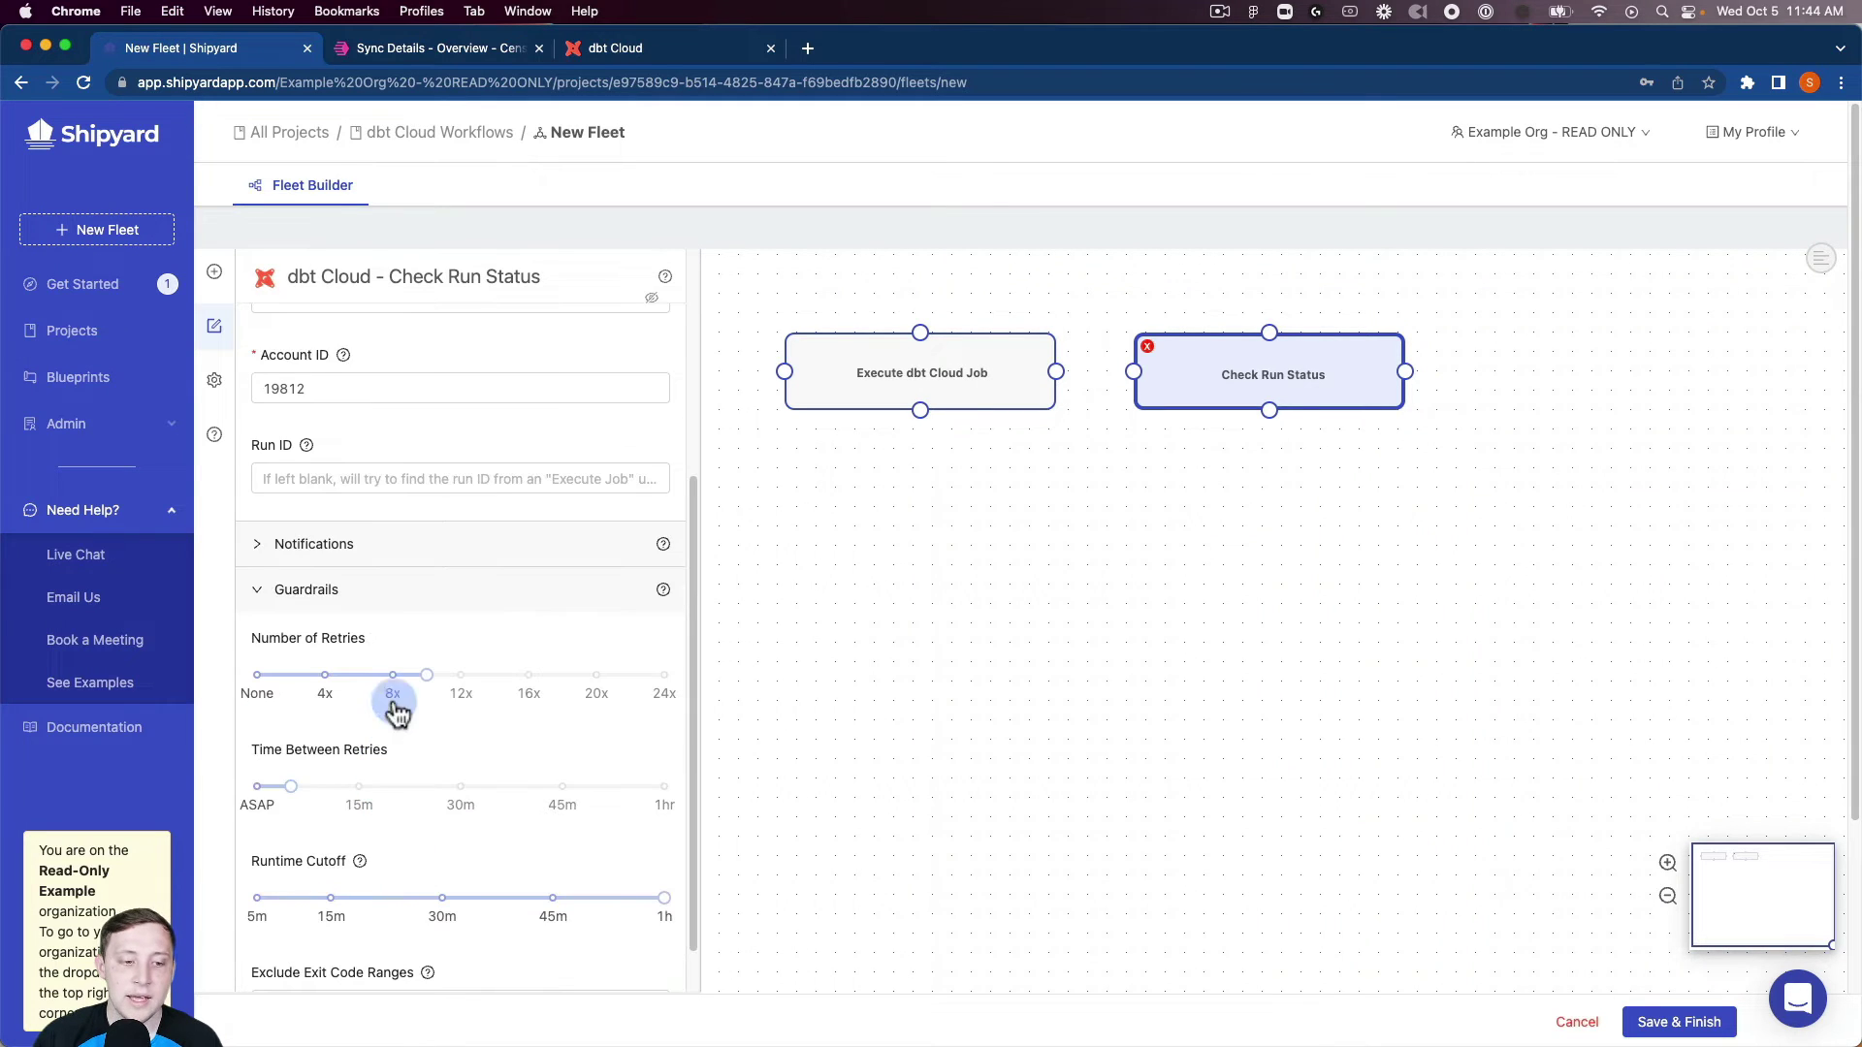
left_click(665, 694)
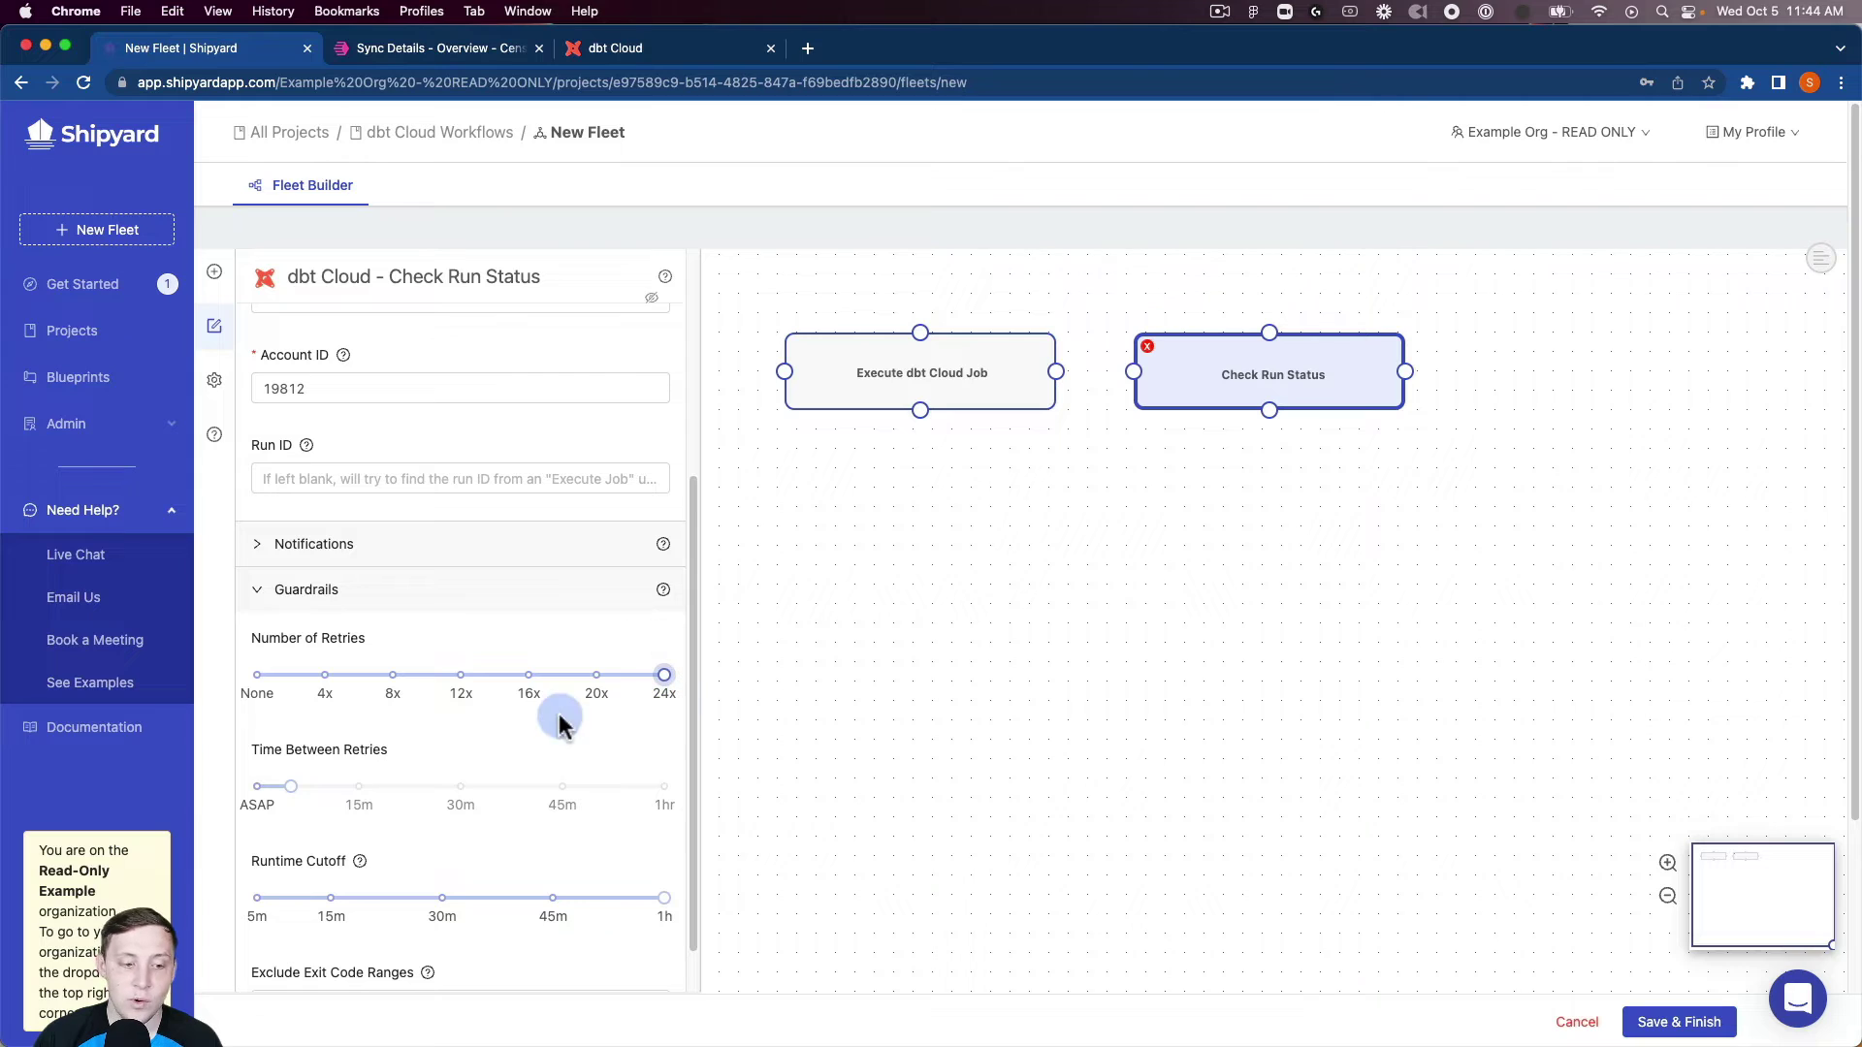
left_click(273, 788)
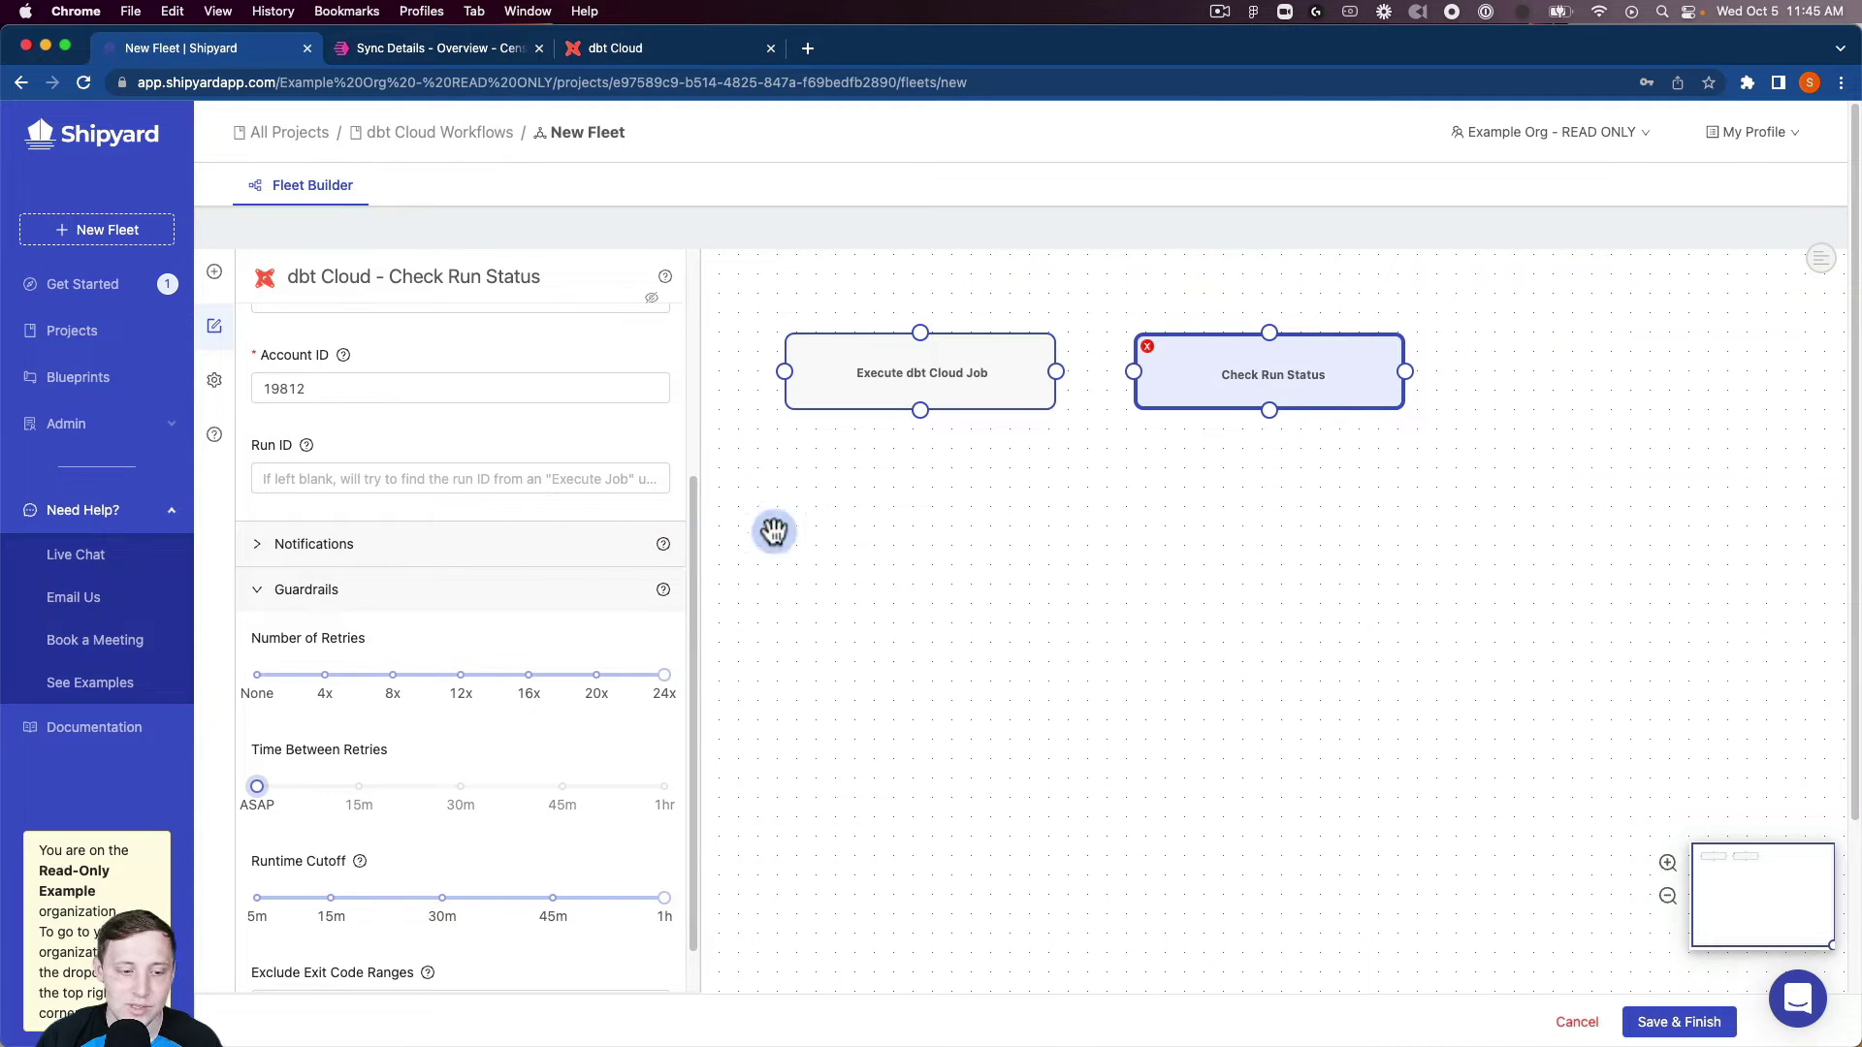
Connect Execute dbt Cloud Job to Check Run Status and add a Census Trigger Sync vessel in line after them.
left_click_drag(1056, 371, 1134, 378)
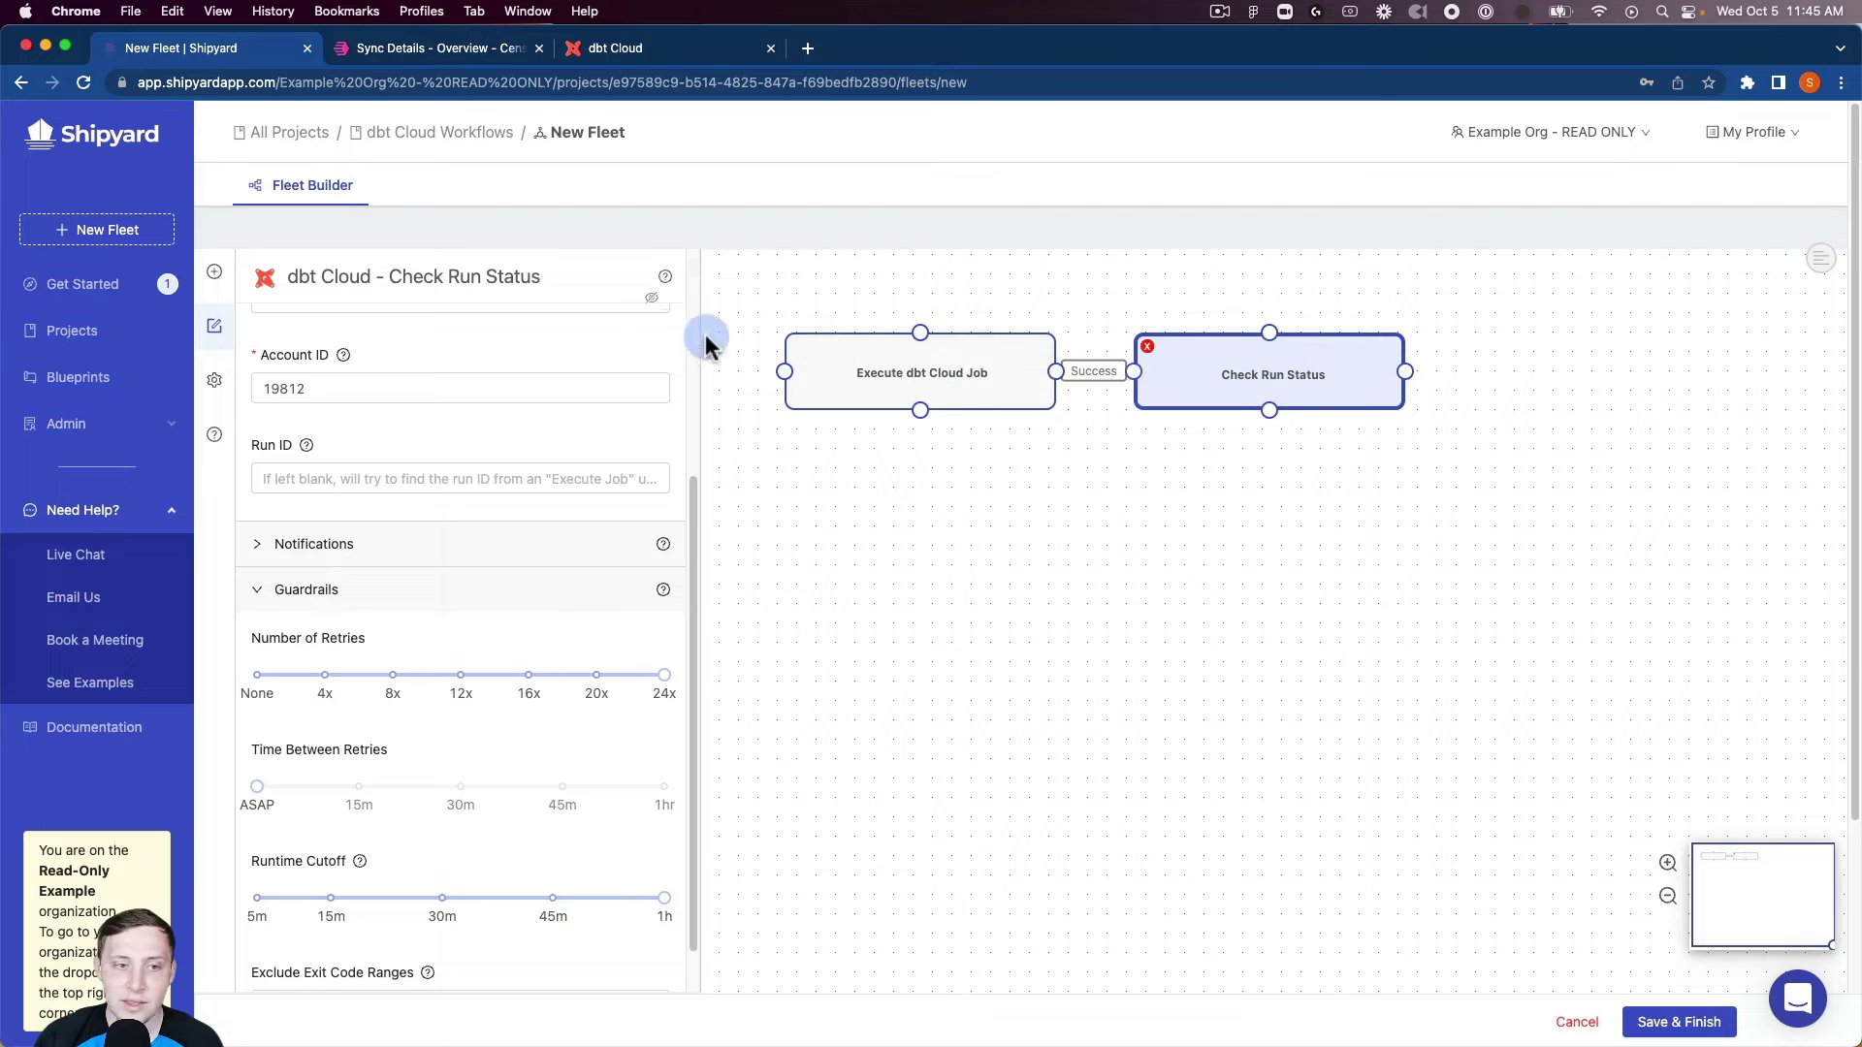
left_click(215, 272)
left_click(361, 326)
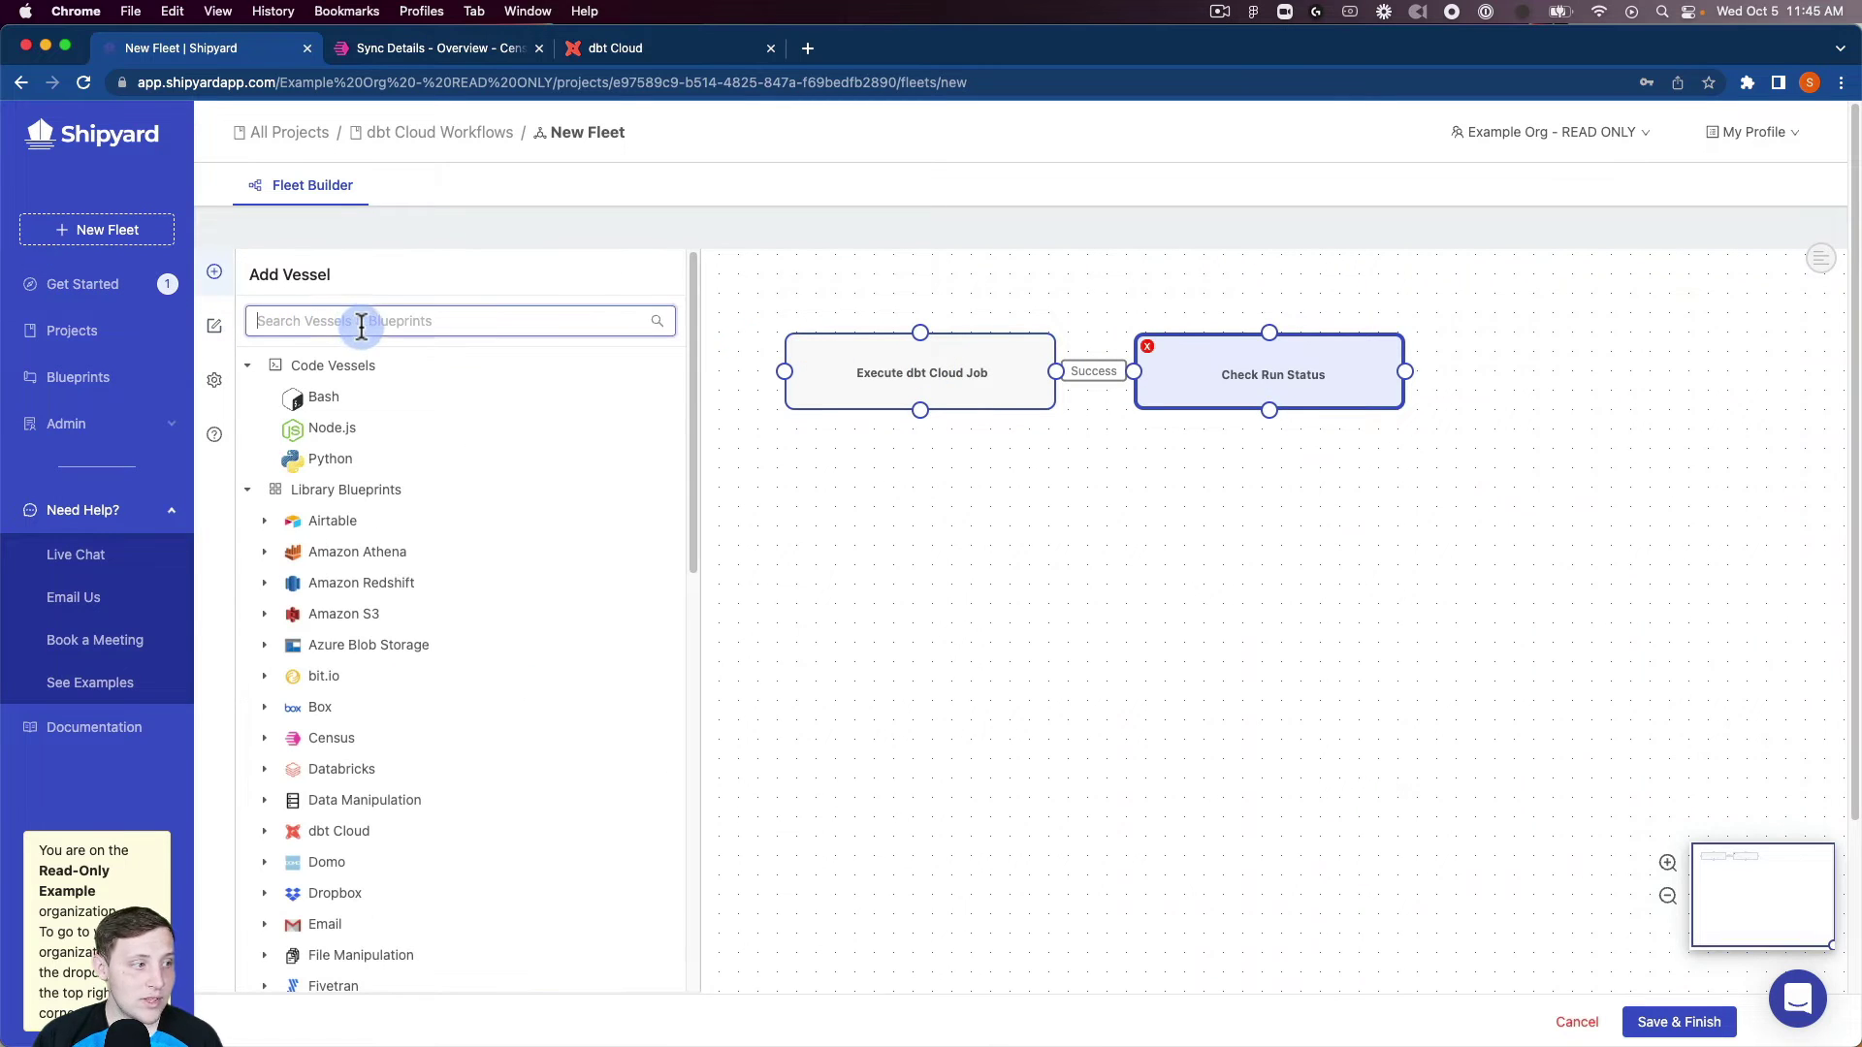
type("cen")
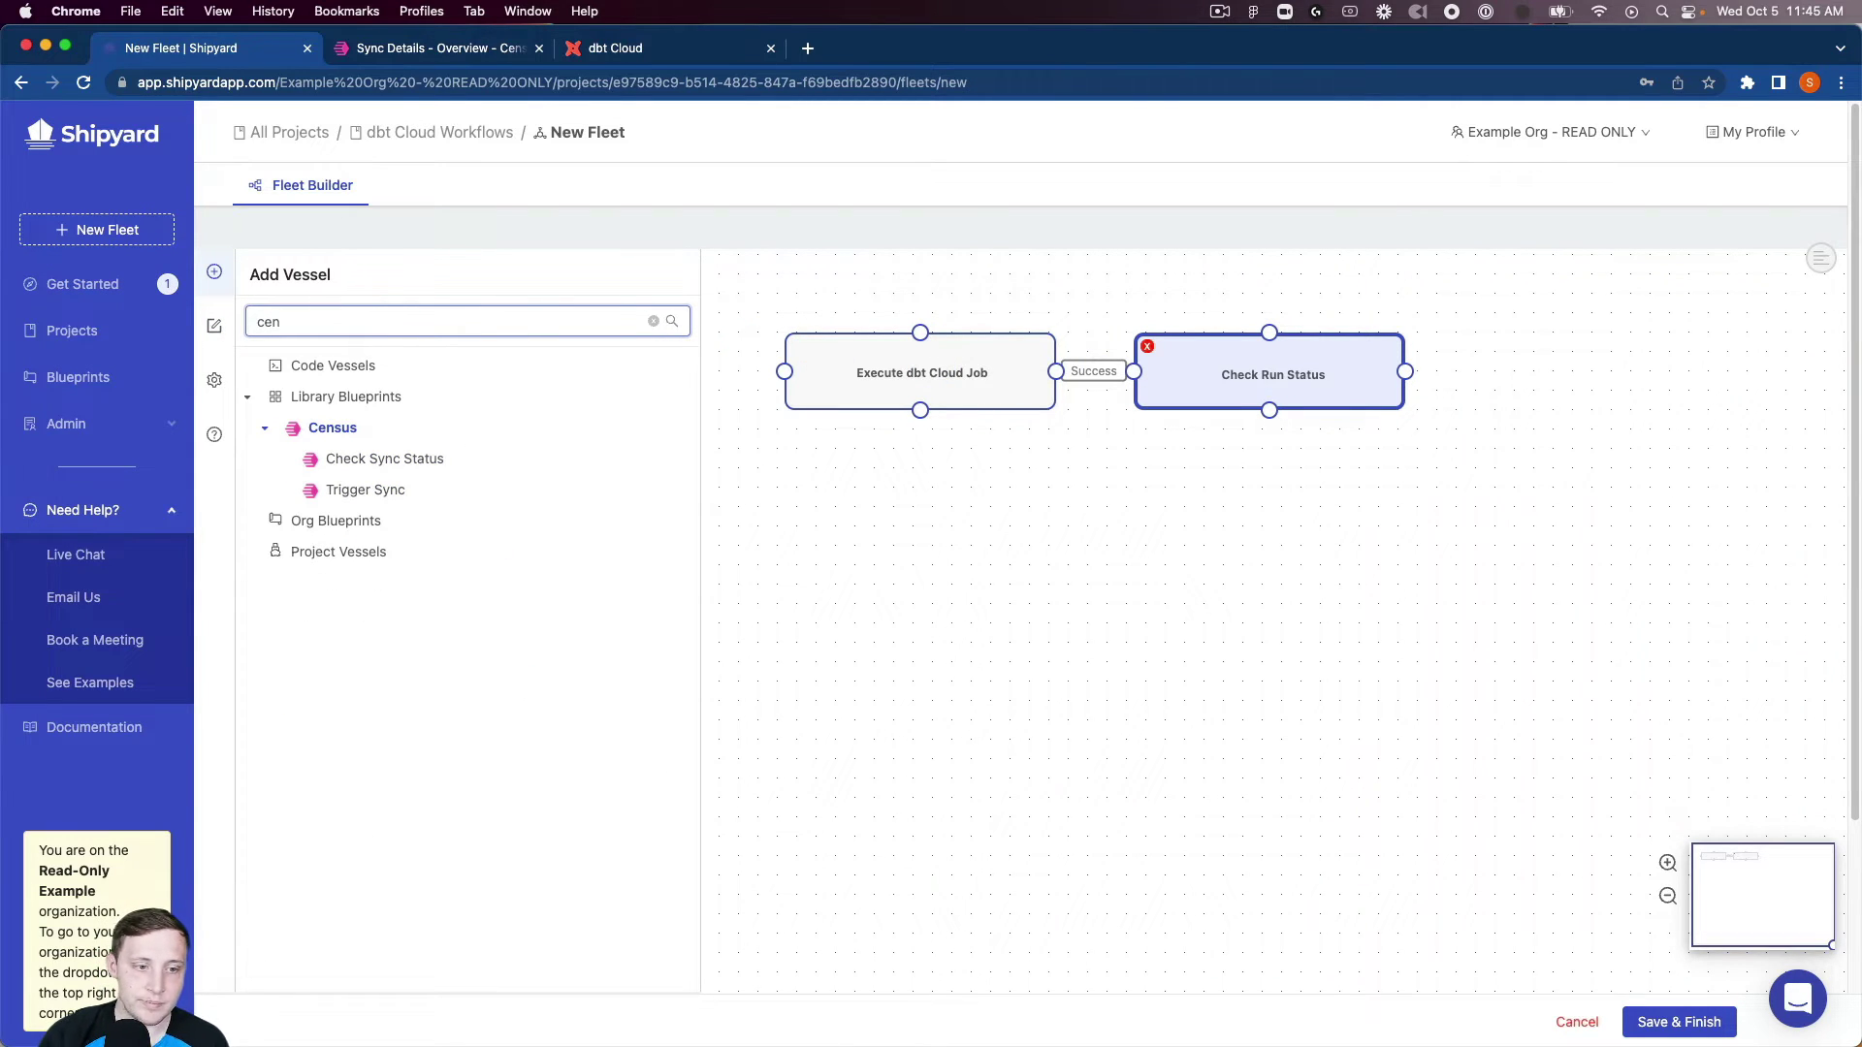
mouse_move(468, 497)
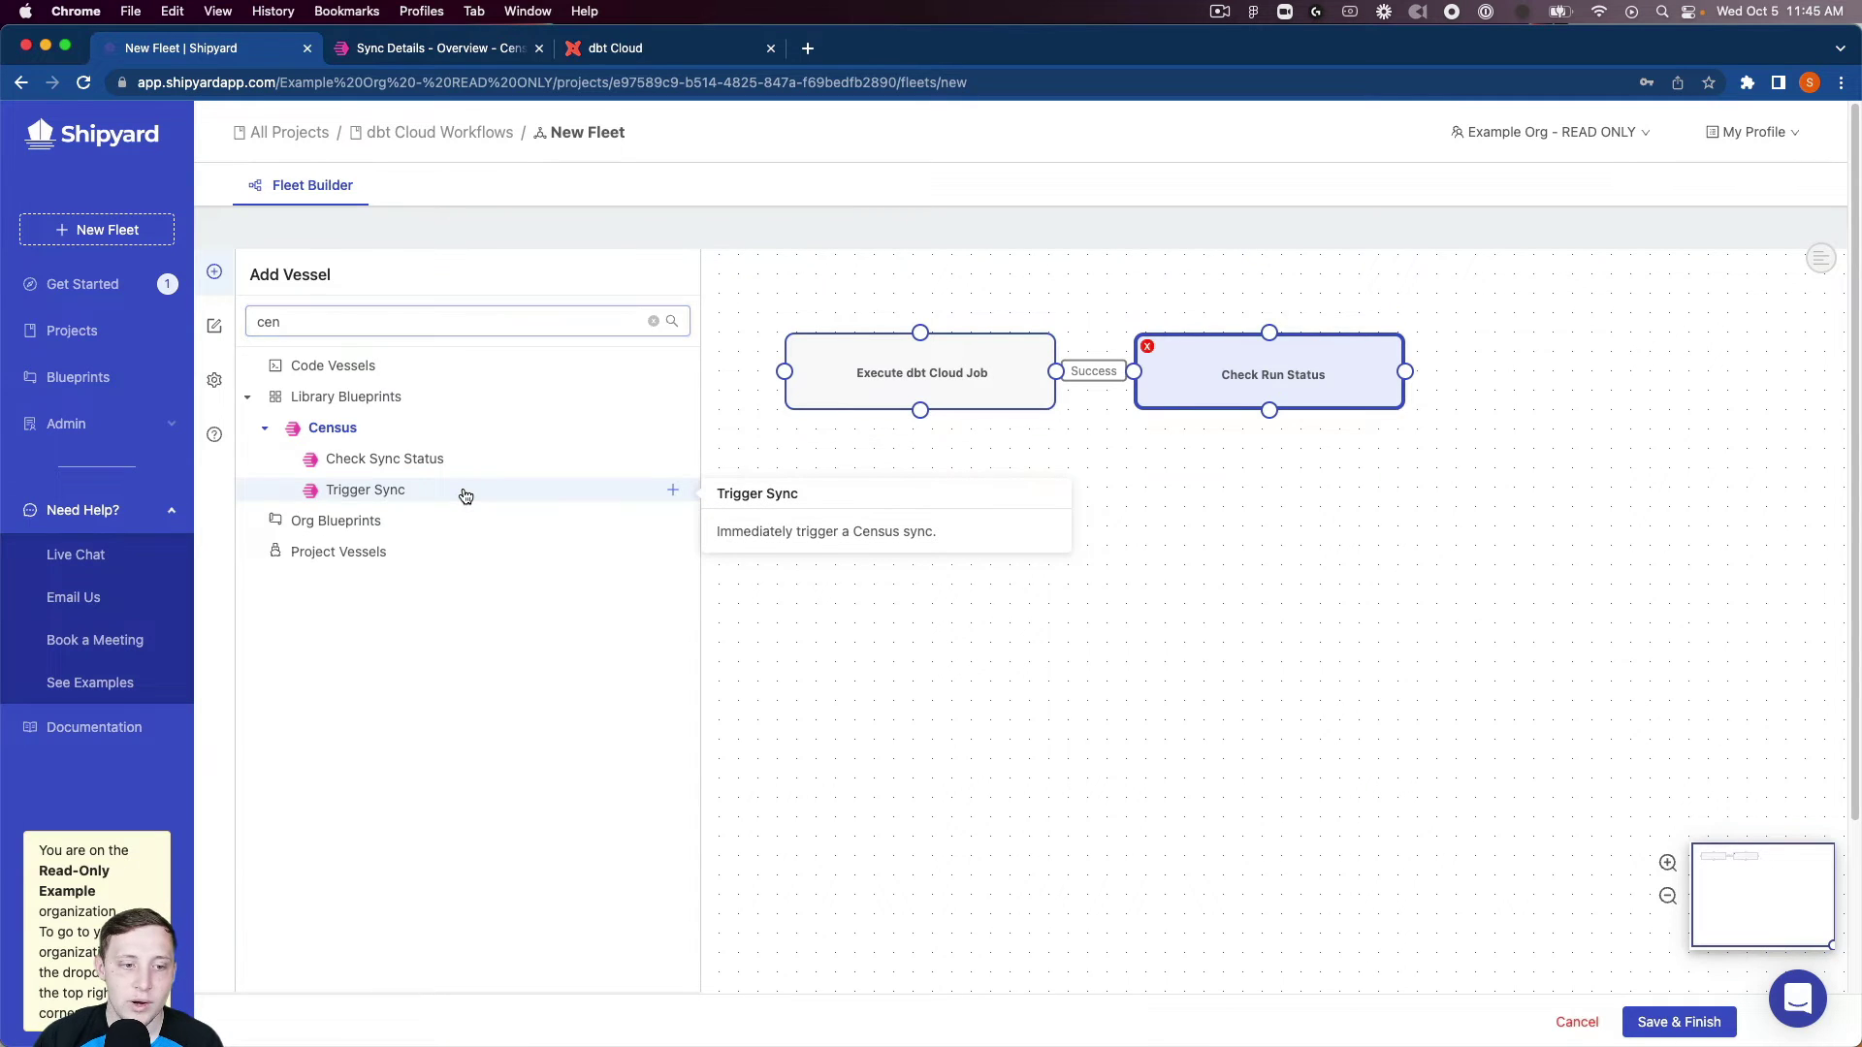
left_click(463, 492)
left_click_drag(1552, 777, 1649, 355)
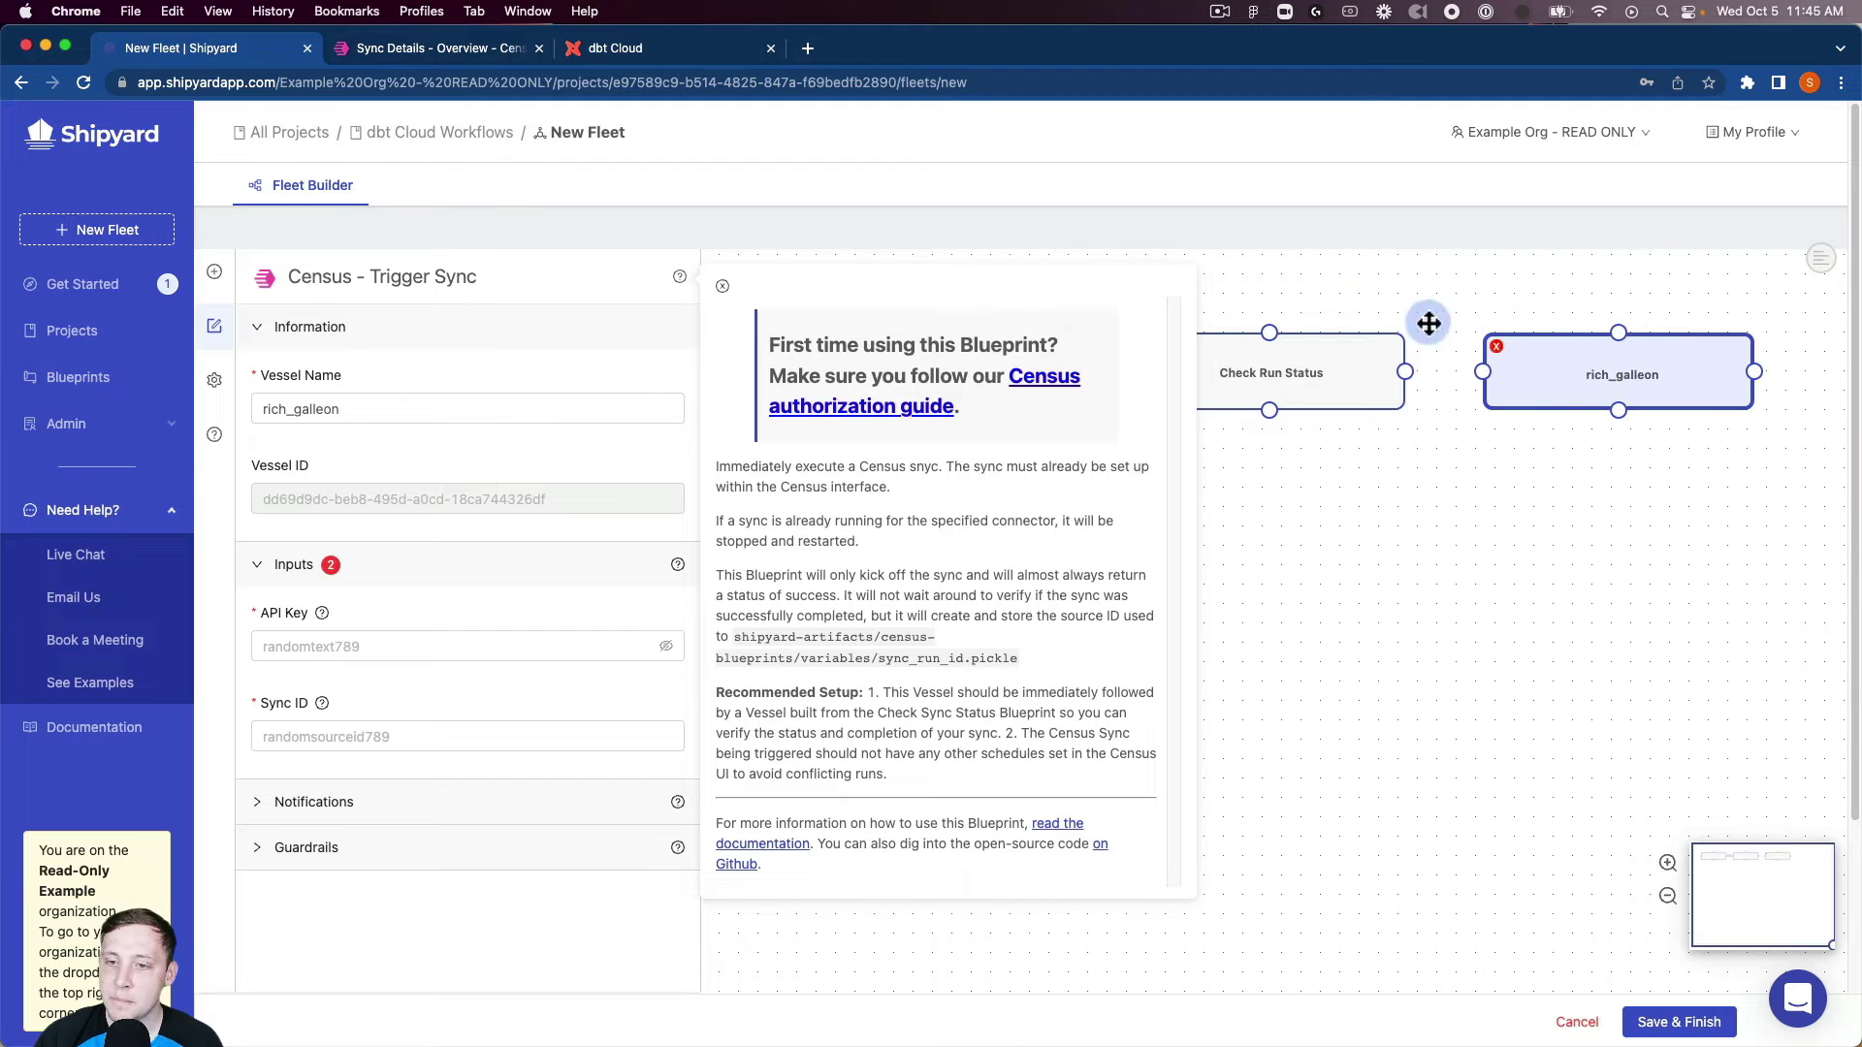
left_click(679, 278)
Name the Census vessel Trigger Census Sync and paste the Census API key into its inputs.
double_click(437, 407)
type("Trig")
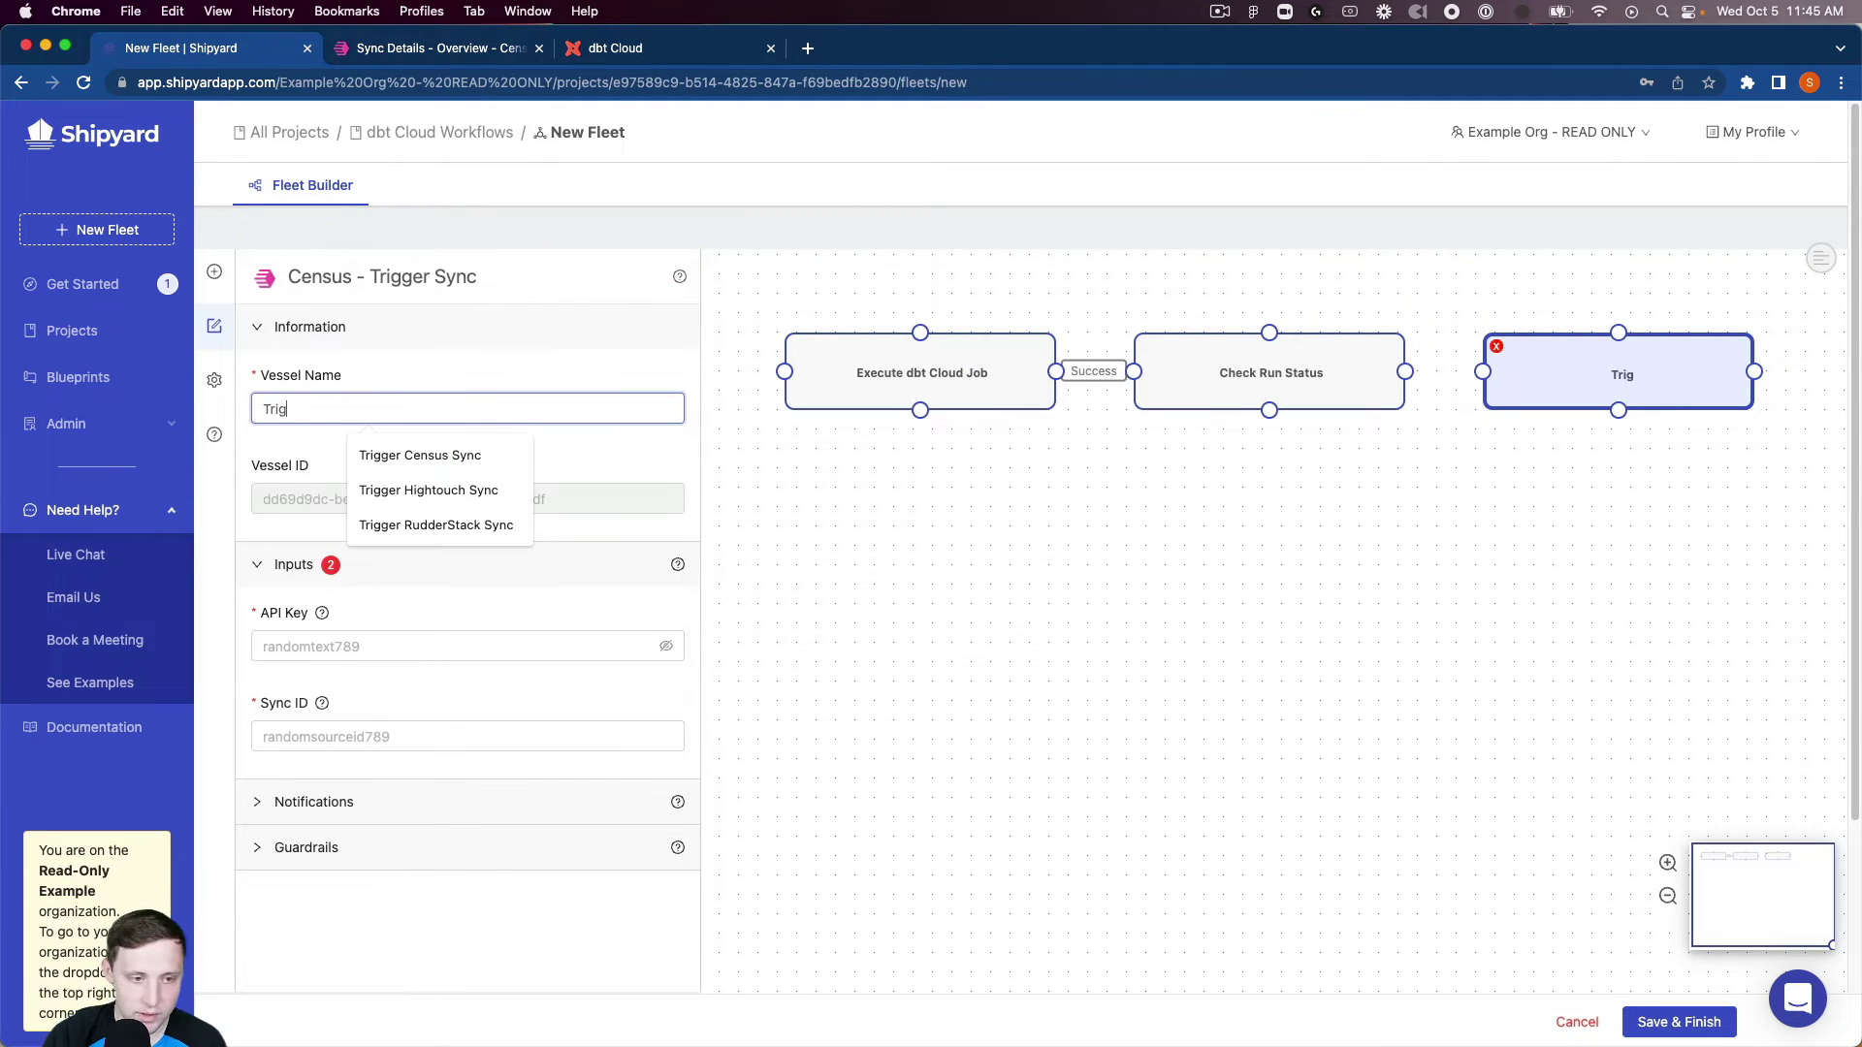
type("ger Se")
key("BackSpace")
key("BackSpace")
type("C")
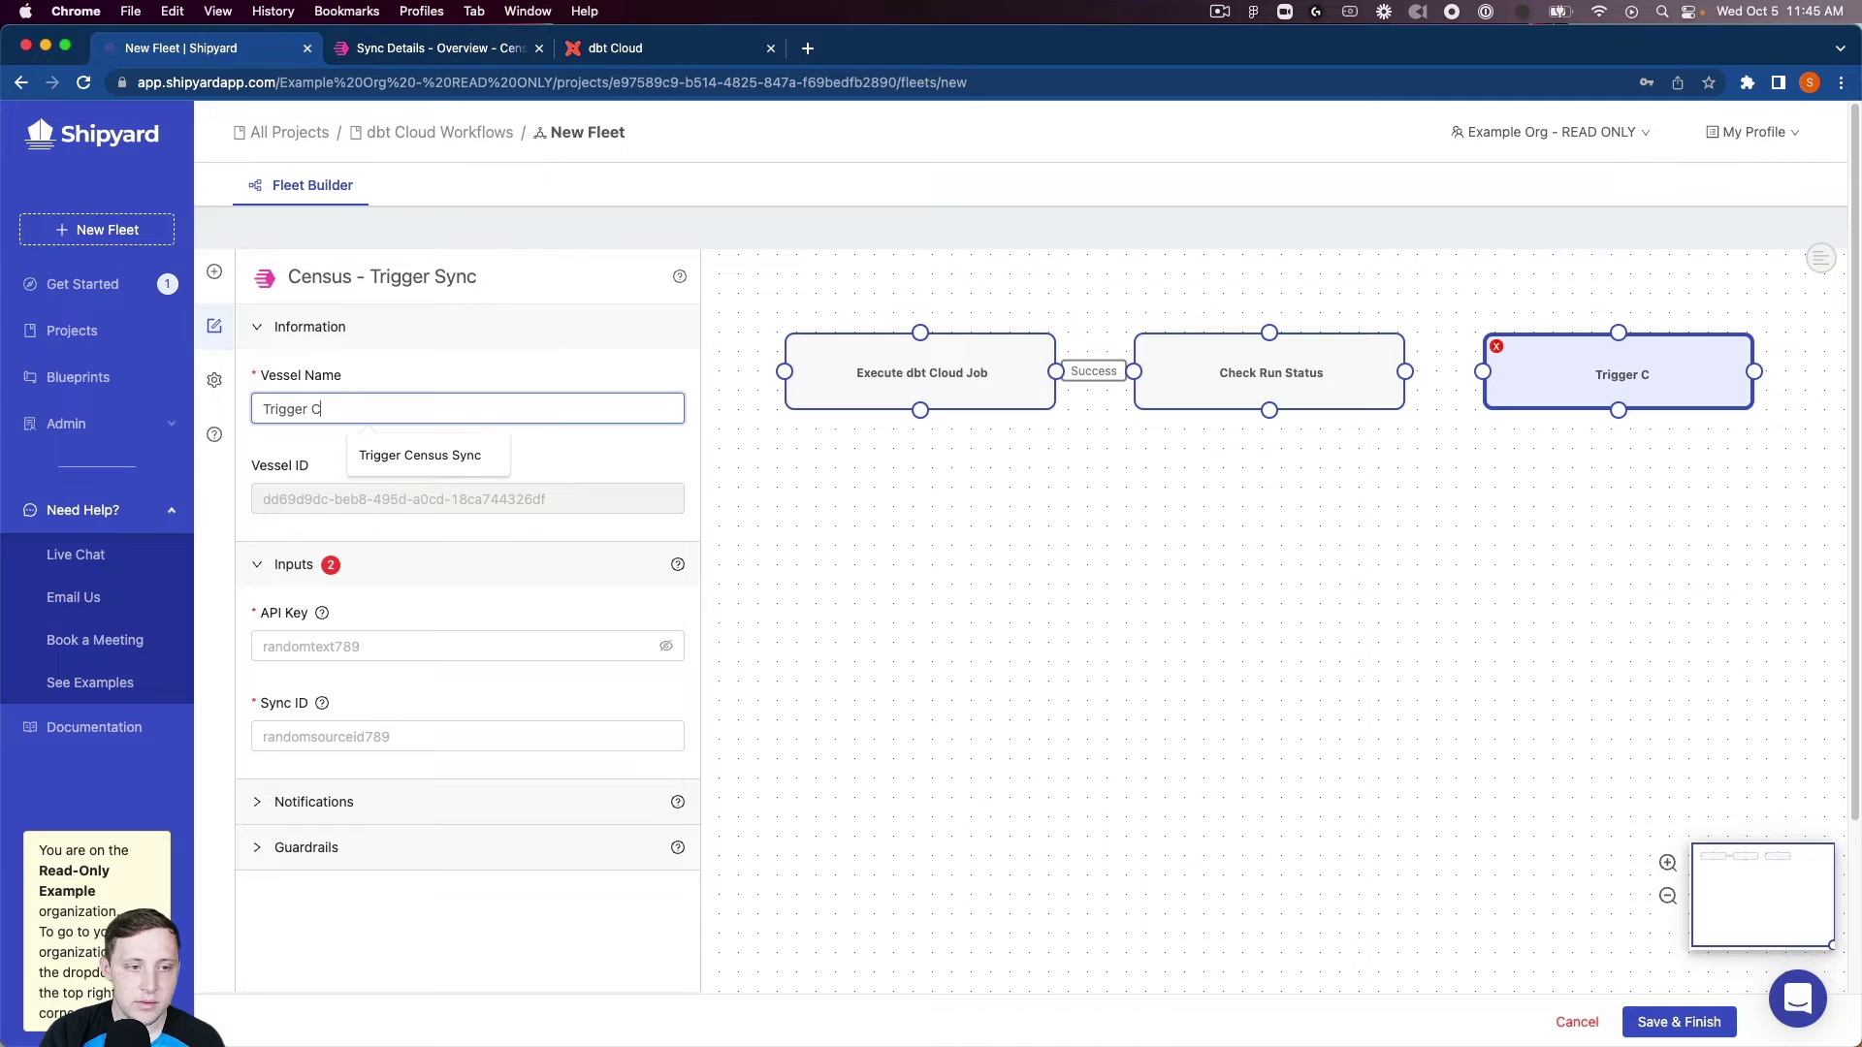
type("ync")
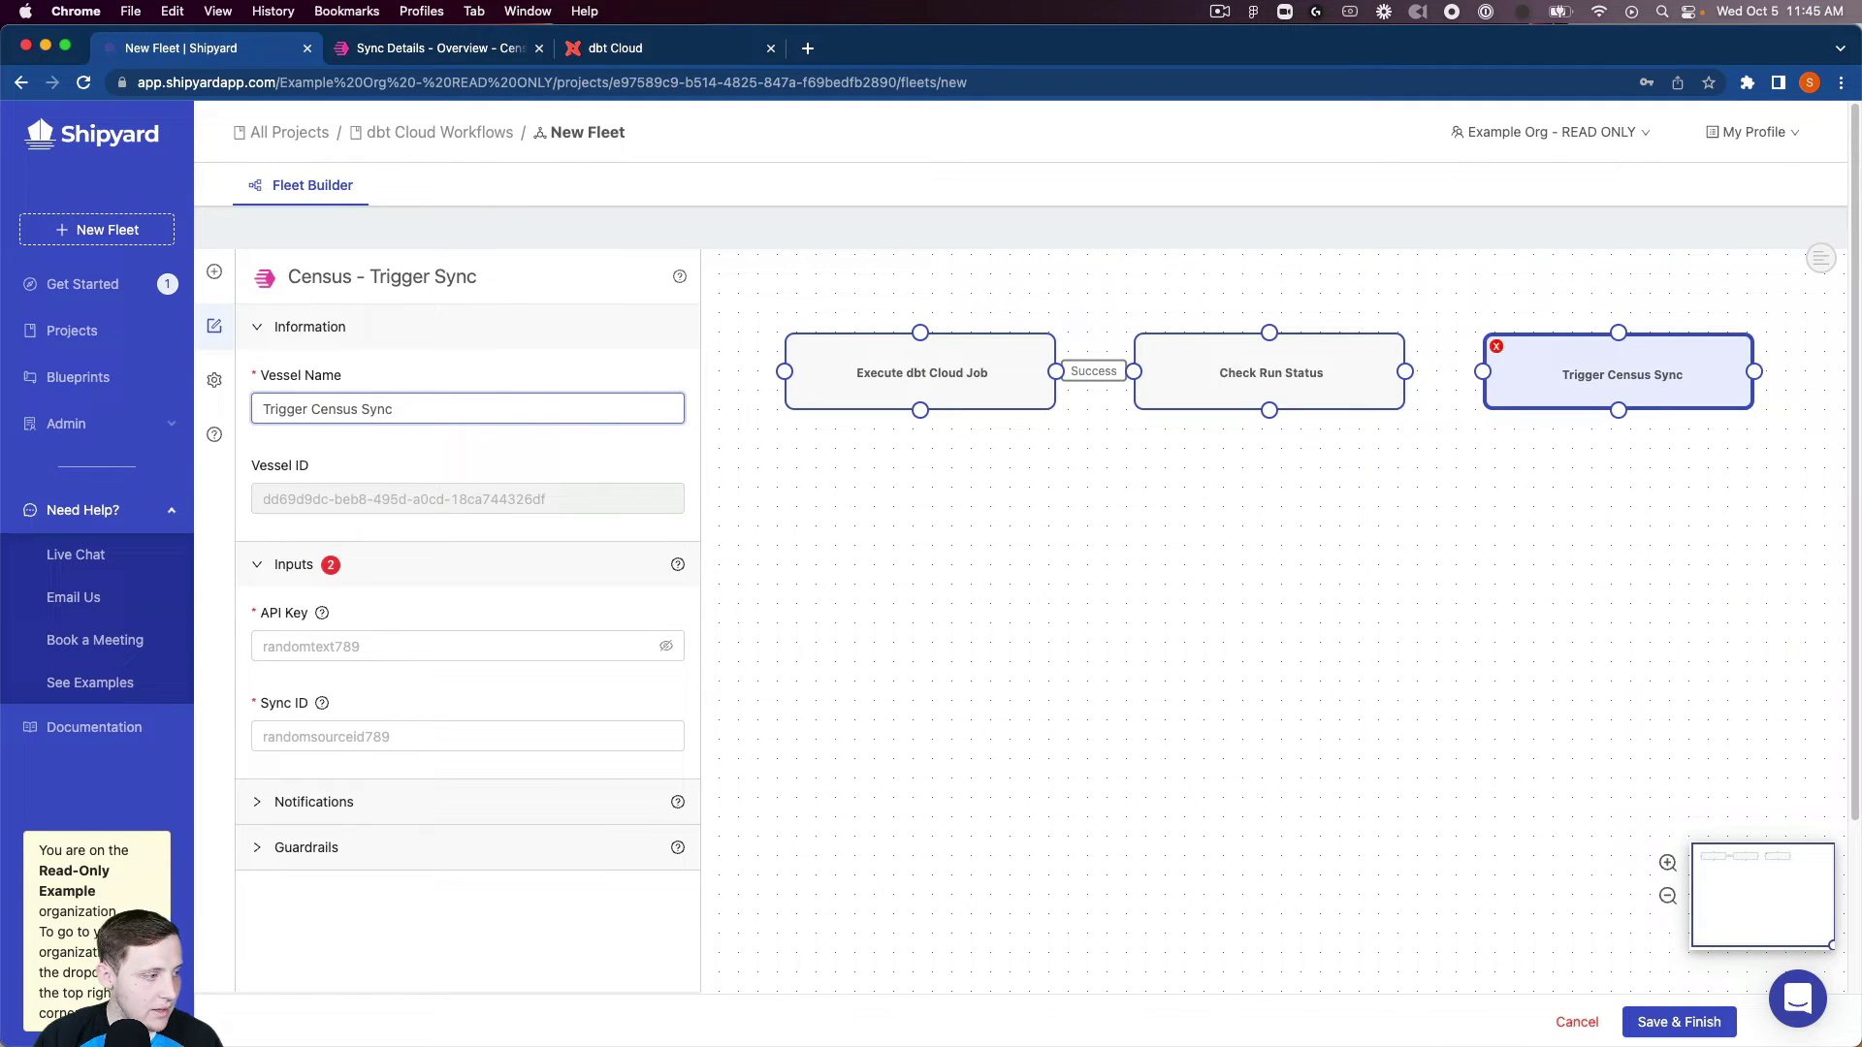
left_click(379, 646)
key("super+v")
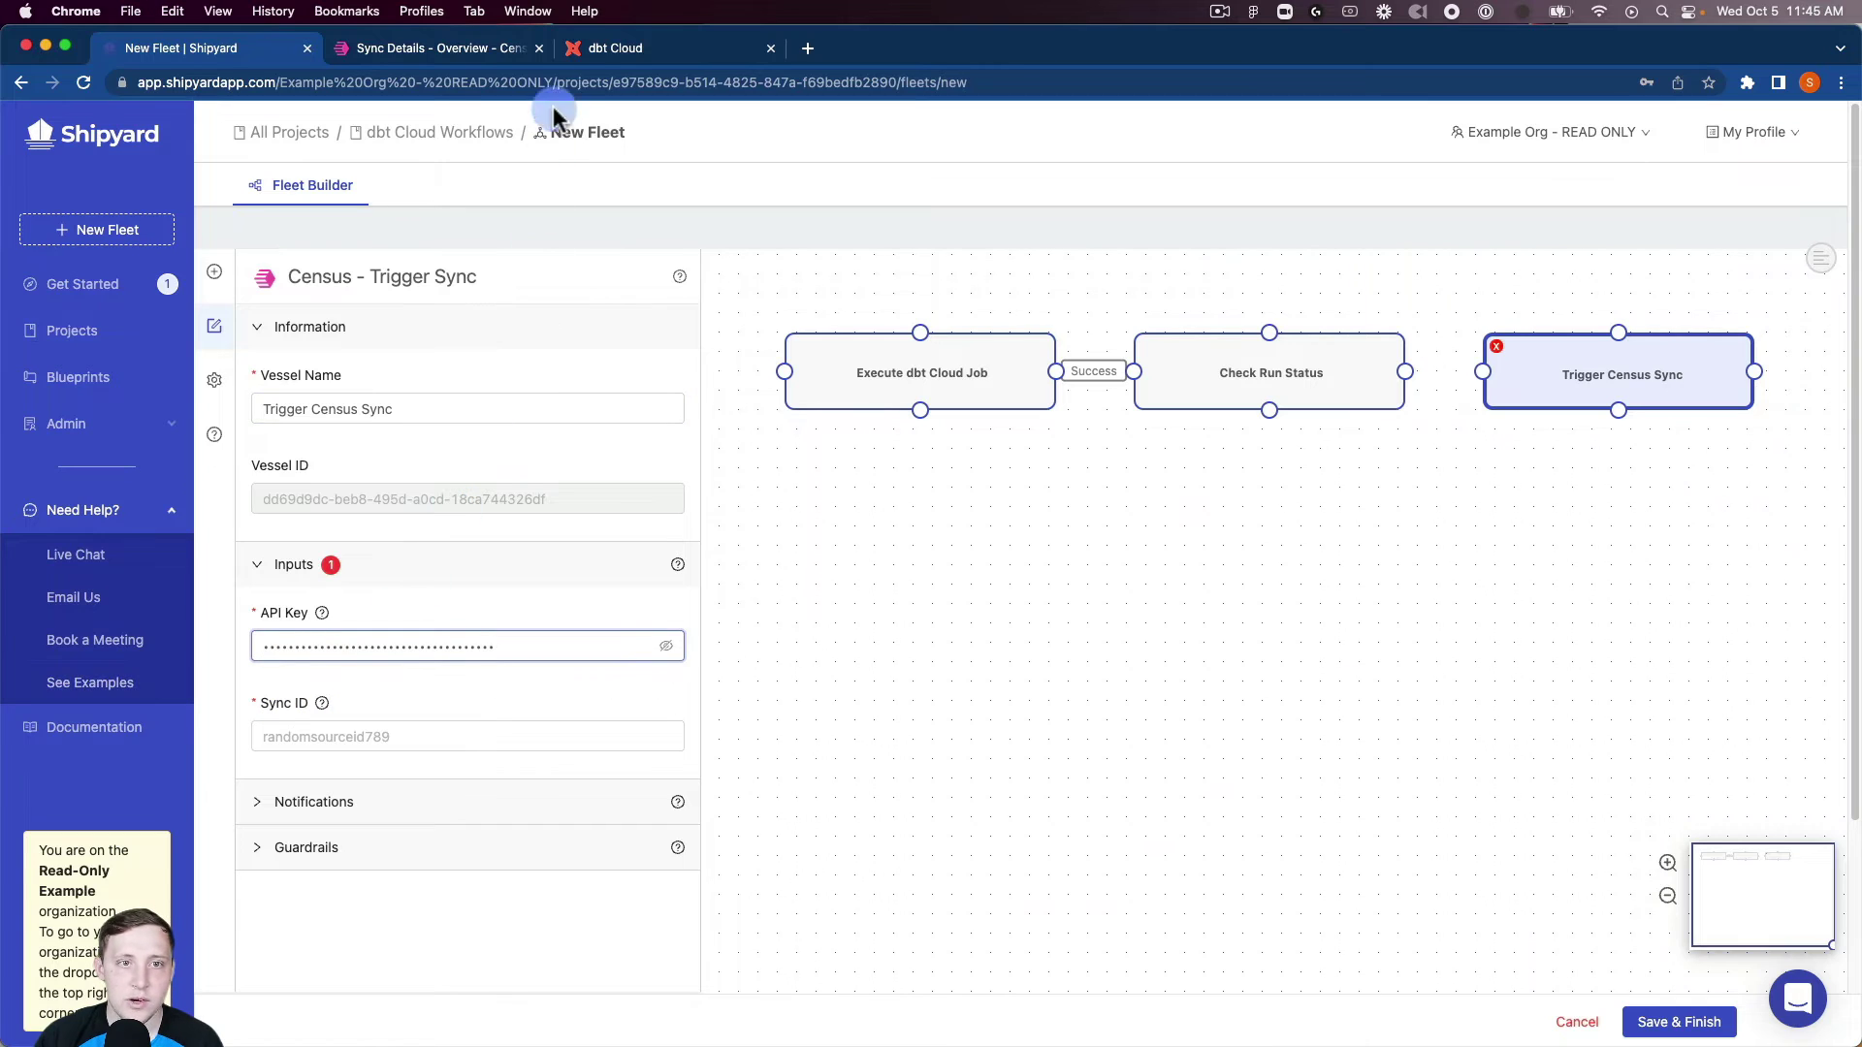
Copy the Customer Sync ID 5248 from its Census URL into the vessel's Sync ID and connect Check Run Status to Trigger Census Sync.
left_click(514, 49)
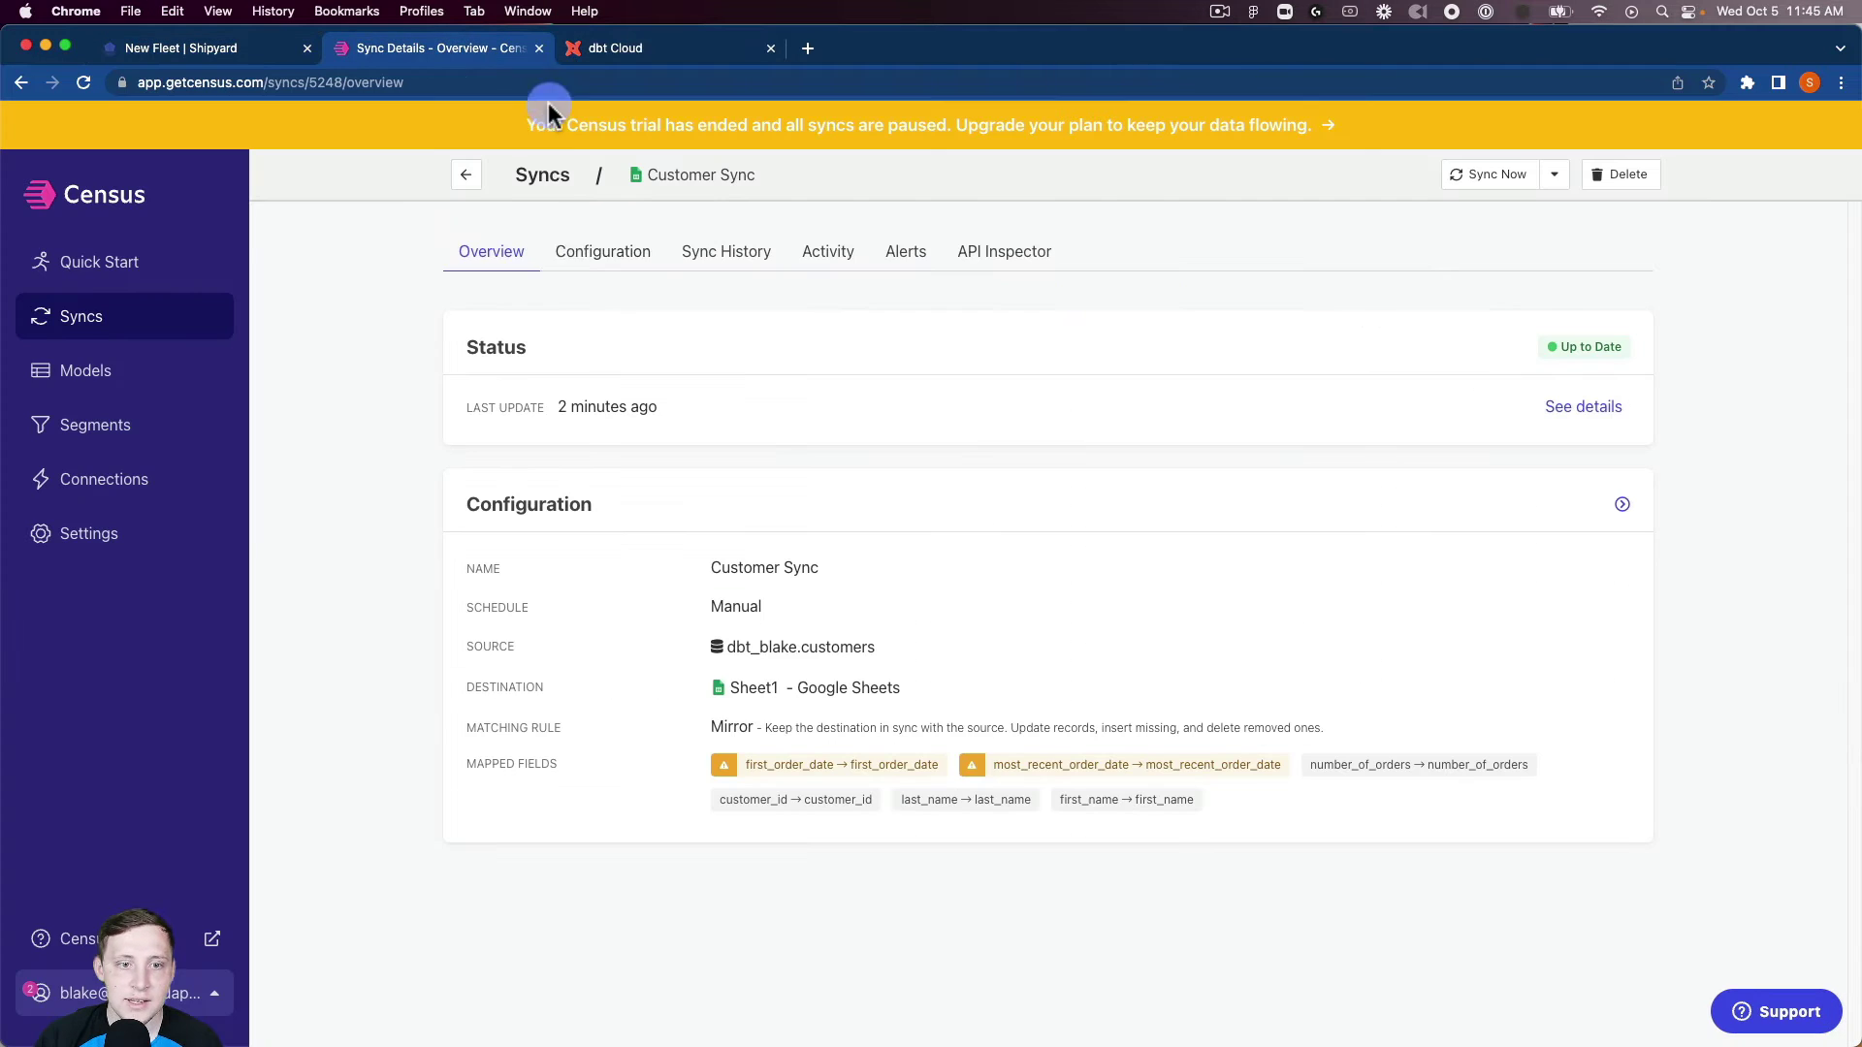
left_click(329, 84)
left_click(345, 83)
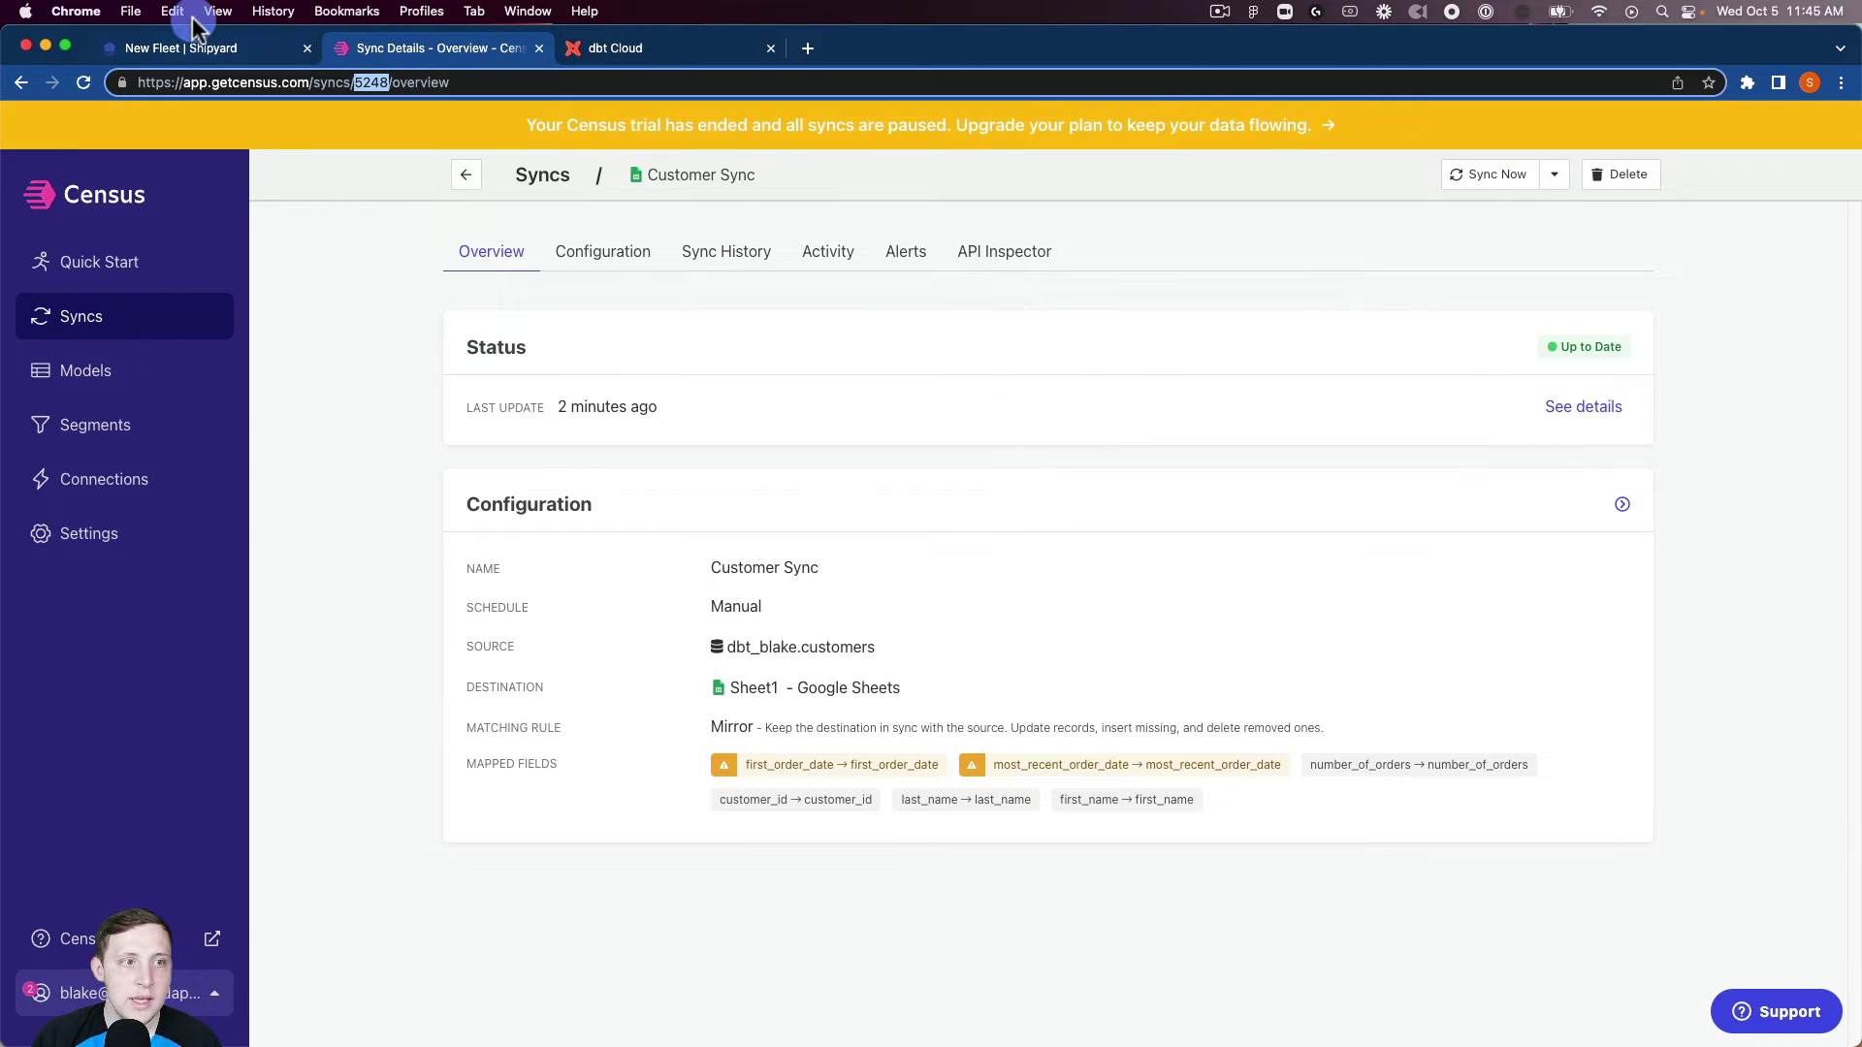
left_click(218, 48)
left_click(398, 744)
type("5248")
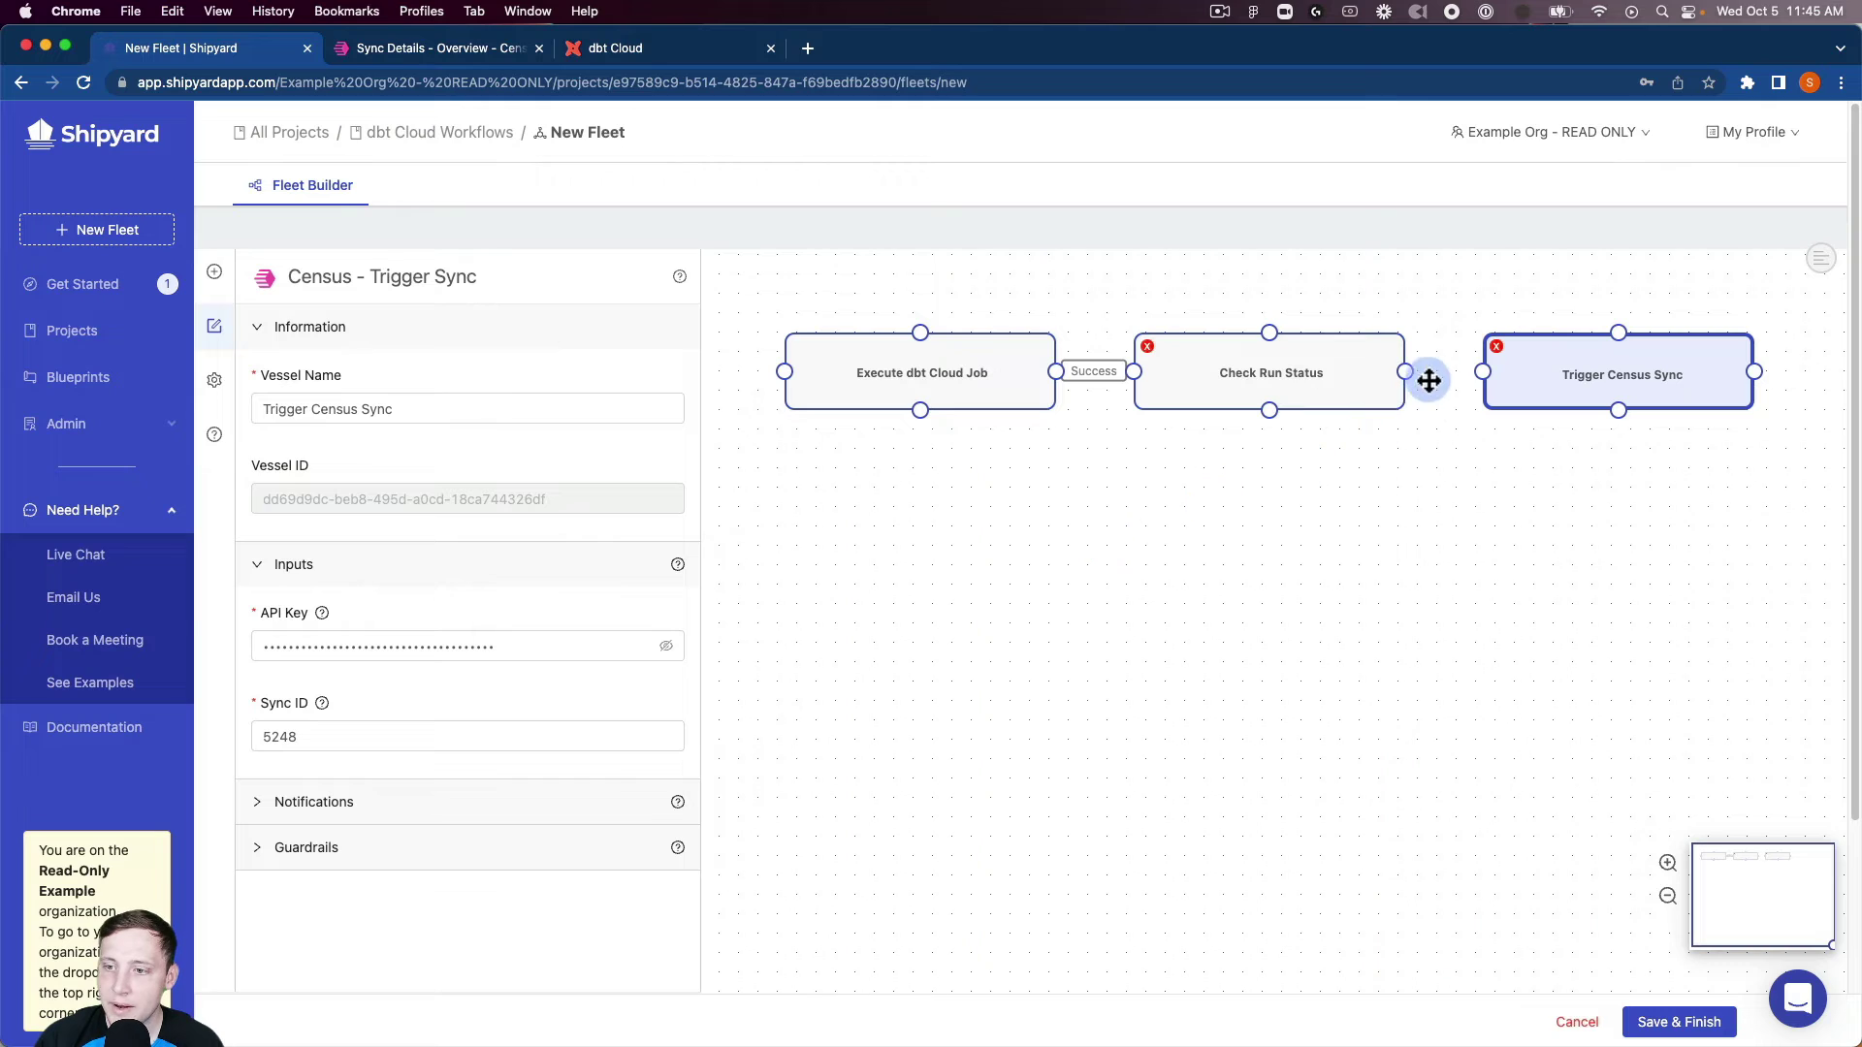
left_click_drag(1405, 372, 1483, 371)
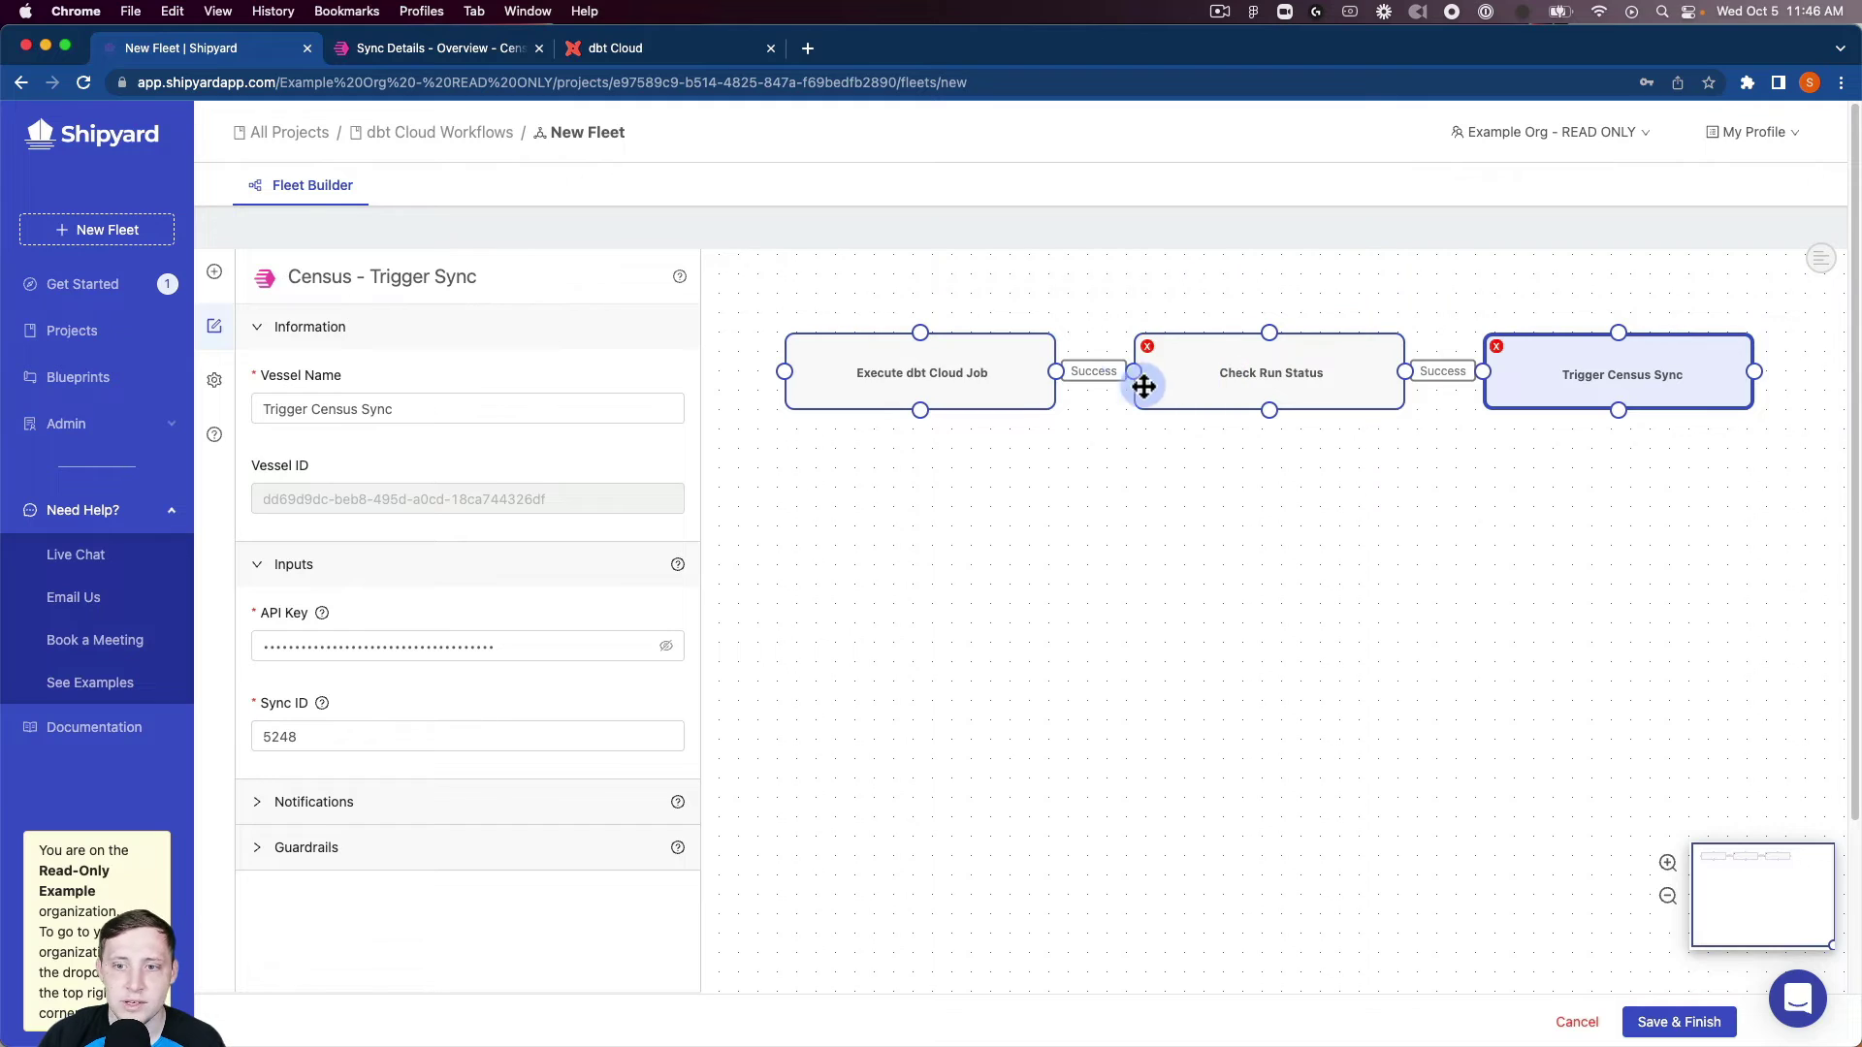
Name the fleet dbt Cloud -> Census in the fleet settings and save the finished fleet.
left_click(215, 381)
double_click(368, 399)
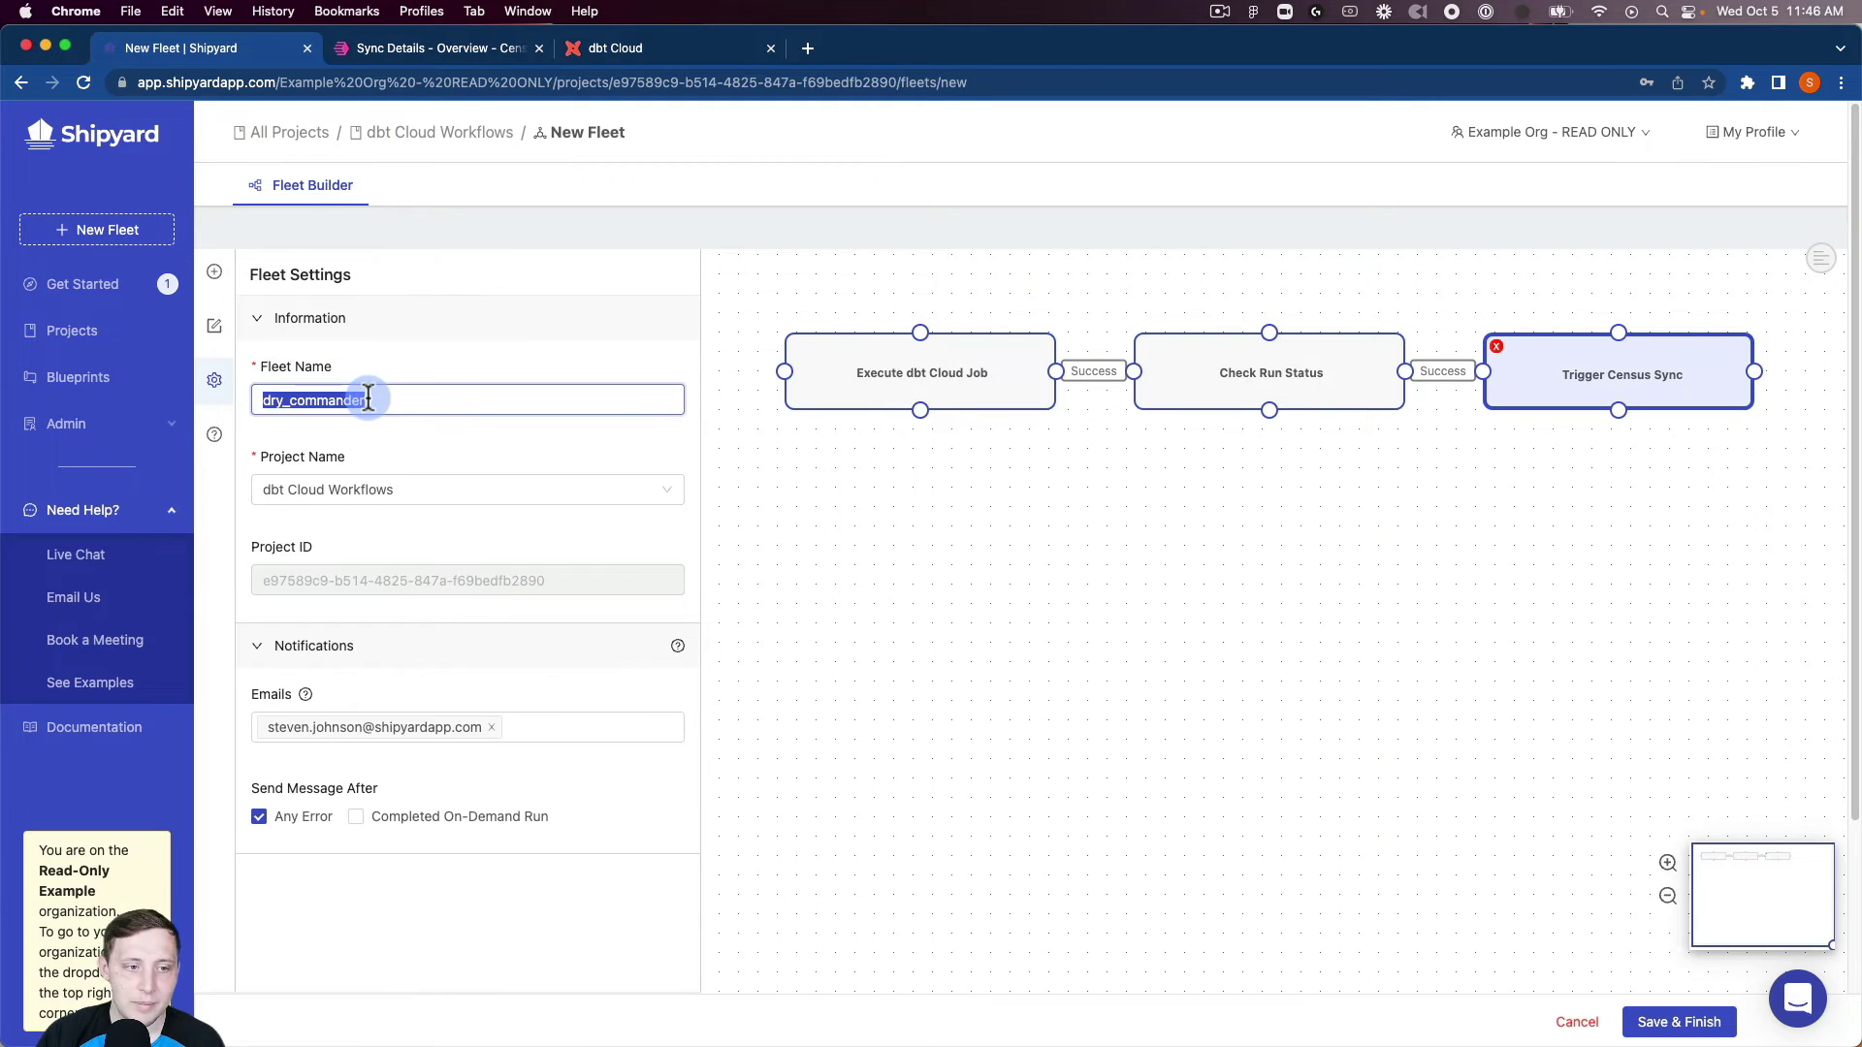
type("dbt Clou")
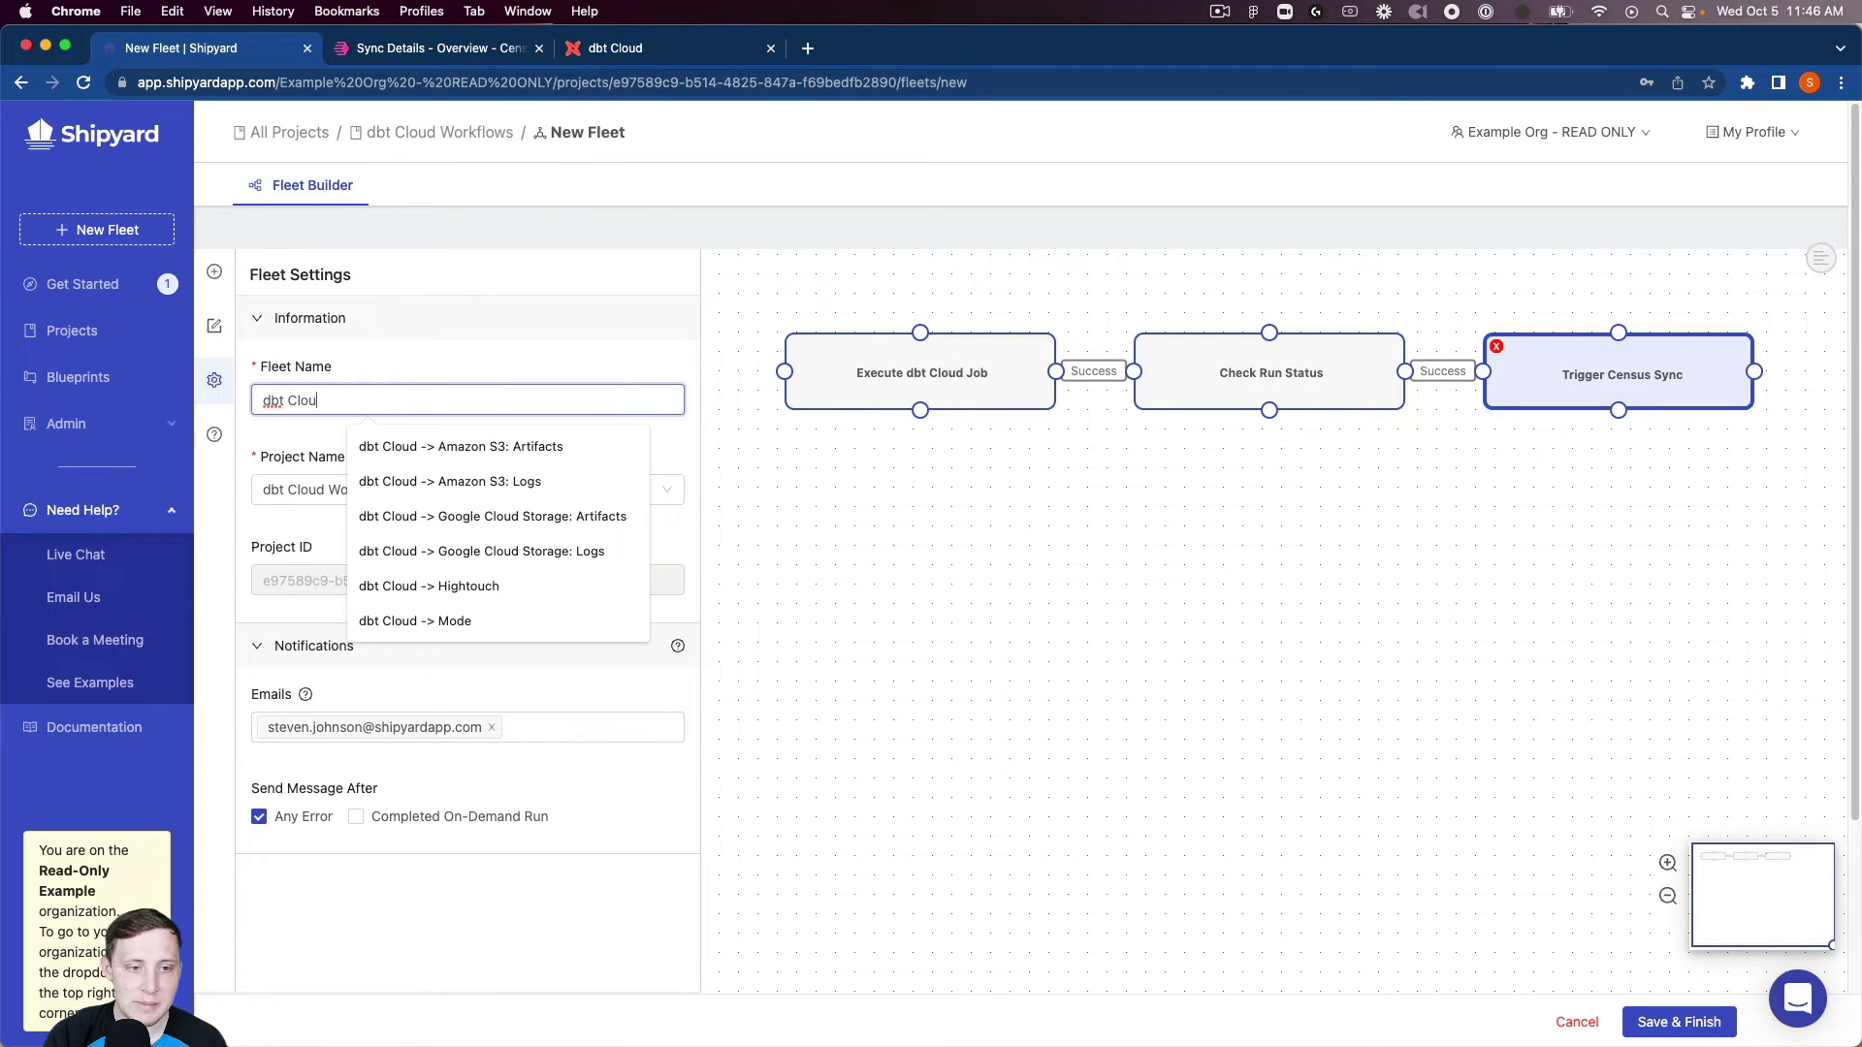
type("d -> Cen")
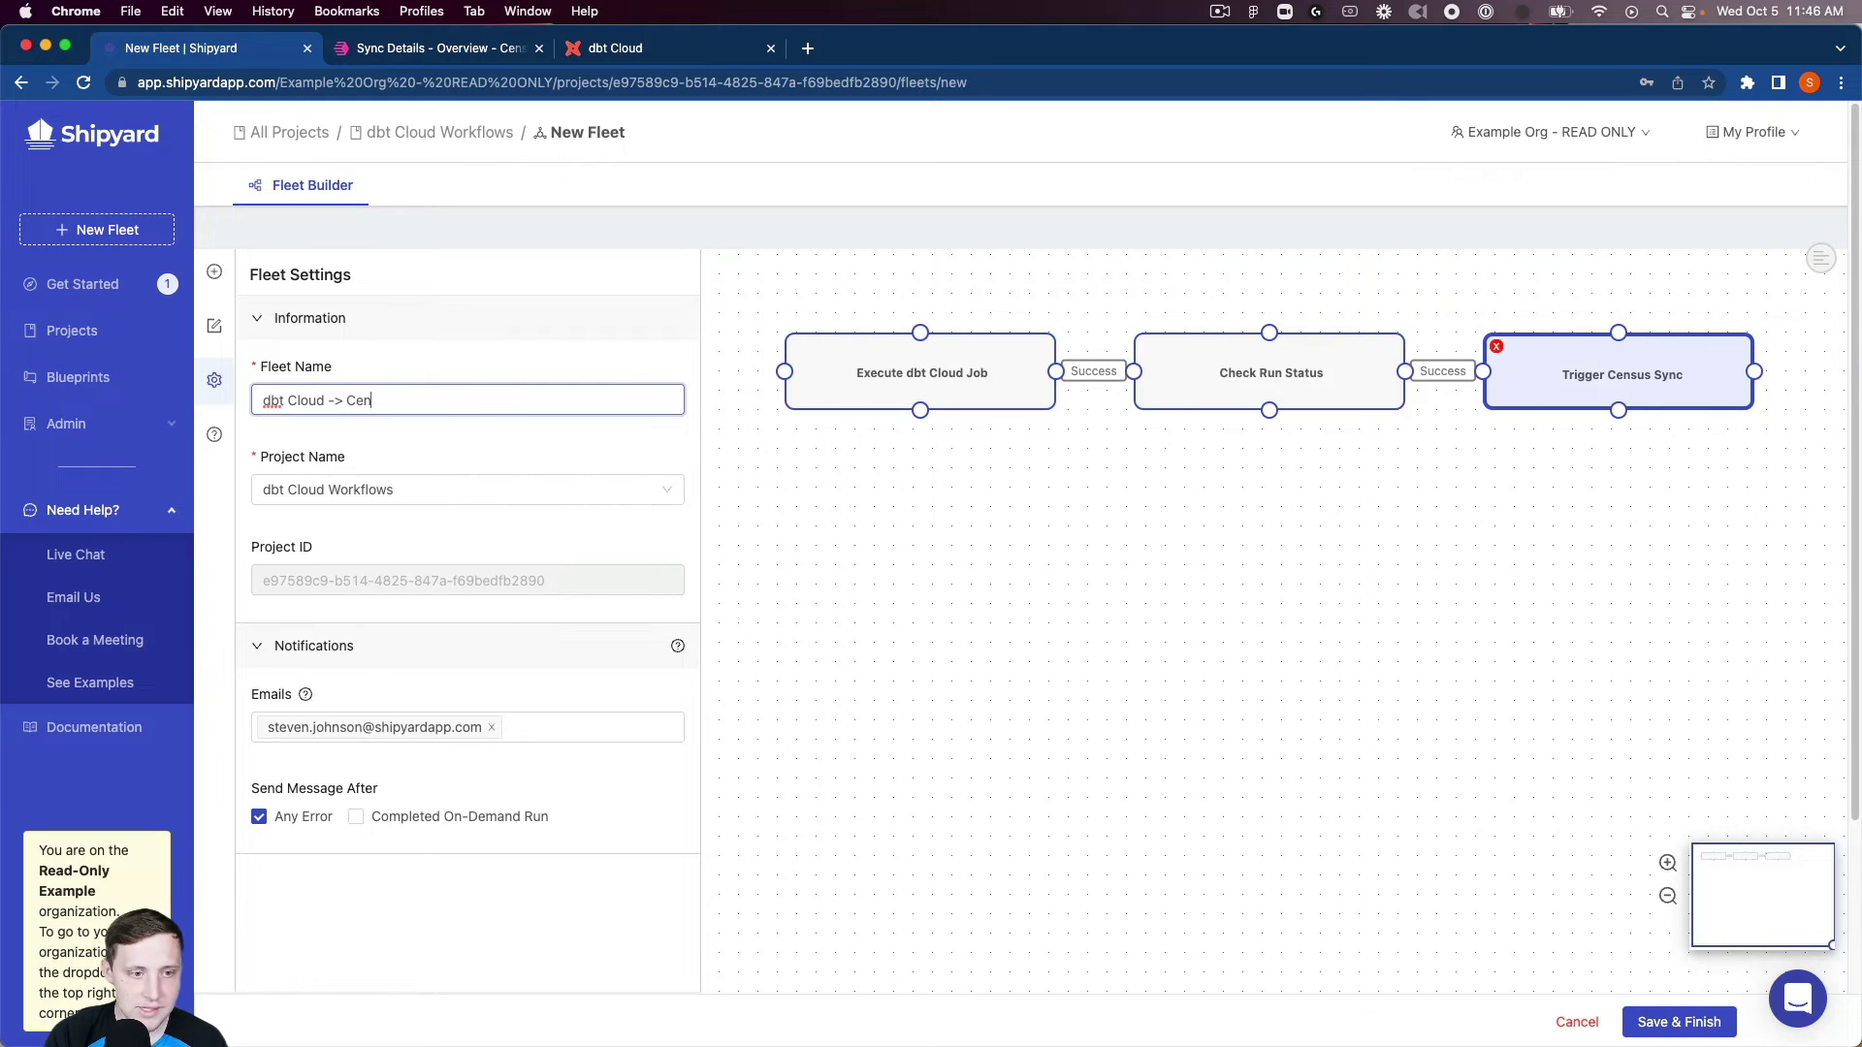
type("sus")
left_click(1678, 1021)
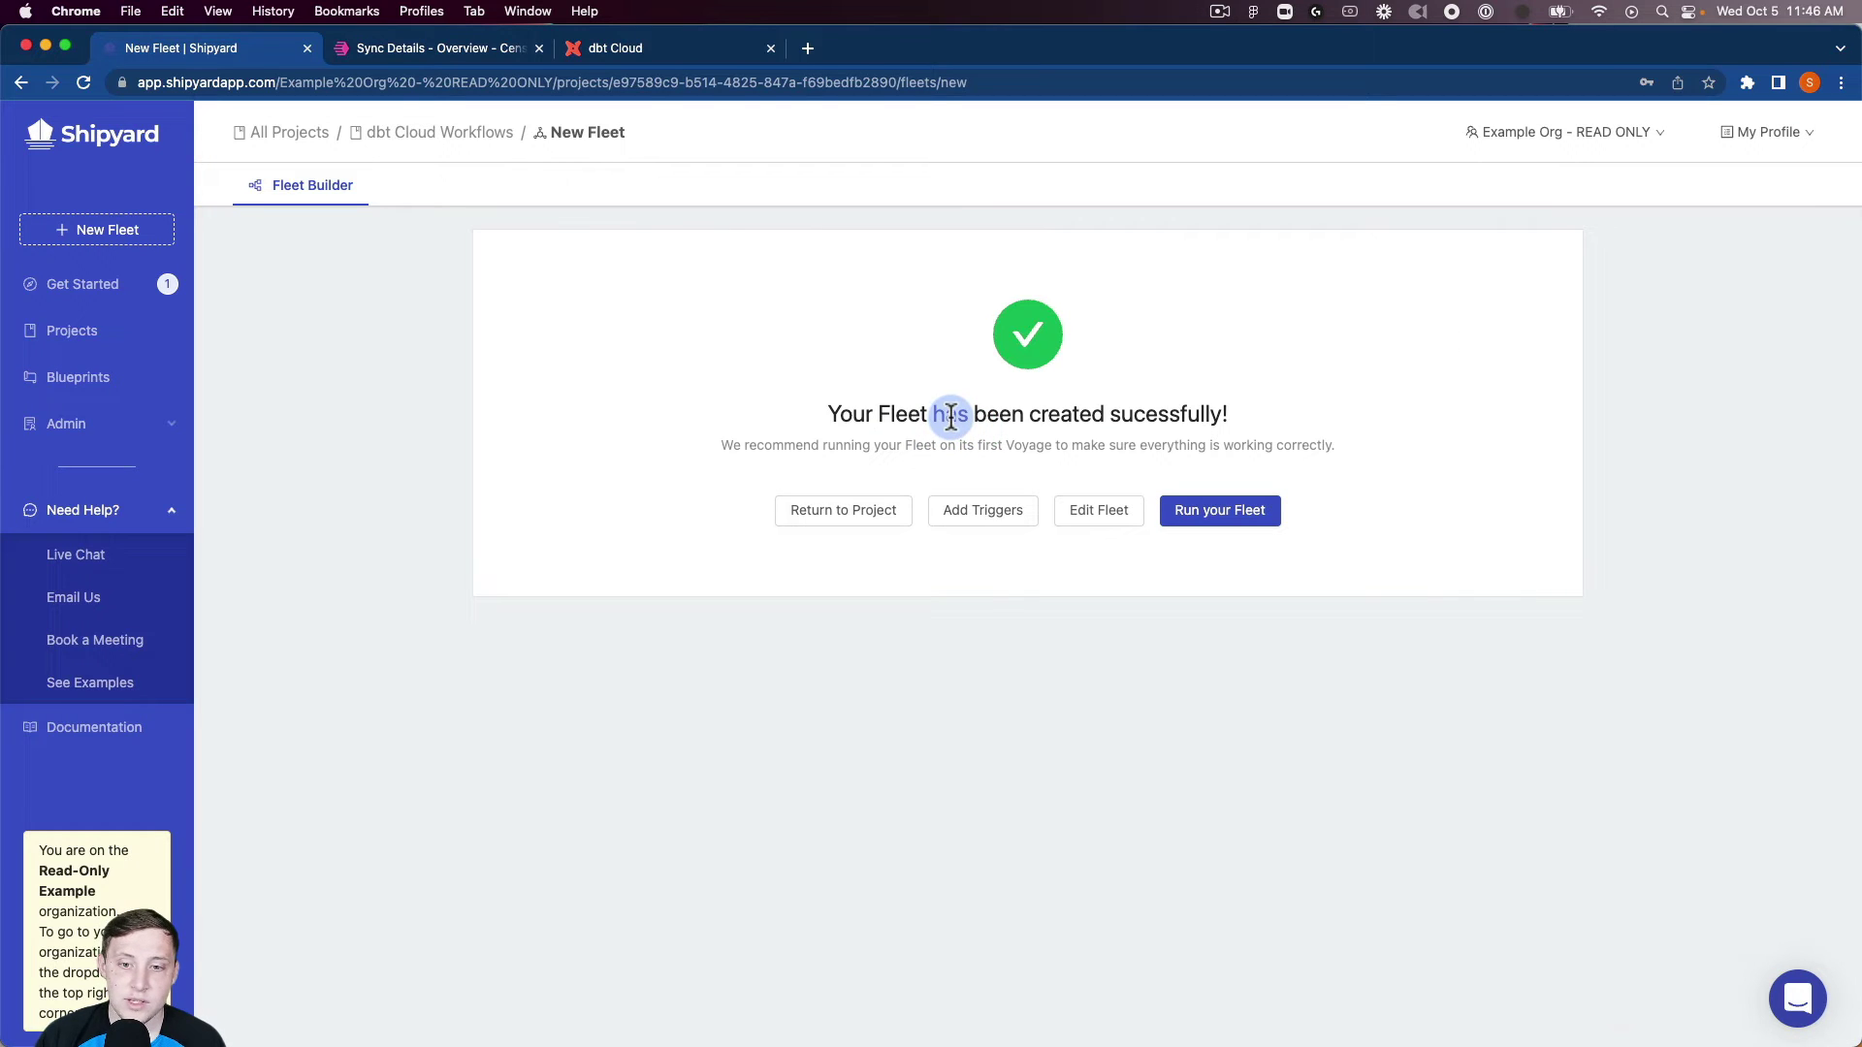
Run the new fleet on demand and check the output log of its Execute dbt Cloud Job vessel.
left_click(1254, 524)
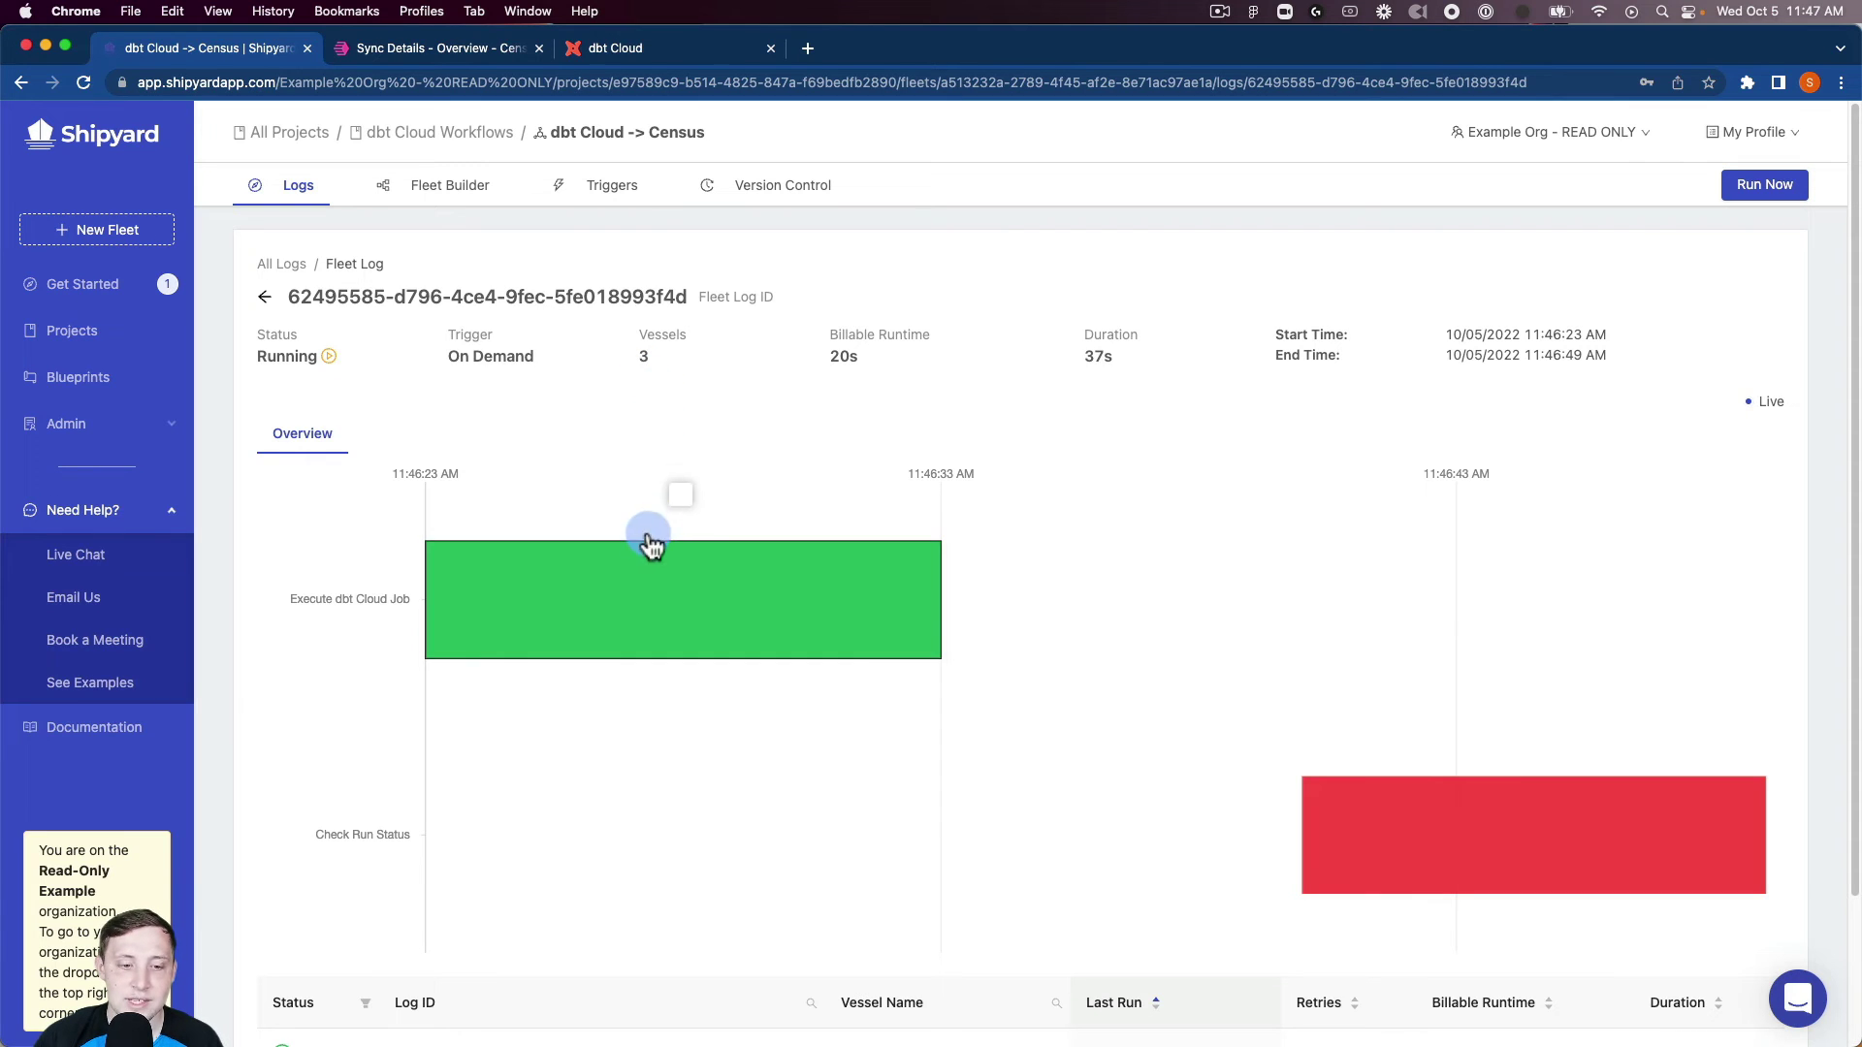
left_click(624, 606)
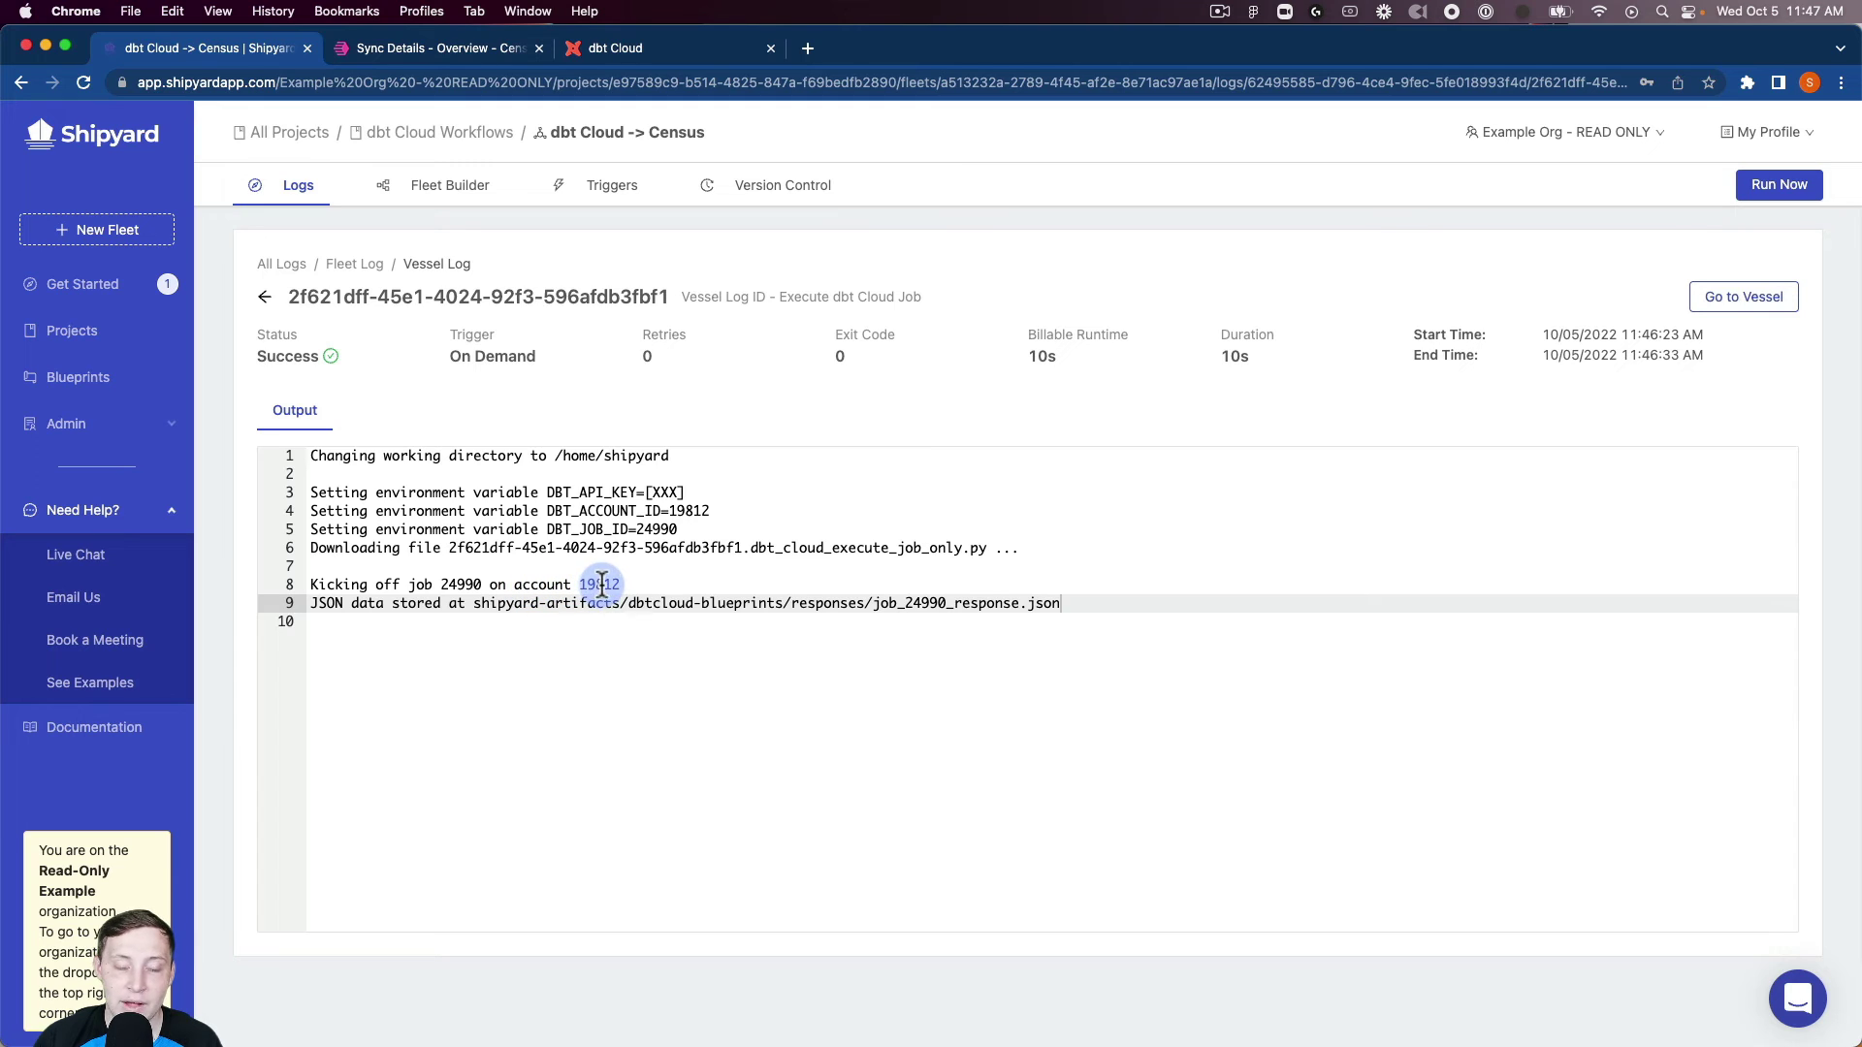
left_click(263, 296)
Examine the Check Run Status run details in the fleet log timeline and the Trigger Census Sync vessel's output log.
mouse_move(1397, 836)
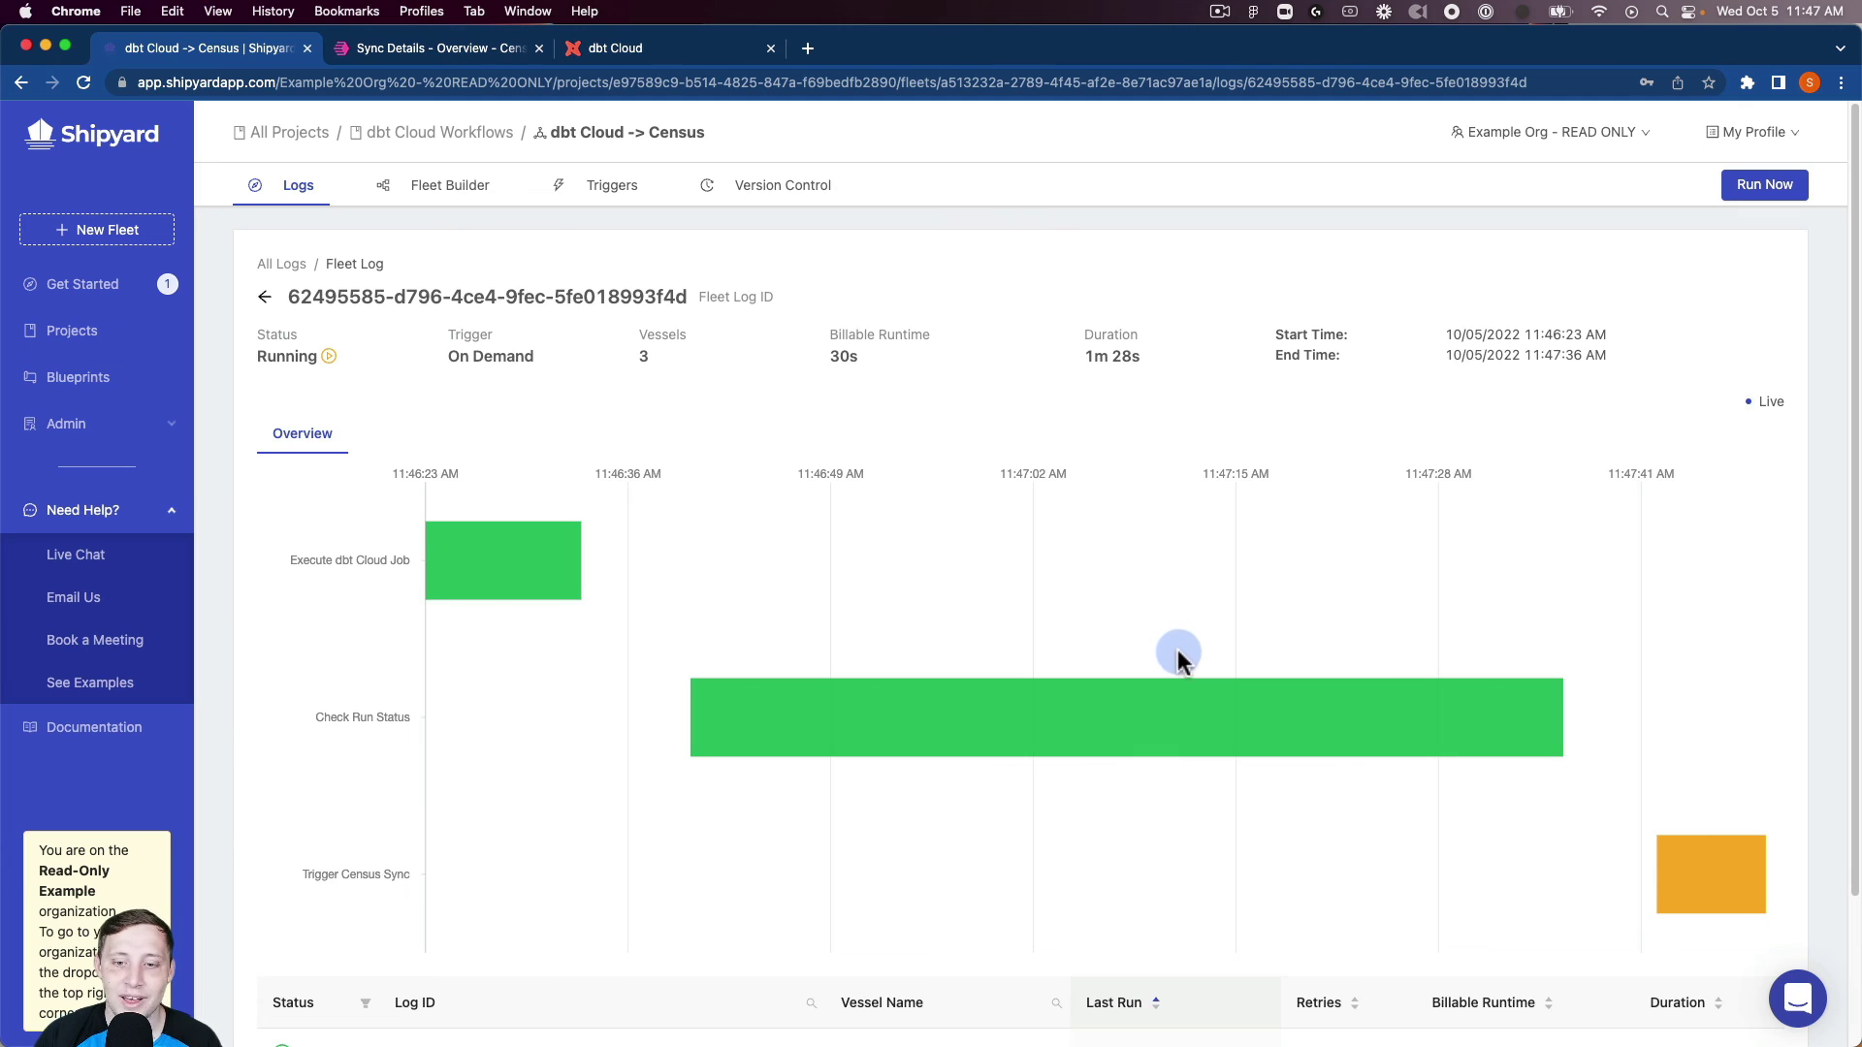
mouse_move(965, 727)
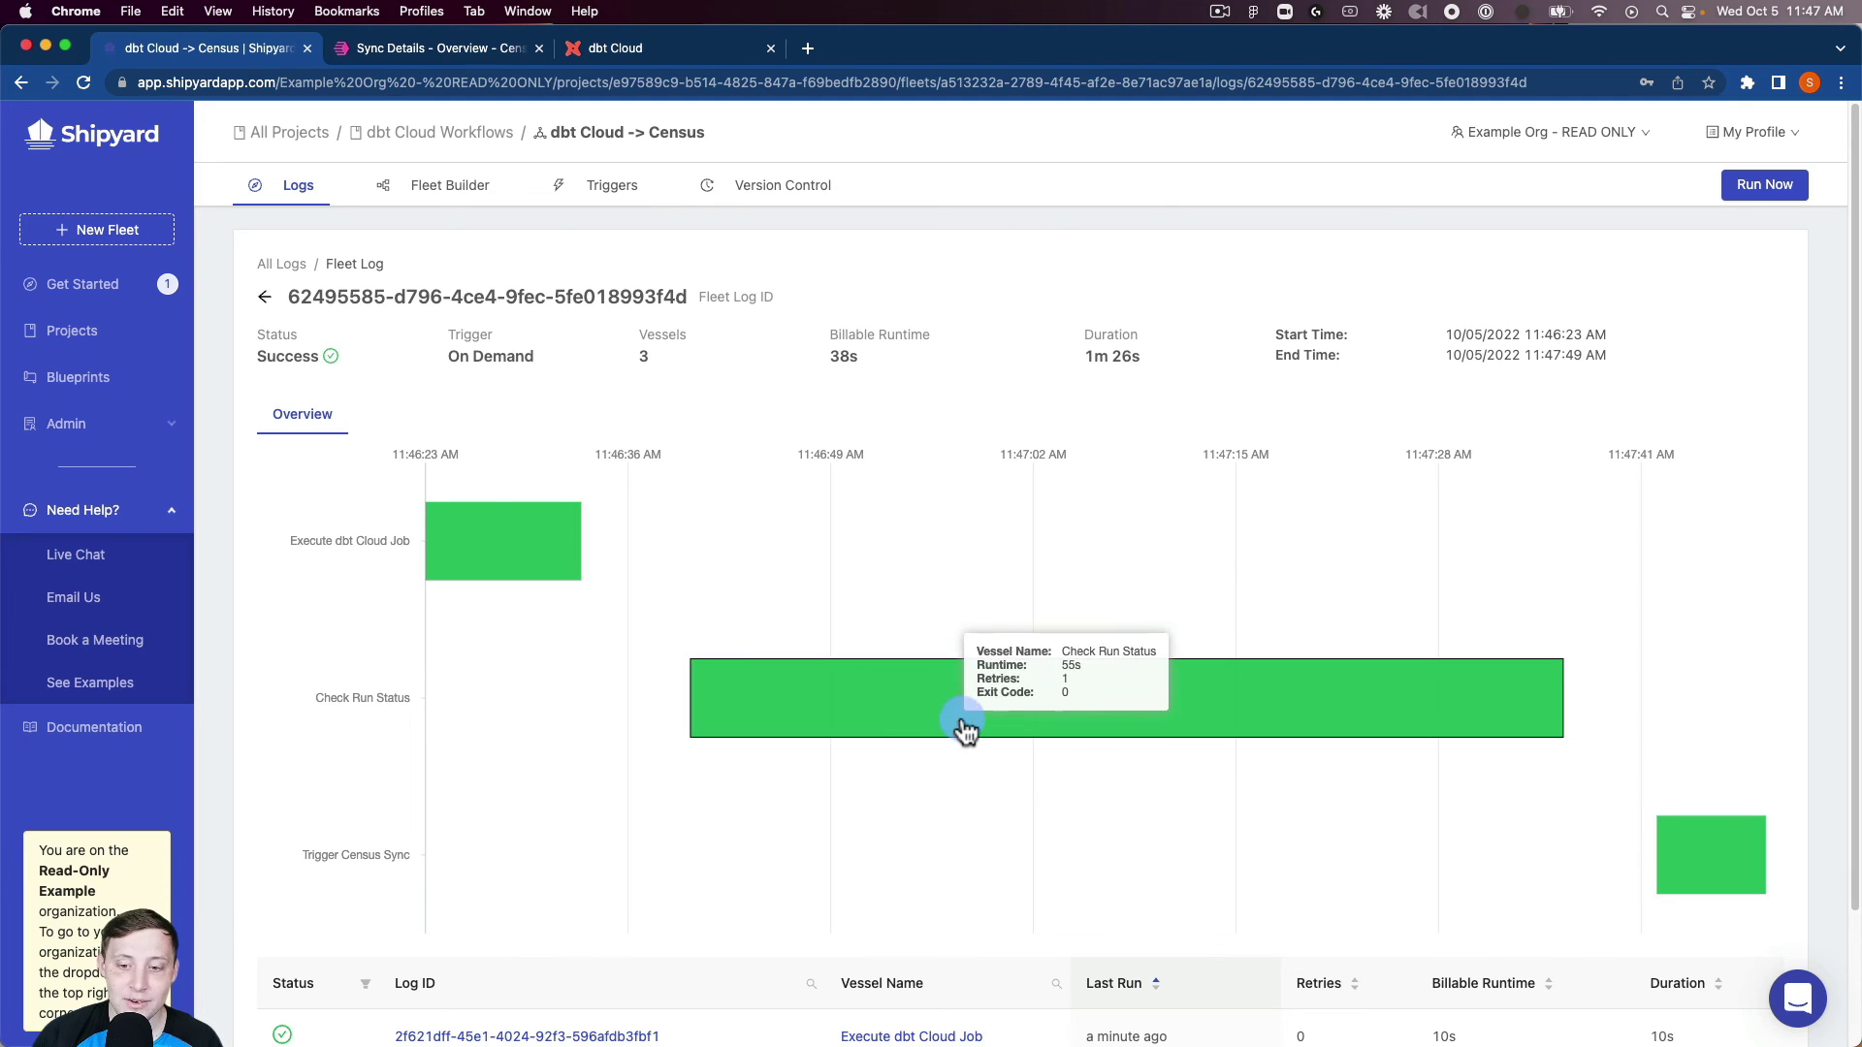
left_click(1718, 897)
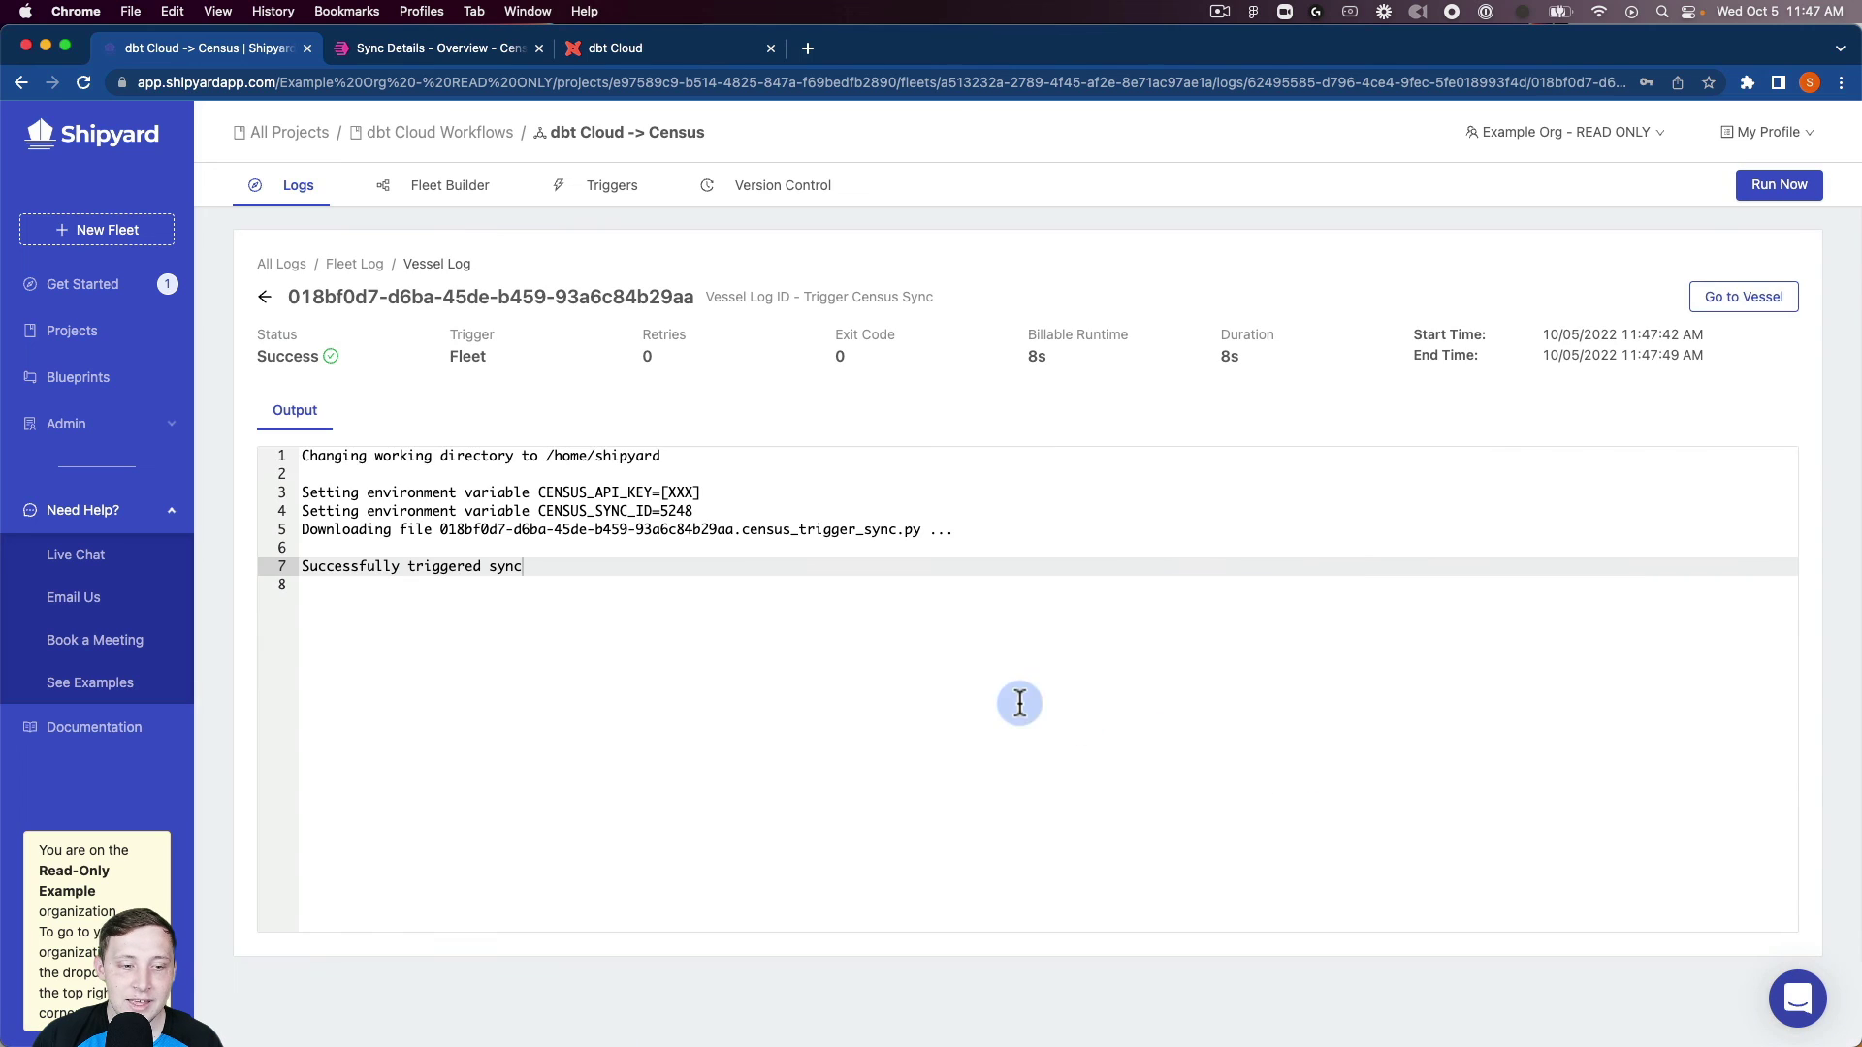